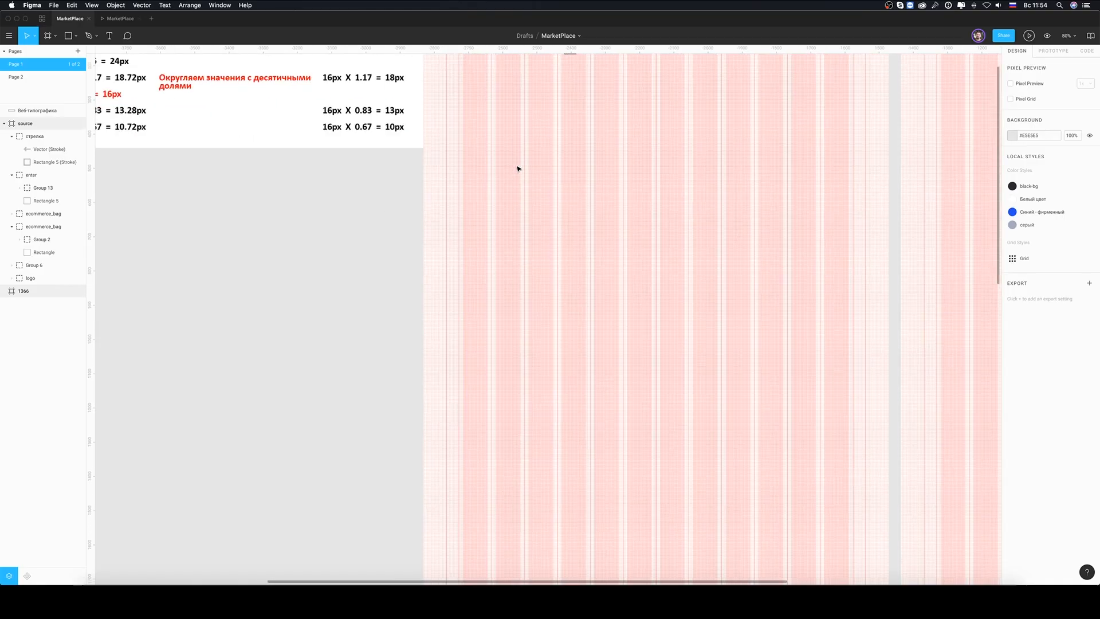
- Add a text box about 648 × 52 px above the logo and icons in the source frame, reading "Графика"
scroll(518, 169, left, 5)
scroll(517, 170, up, 3)
scroll(626, 316, right, 2)
key(t)
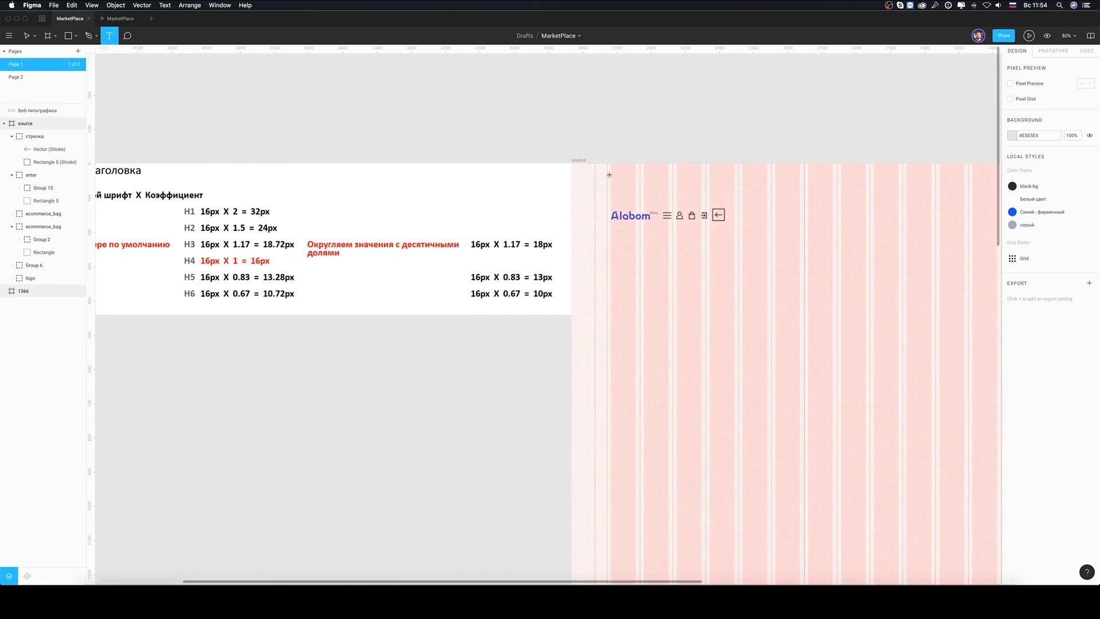
drag(611, 173, 834, 191)
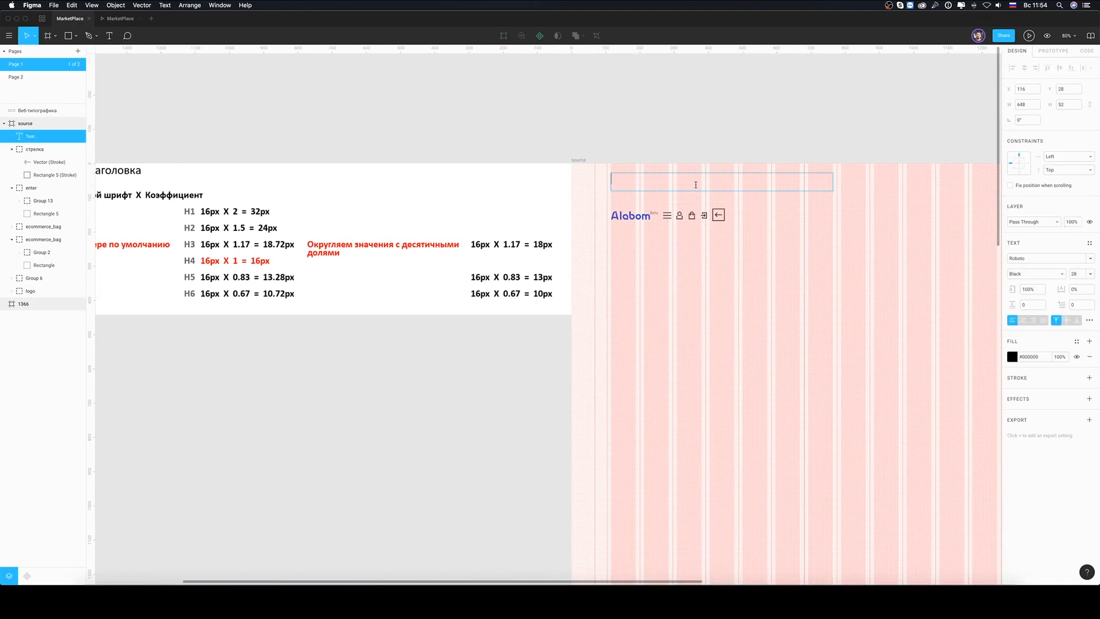
key(Escape)
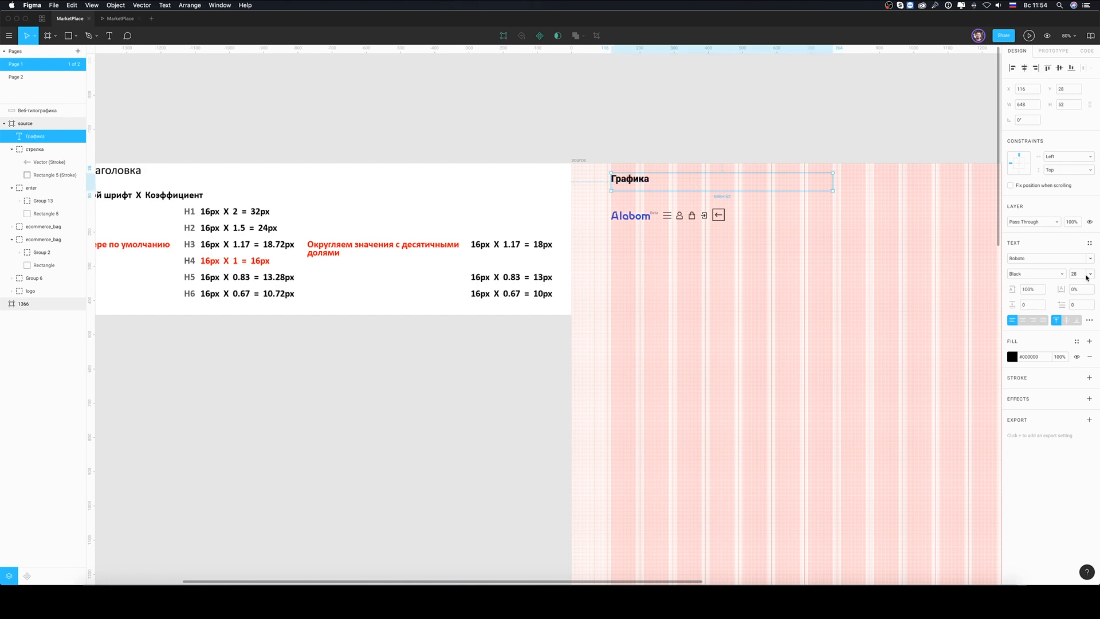
- Set the "Графика" heading to auto height with a line height of 36 px
click(1088, 320)
click(953, 348)
click(1029, 290)
text(40%)
key(Return)
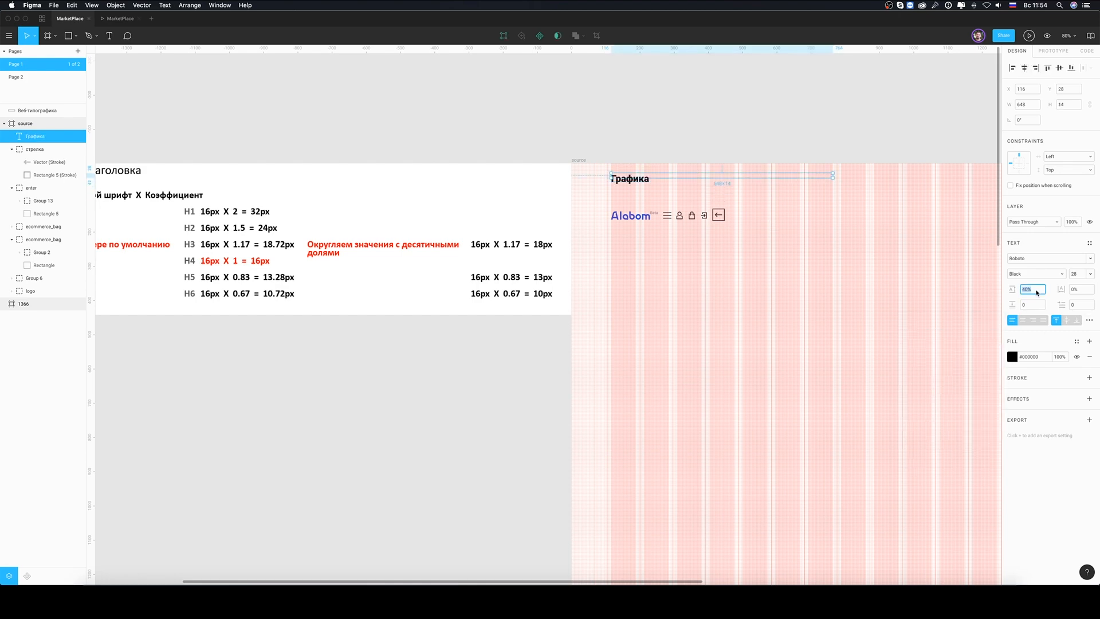
scroll(663, 187, up, 5)
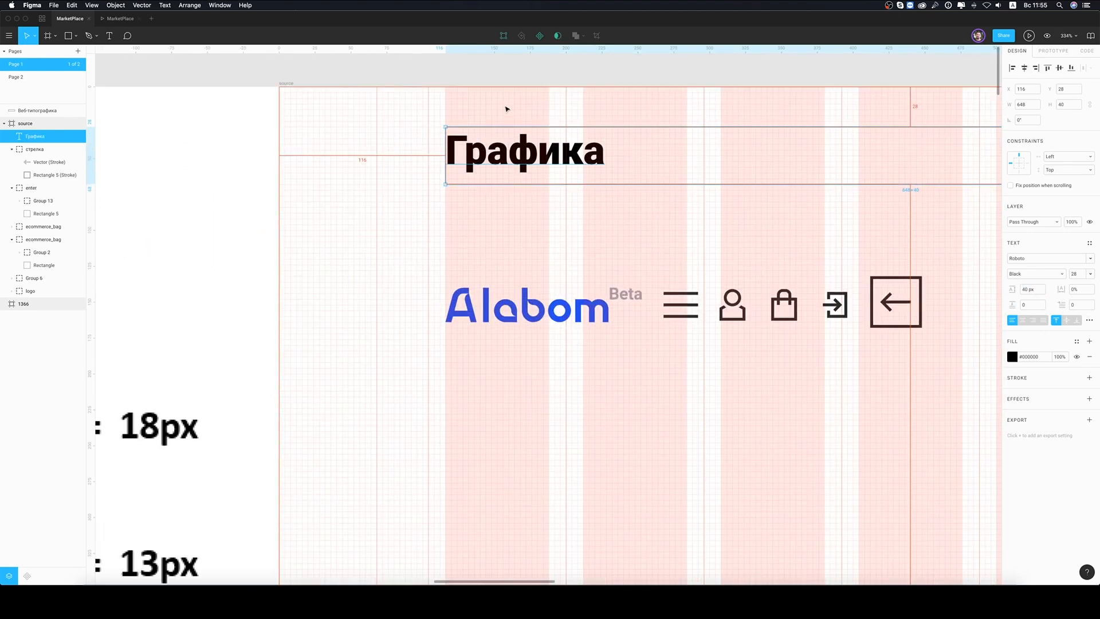
text(42)
key(Return)
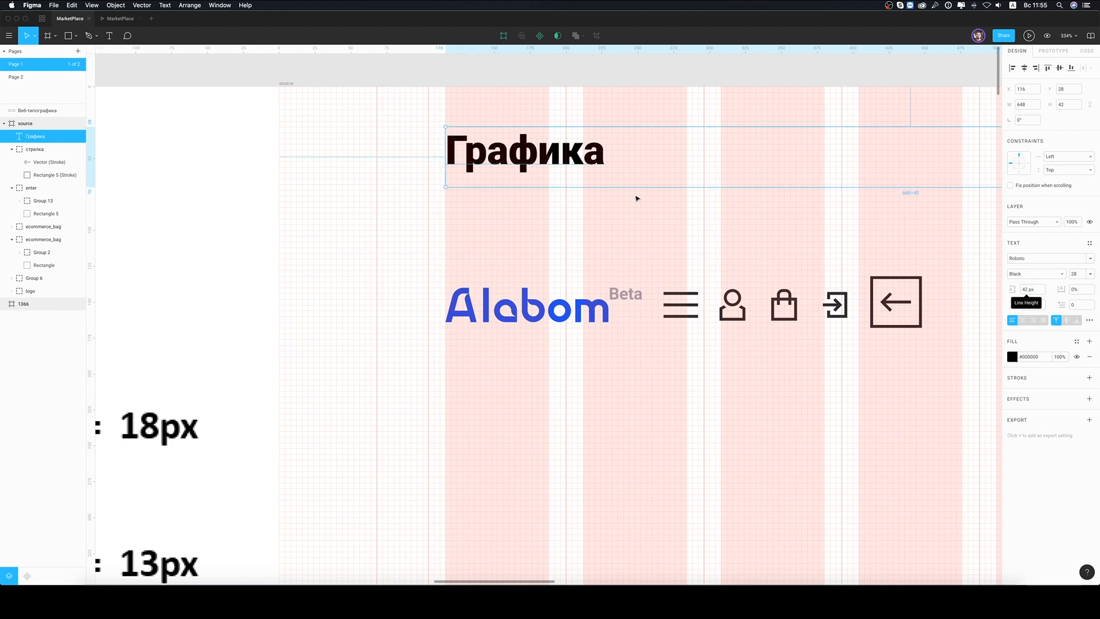
text(36)
key(Return)
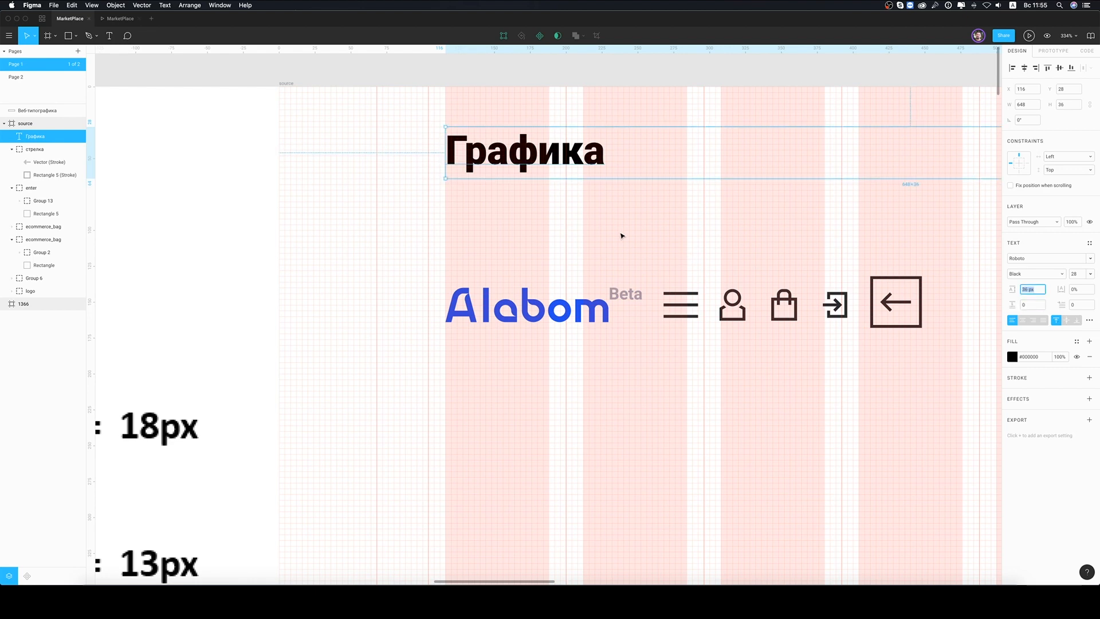
click(621, 236)
- Duplicate the "Графика" heading below the logo row and change the copy's text to "Отступы"
key(shift+0)
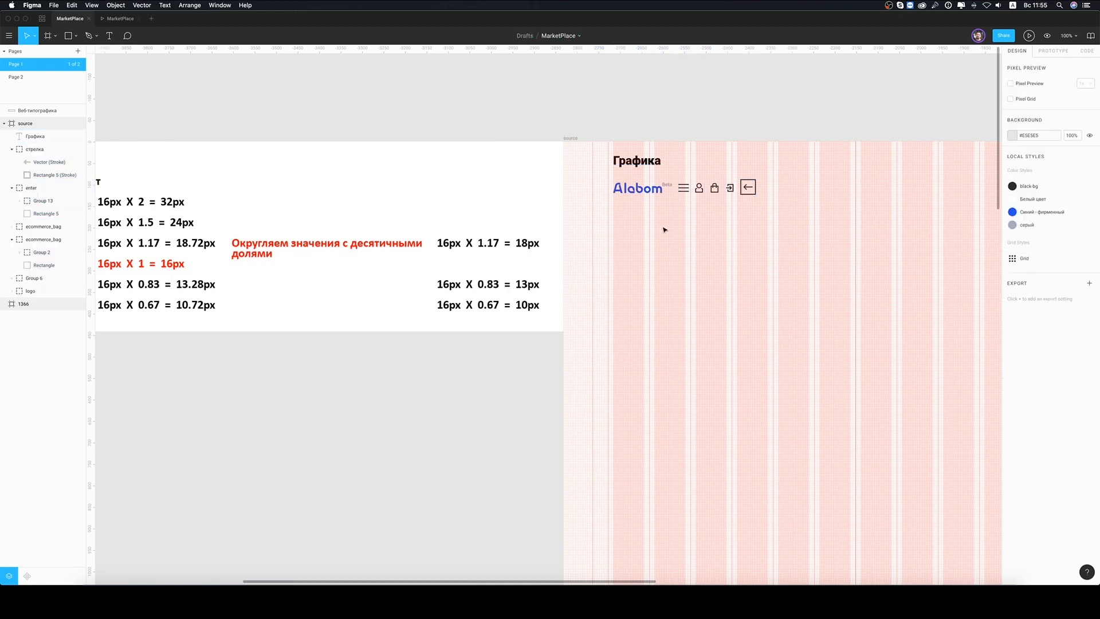
alt+drag(643, 163, 644, 217)
click(650, 163)
click(660, 215)
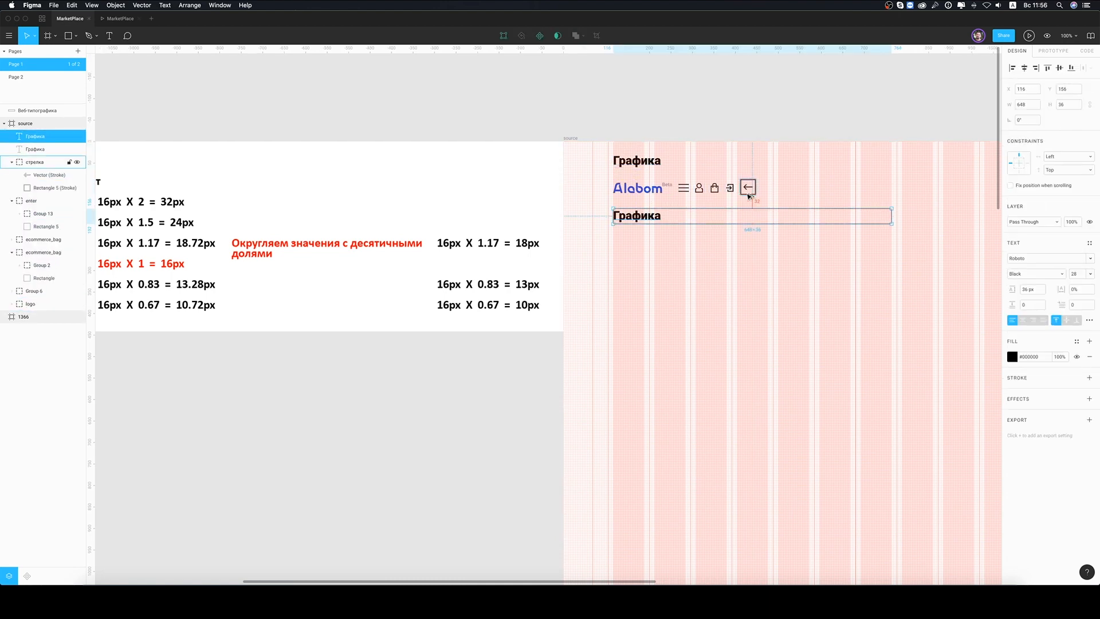
double_click(638, 217)
text(Jn)
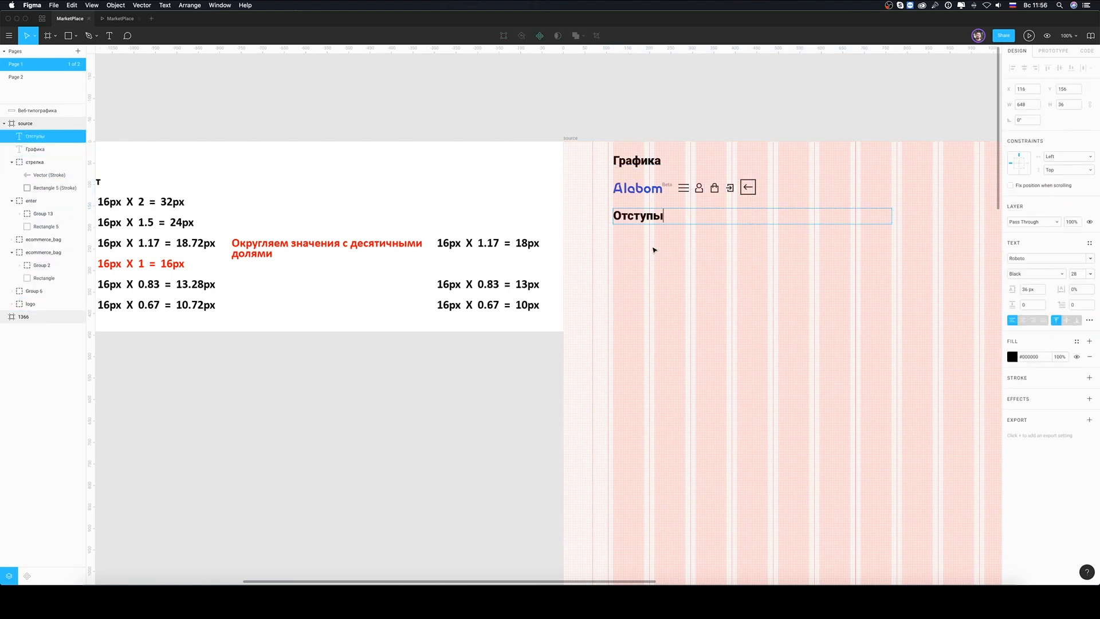
key(Escape)
- Duplicate the "Отступы" heading further down the frame and change the copy's text to "Заголовки"
scroll(657, 229, down, 3)
alt+drag(658, 164, 654, 219)
double_click(655, 219)
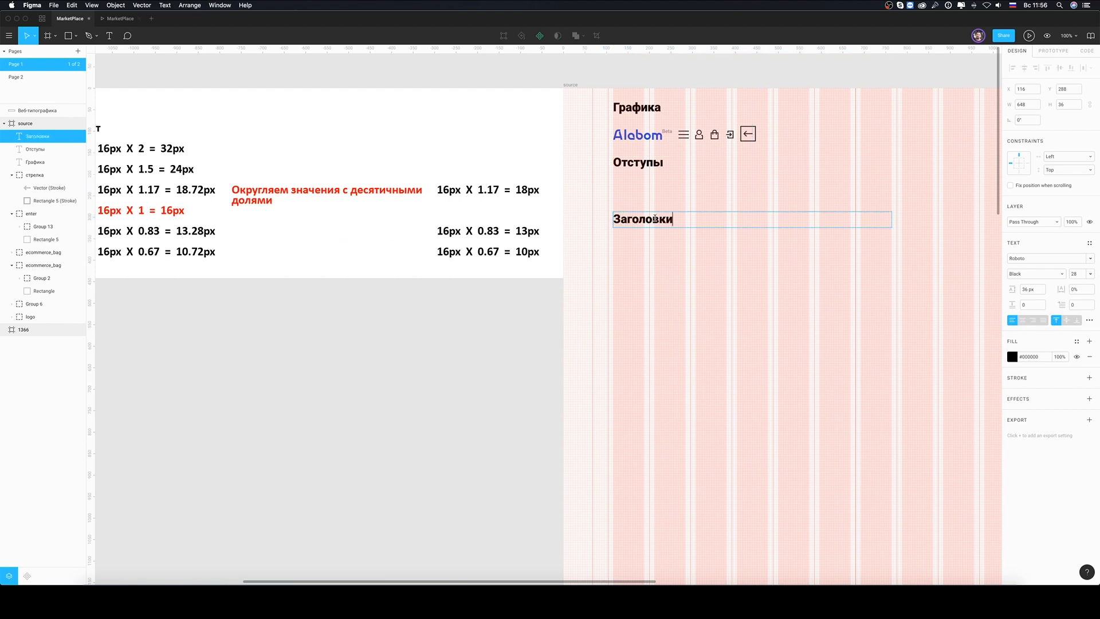
key(Escape)
- Add the heading "Основной шрифт и параграф" in place of "Заголовки", leaving a "Заголовки" copy well below it
scroll(657, 226, down, 3)
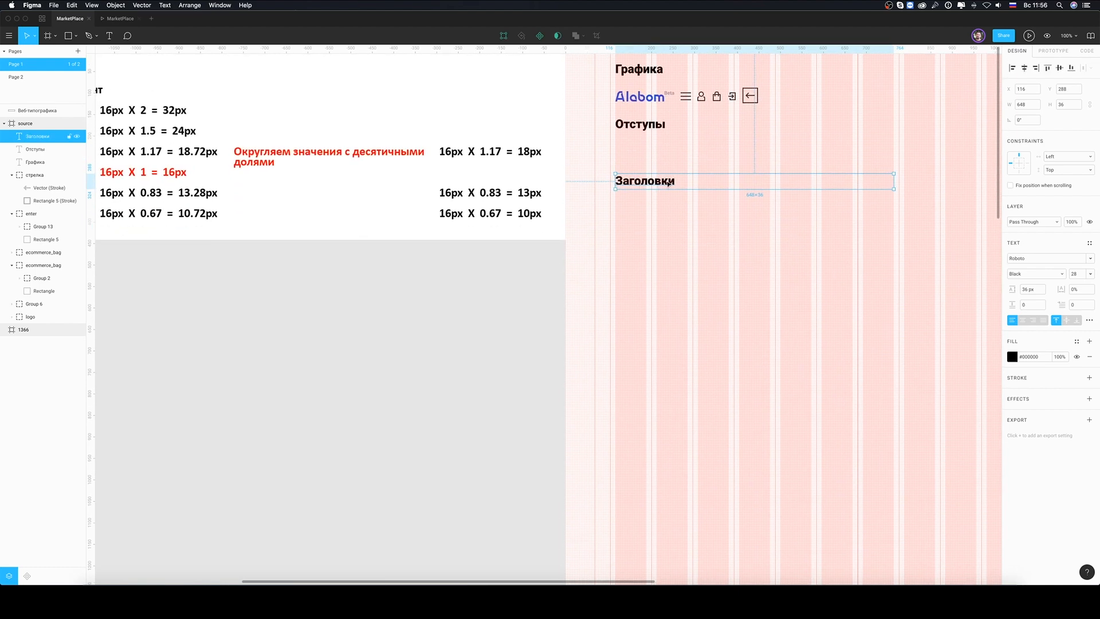
alt+drag(659, 183, 659, 252)
double_click(659, 178)
text(Основной шрифт и параграф)
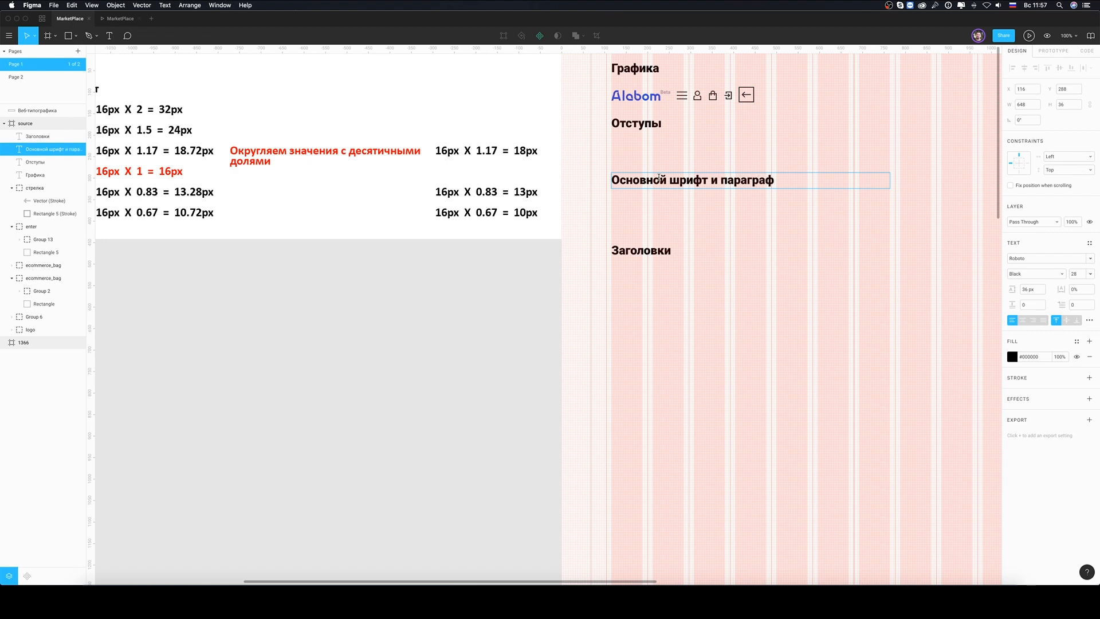
key(Escape)
drag(694, 250, 695, 297)
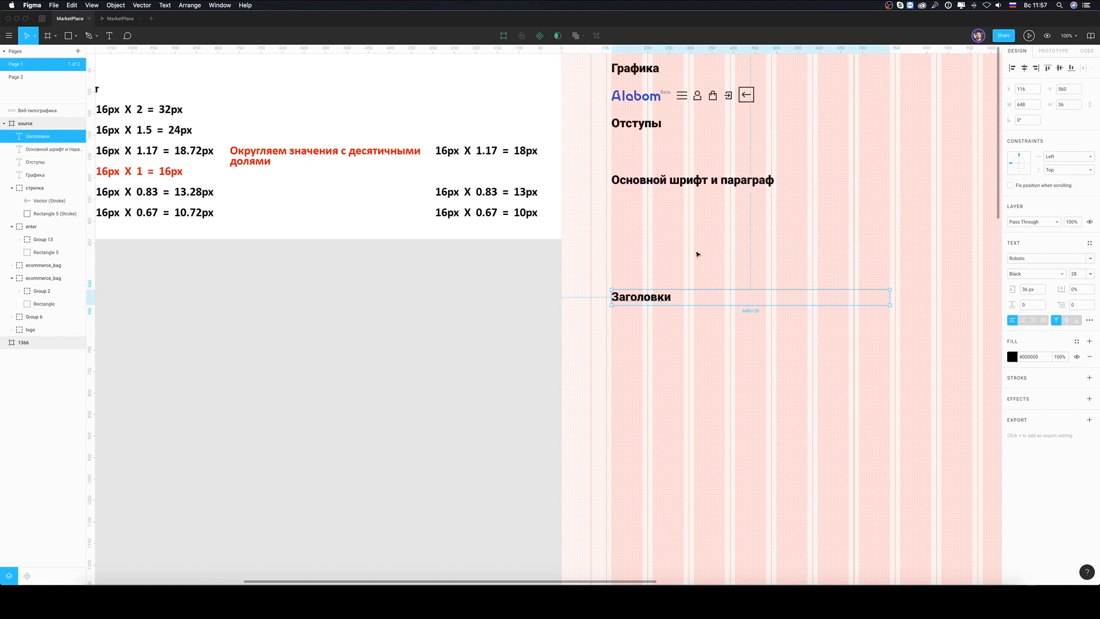
scroll(696, 254, down, 5)
- Draw a text box about 840 × 140 px under "Основной шрифт и параграф", in Regular 14 with line height 24 and paragraph spacing 12
click(698, 226)
scroll(702, 232, up, 3)
scroll(704, 235, up, 3)
key(t)
drag(606, 233, 948, 289)
click(1075, 278)
text(14)
click(1029, 291)
text(24)
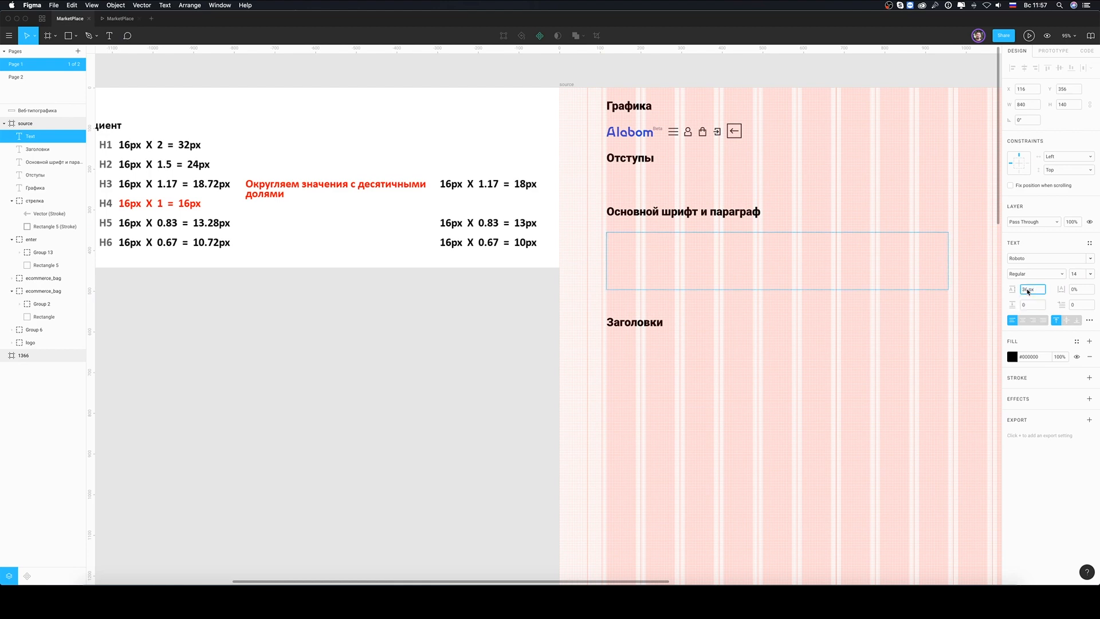
click(1028, 305)
text(12)
key(Return)
- Fill the text box with the copied two-paragraph sample text beginning "Повелитель времени"
text(п а арара)
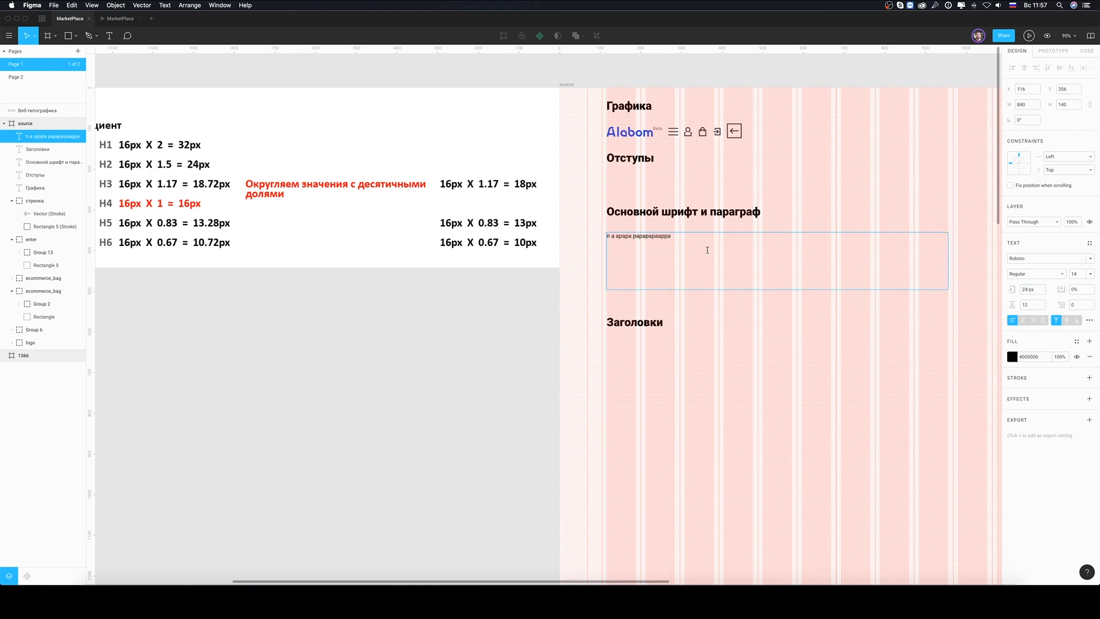
text( рарарарарра)
key(ctrl+a)
key(ctrl+v)
key(Escape)
key(Escape)
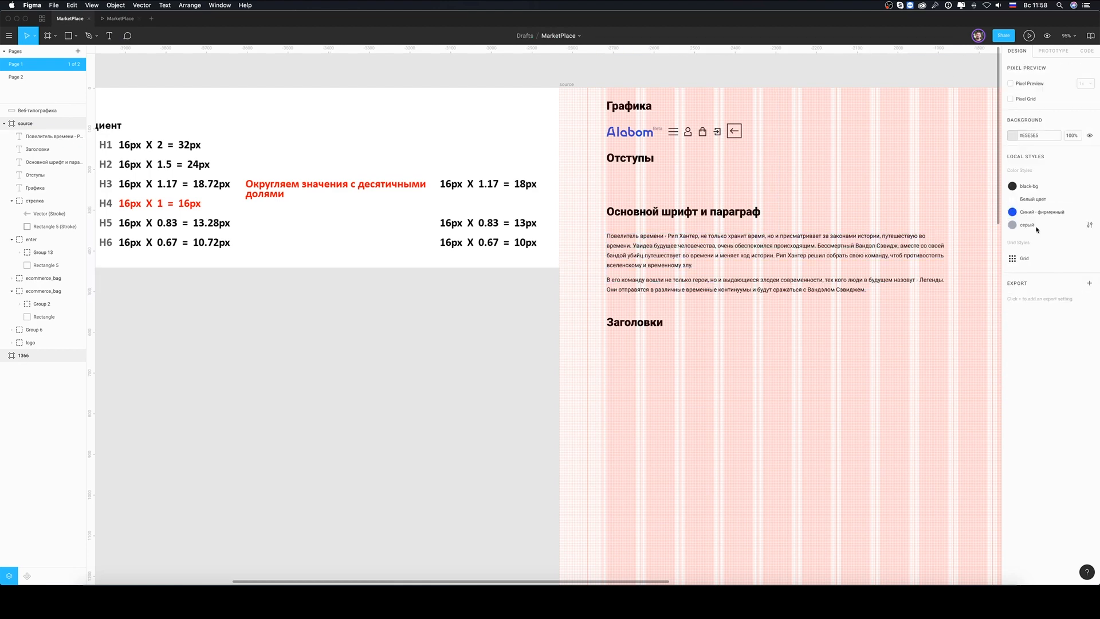
- Save the paragraph's formatting as a text style named P and set its text box to auto height
click(928, 255)
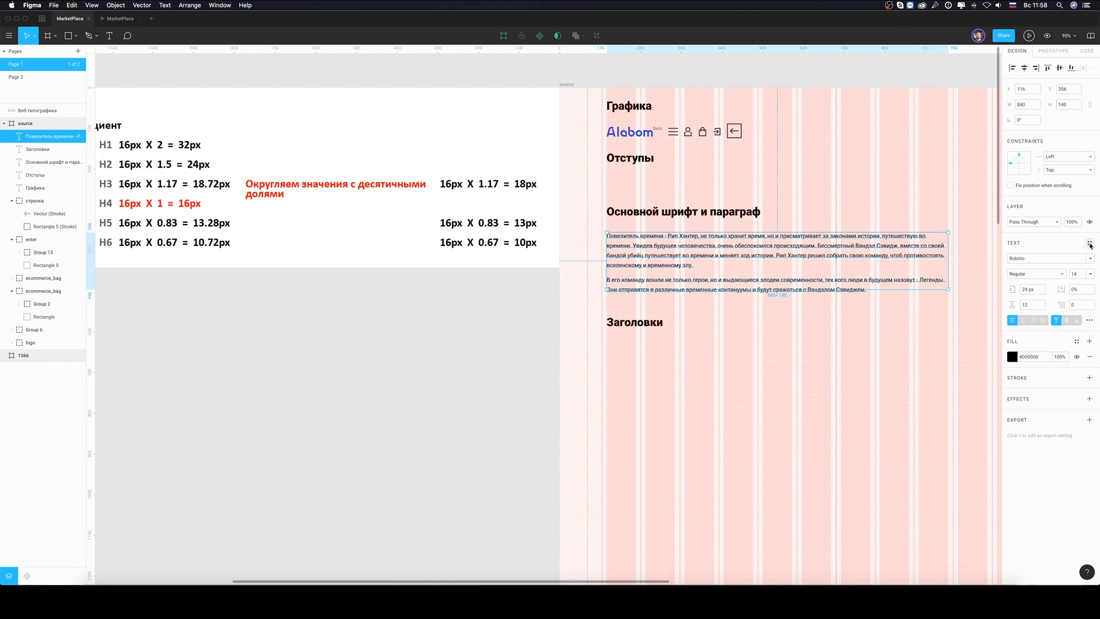
click(1090, 244)
click(1086, 263)
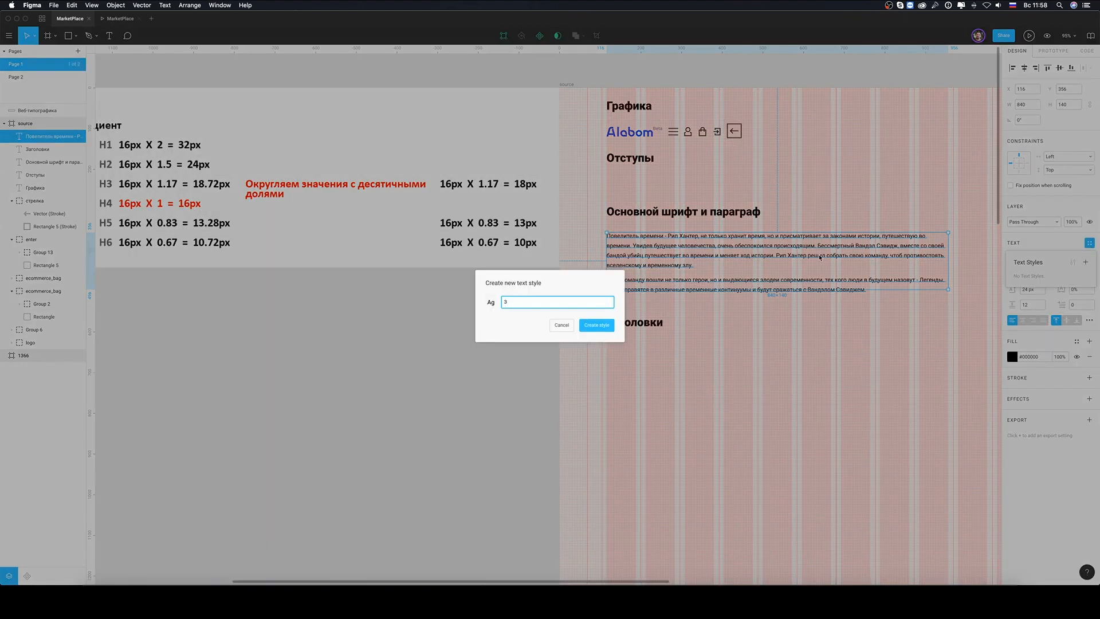
key(Return)
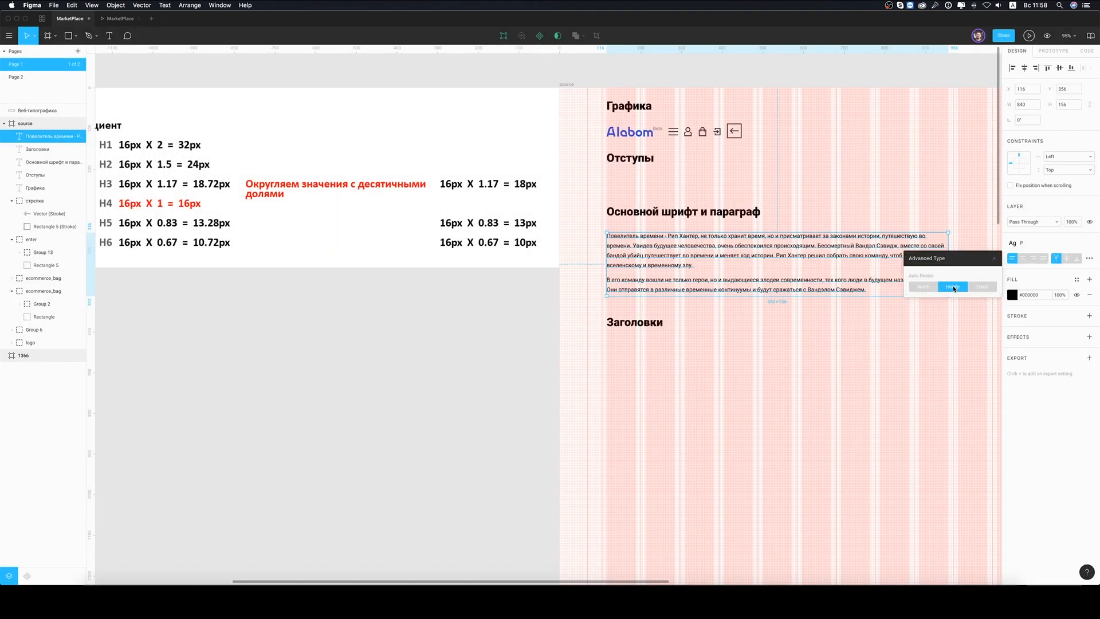
- Narrow the paragraph block to 552 px wide and move the "Заголовки" heading further down below it
scroll(779, 252, right, 5)
drag(779, 252, 659, 252)
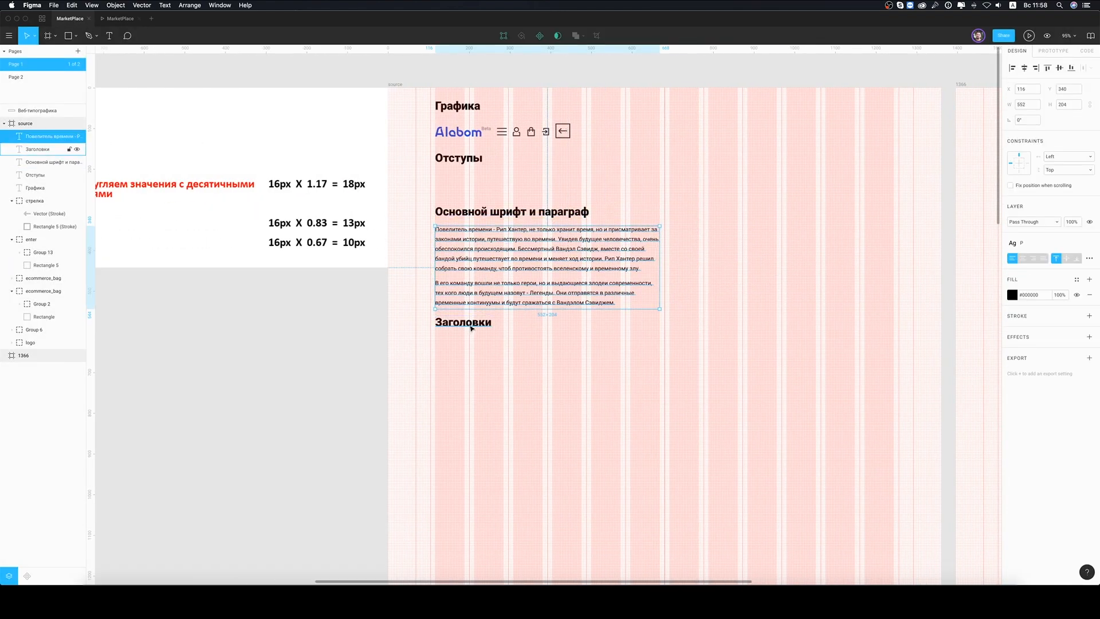
drag(472, 326, 471, 369)
click(496, 334)
- Draw a 12 × 12 px square below the paragraph at its left edge and fill it with red
scroll(403, 310, up, 5)
key(r)
mouse_move(486, 231)
mouse_down()
mouse_move(497, 241)
mouse_move(492, 360)
mouse_up()
scroll(543, 314, up, 3)
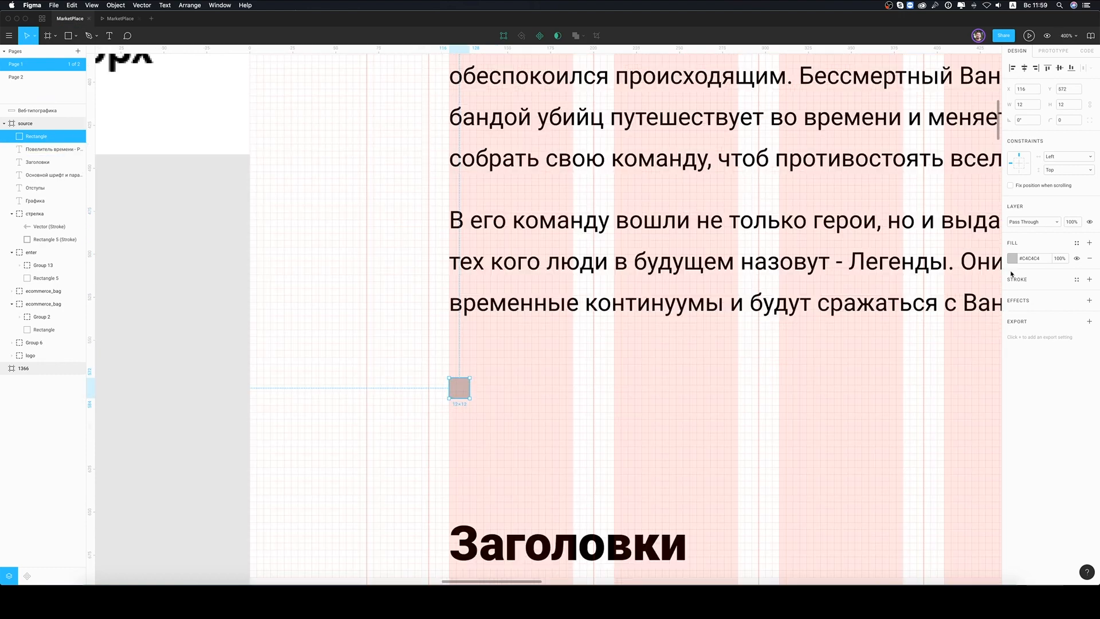
click(1012, 258)
click(998, 269)
click(263, 208)
- Add a text label "10" beside the red square in Regular, size 10, with 100% line height and the white colour style
key(t)
click(483, 392)
click(1036, 274)
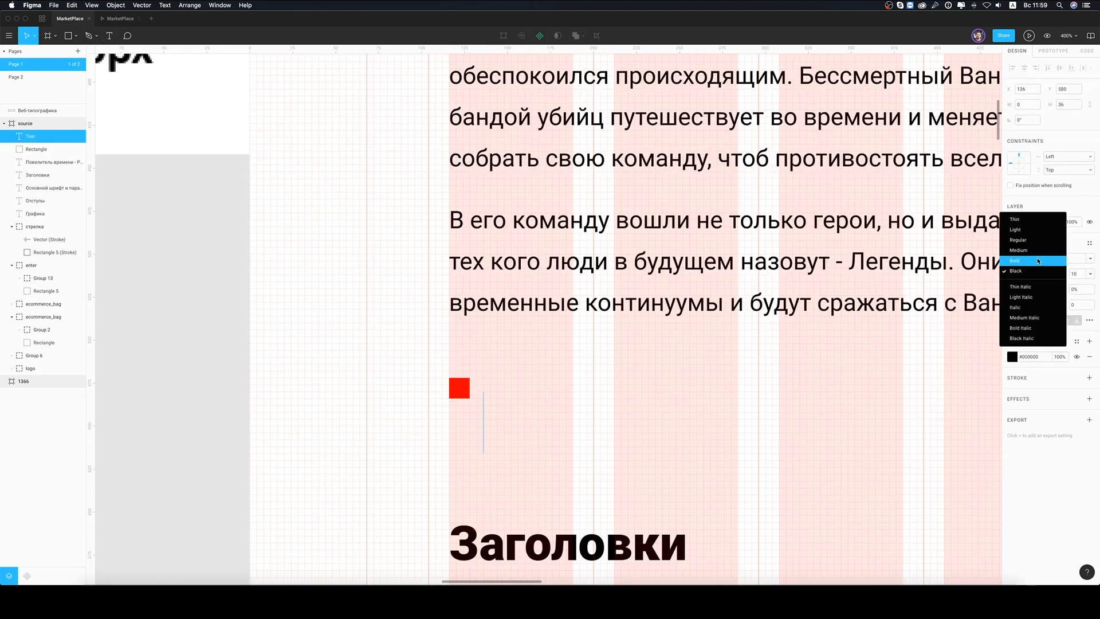
click(1031, 242)
text(10)
key(super+a)
click(1027, 290)
key(BackSpace)
key(Return)
key(Escape)
click(1077, 341)
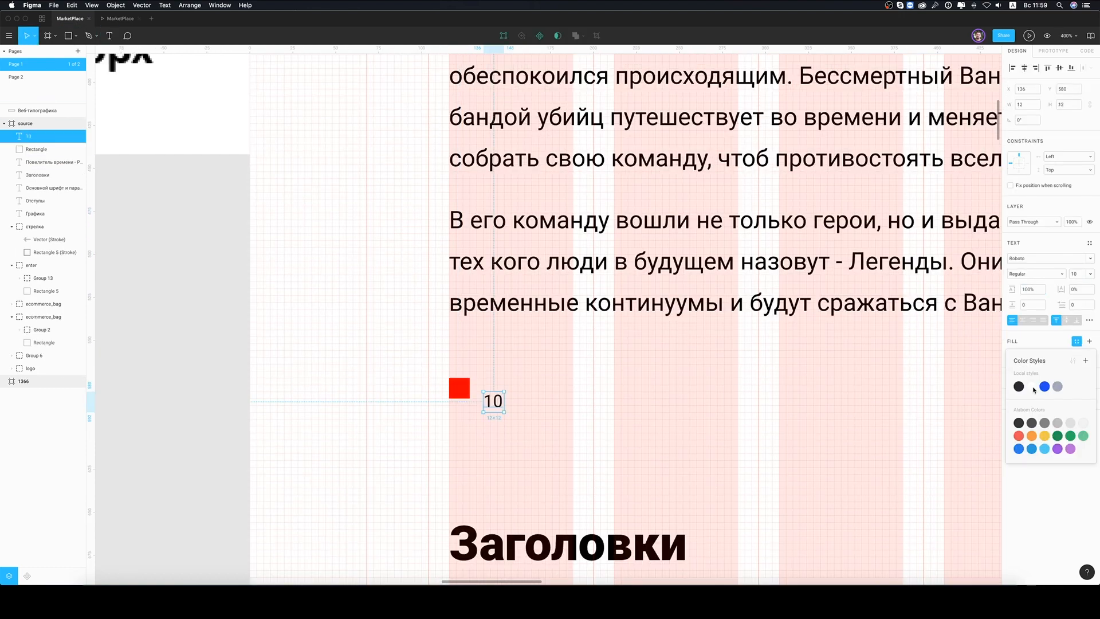
click(1039, 388)
- Place the number label on the red square and group the two
drag(493, 401, 459, 387)
drag(486, 369, 446, 409)
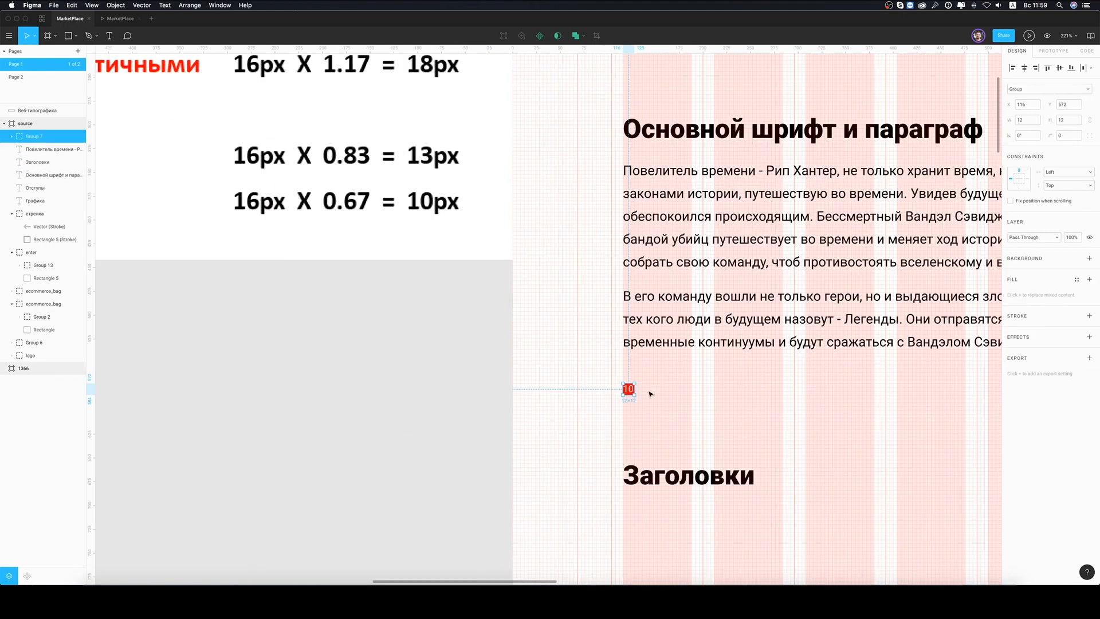
key(super+g)
- Move the group under "Отступы" and, with its label changed to 12, make it a component named padding-12px
drag(640, 386, 632, 204)
scroll(632, 204, up, 5)
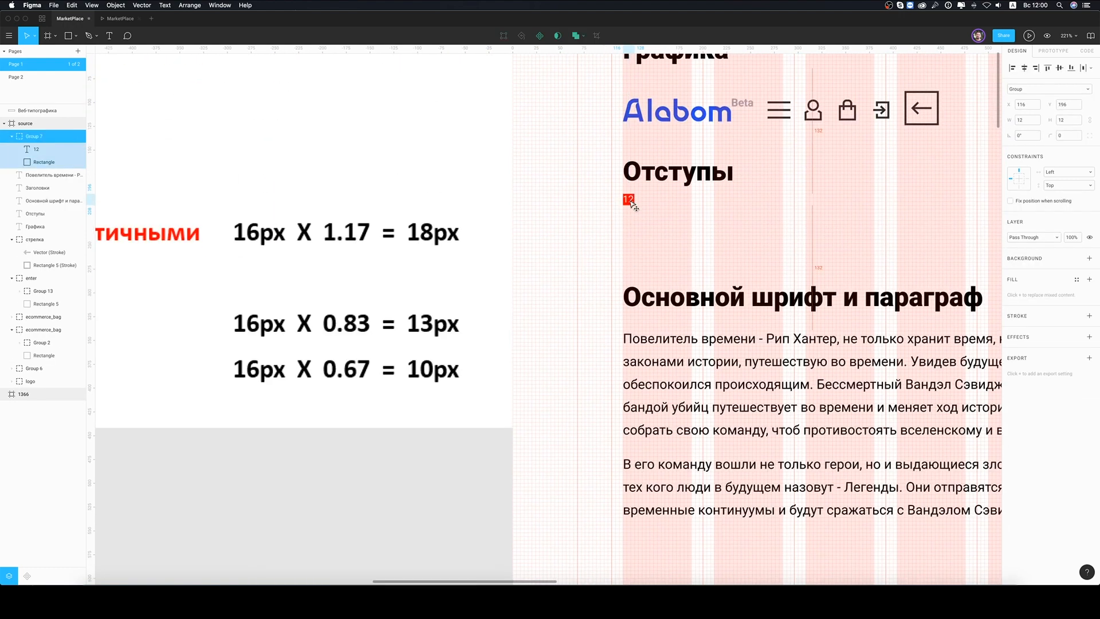
click(539, 36)
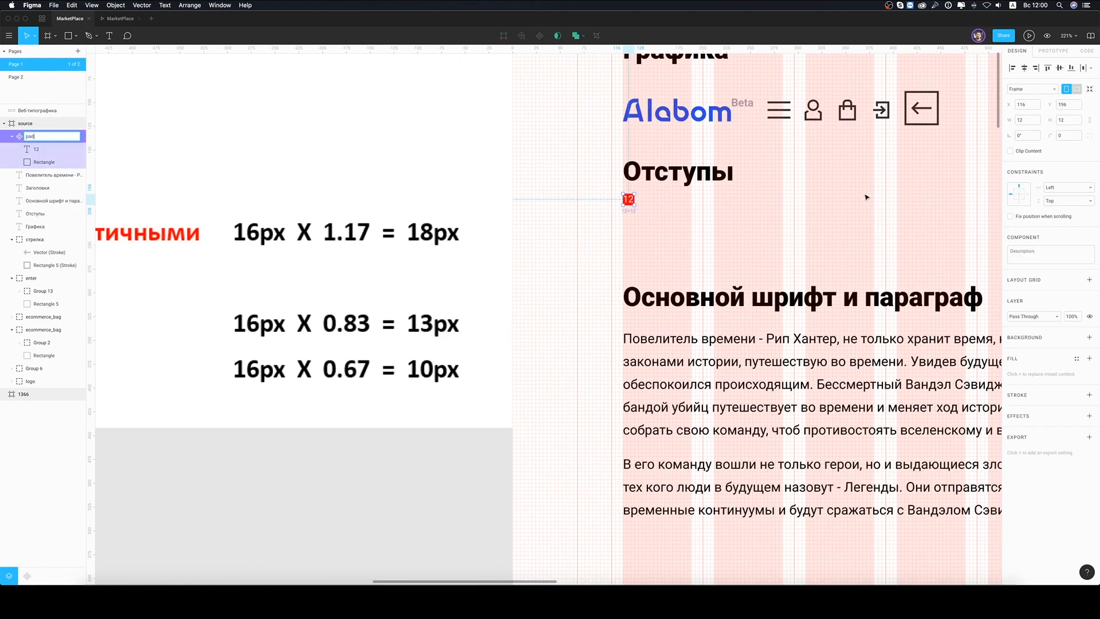
- Place padding-12px instances between the two paragraphs and below the last one, and move the "Заголовки" heading up to Y 636
alt+drag(629, 199, 629, 447)
scroll(628, 446, down, 4)
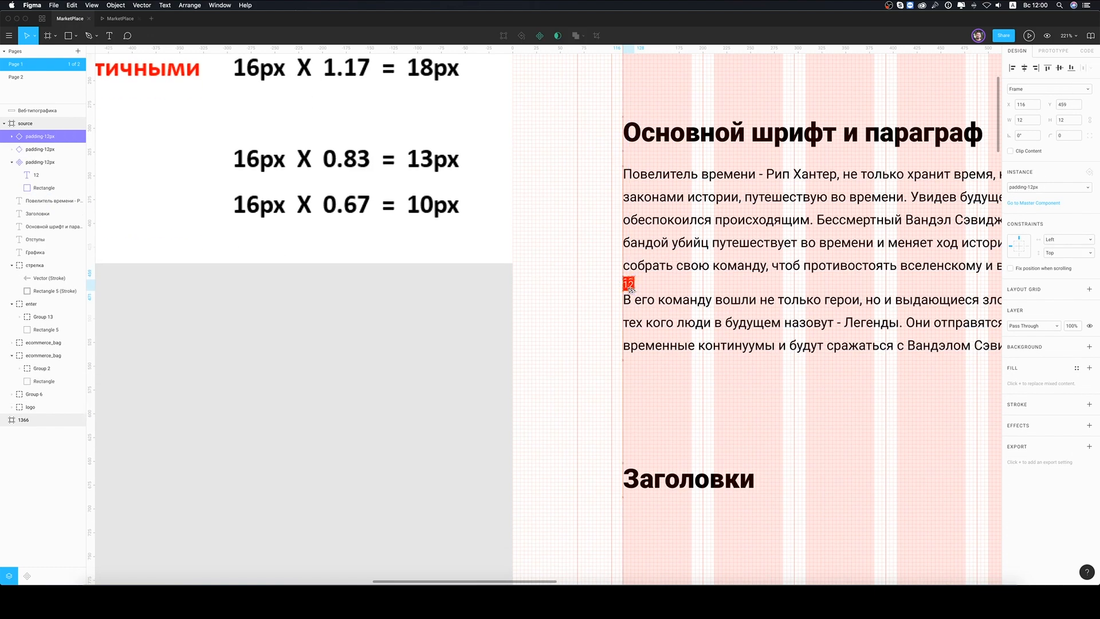
alt+drag(629, 283, 628, 365)
click(670, 346)
scroll(678, 386, right, 4)
click(573, 397)
scroll(522, 443, down, 3)
drag(530, 463, 530, 456)
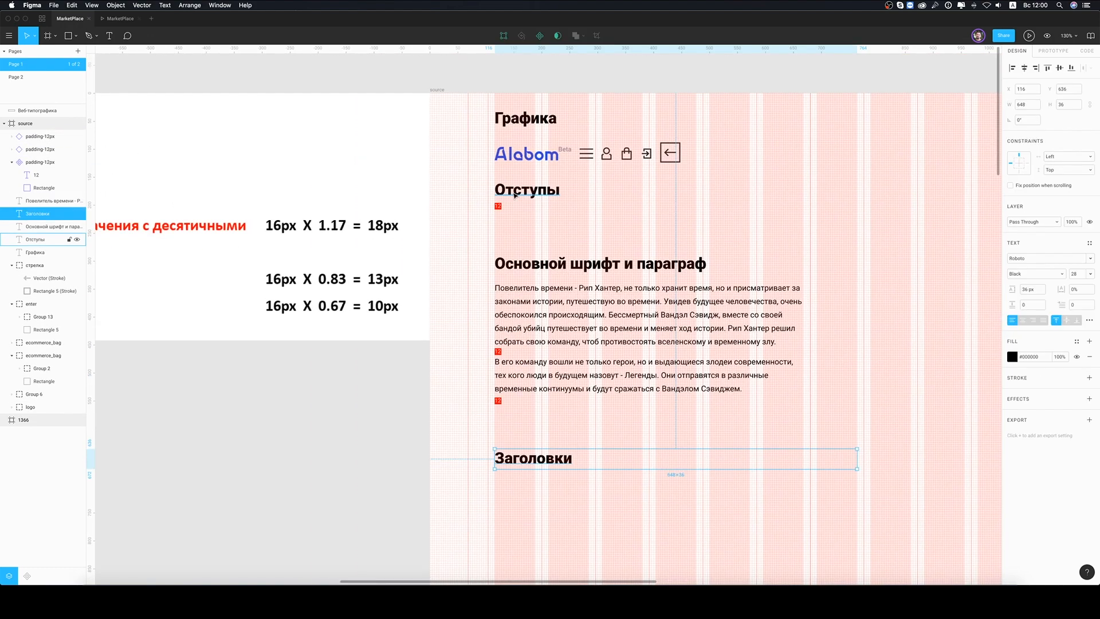
- Duplicate the padding-12px component to the right of the original and detach the copy from it
click(498, 207)
key(super+d)
scroll(523, 214, up, 6)
key(shift+Right)
key(shift+Right)
key(shift+Right)
key(shift+Right)
key(shift+Right)
key(shift+Right)
key(shift+Right)
click(1032, 86)
right_click(479, 175)
click(510, 338)
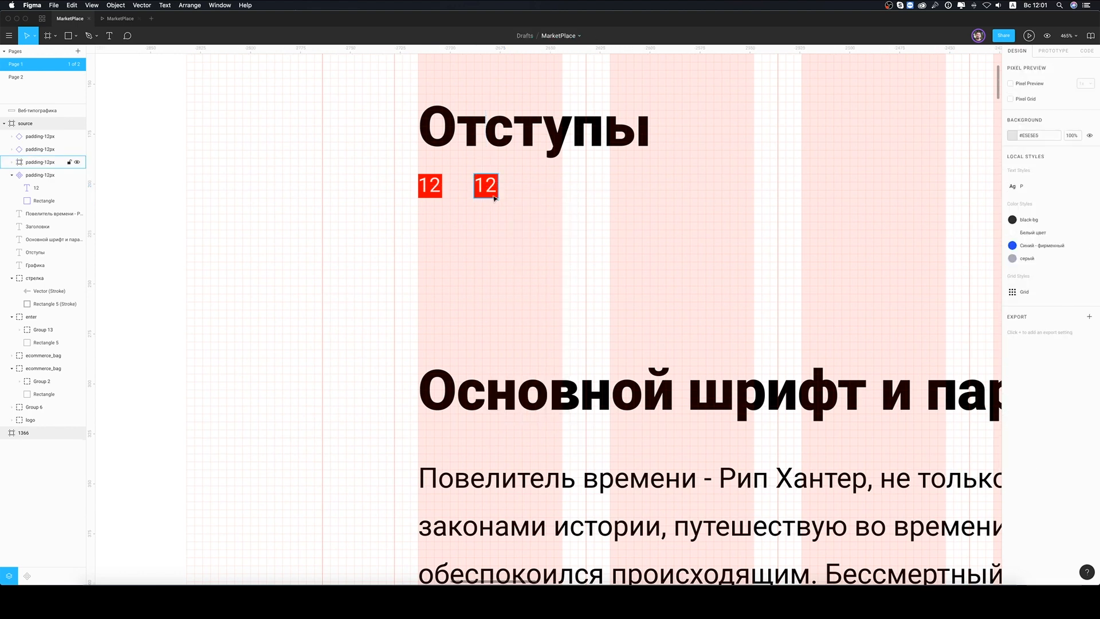
- Enlarge the detached copy's red square and its frame to 24 × 24 px, keeping the label centred
click(494, 196)
double_click(495, 196)
mouse_move(497, 197)
mouse_down()
mouse_move(523, 222)
mouse_move(486, 187)
mouse_up()
double_click(499, 199)
key(Escape)
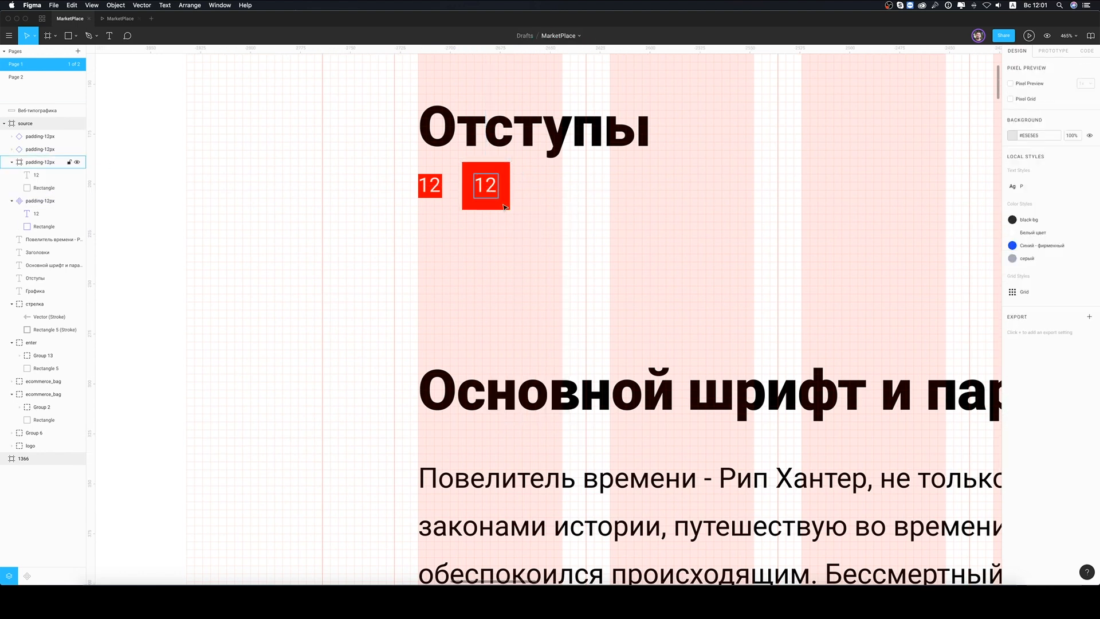
click(486, 187)
click(1032, 89)
click(1032, 102)
- Turn the 24 px square into a component named margin-24px labelled 24, and place an instance above the "Графика" heading
click(539, 36)
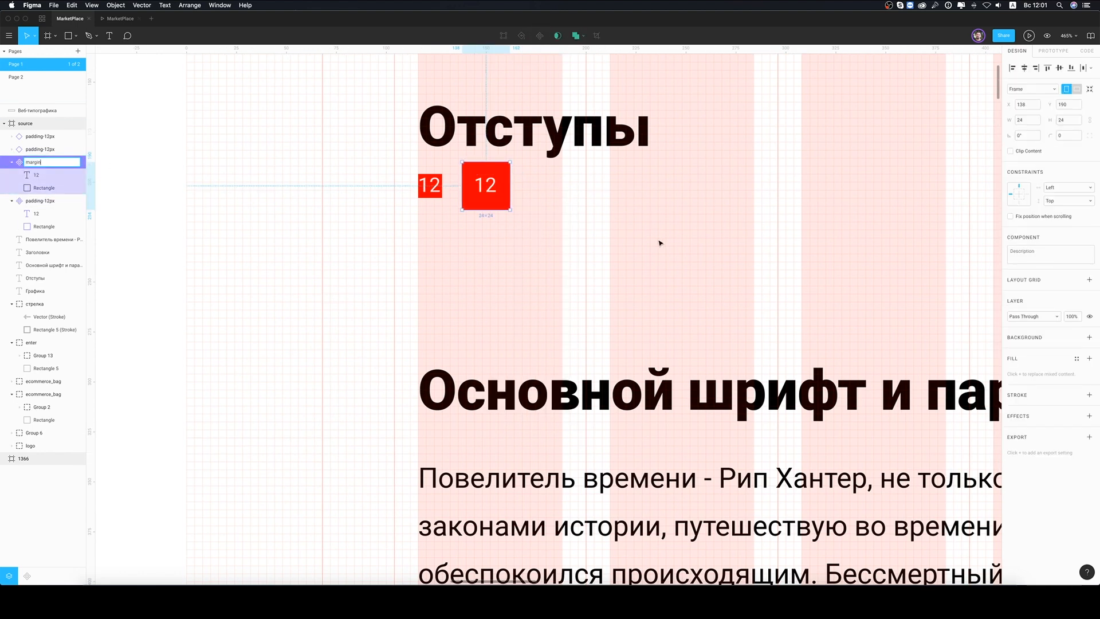
click(660, 243)
drag(487, 187, 525, 90)
double_click(483, 198)
text(24)
click(561, 208)
scroll(561, 207, down, 5)
click(537, 207)
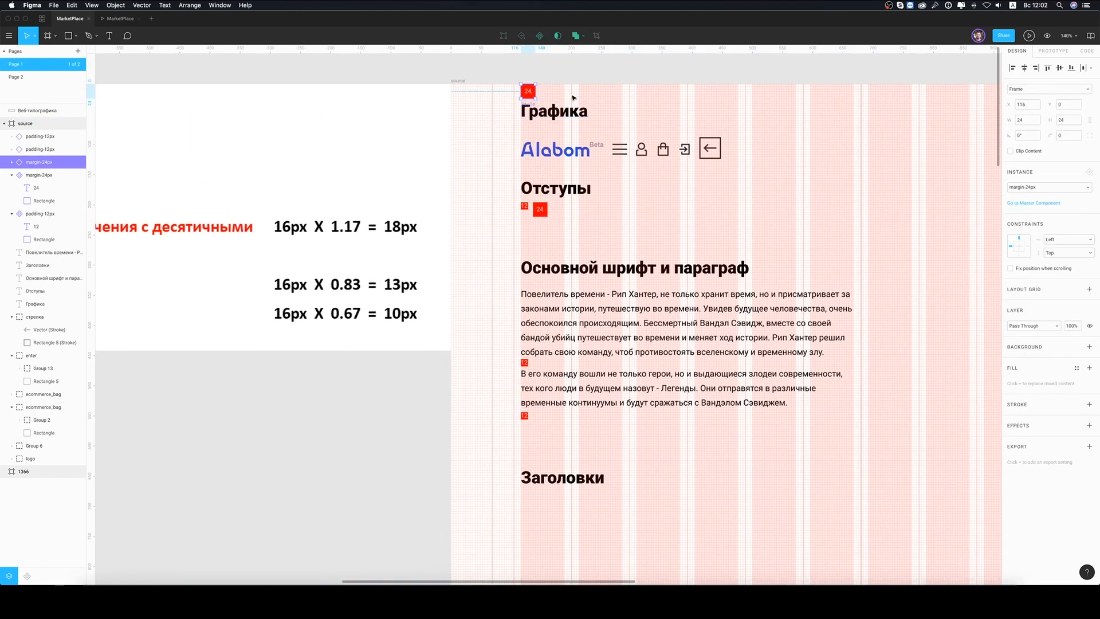
click(587, 231)
scroll(587, 231, up, 1)
alt+drag(539, 213, 538, 500)
scroll(631, 225, left, 3)
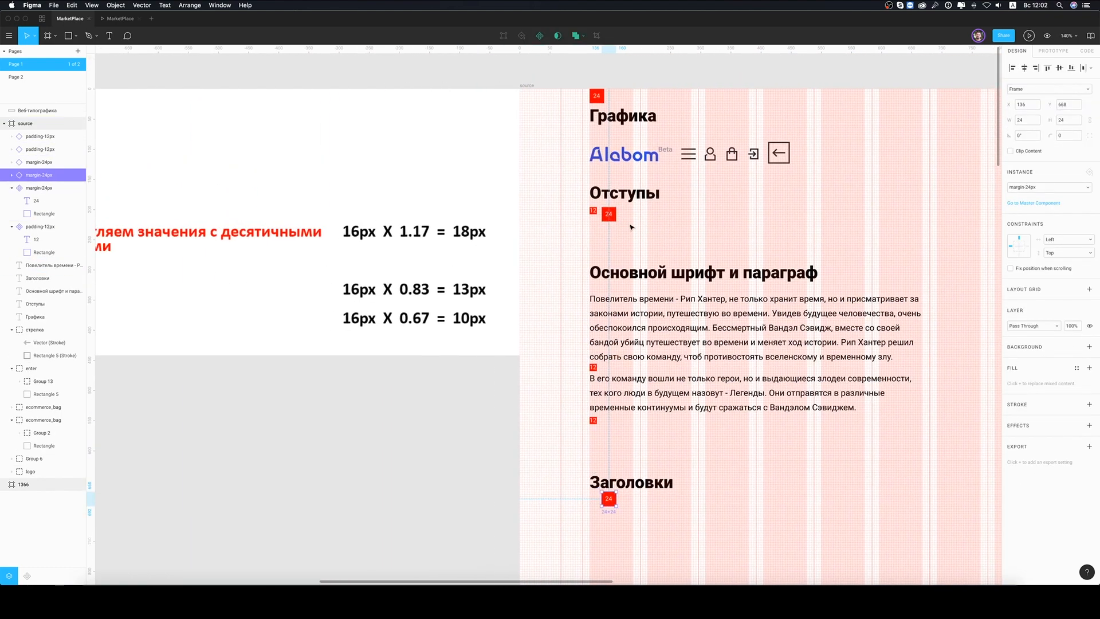
click(596, 97)
drag(607, 502, 593, 502)
key(BackSpace)
- Duplicate the paragraph block up and to the right of the original and view the copy's CSS code
scroll(626, 413, down, 4)
click(627, 310)
drag(576, 272, 711, 130)
scroll(696, 147, down, 3)
click(648, 149)
click(1086, 51)
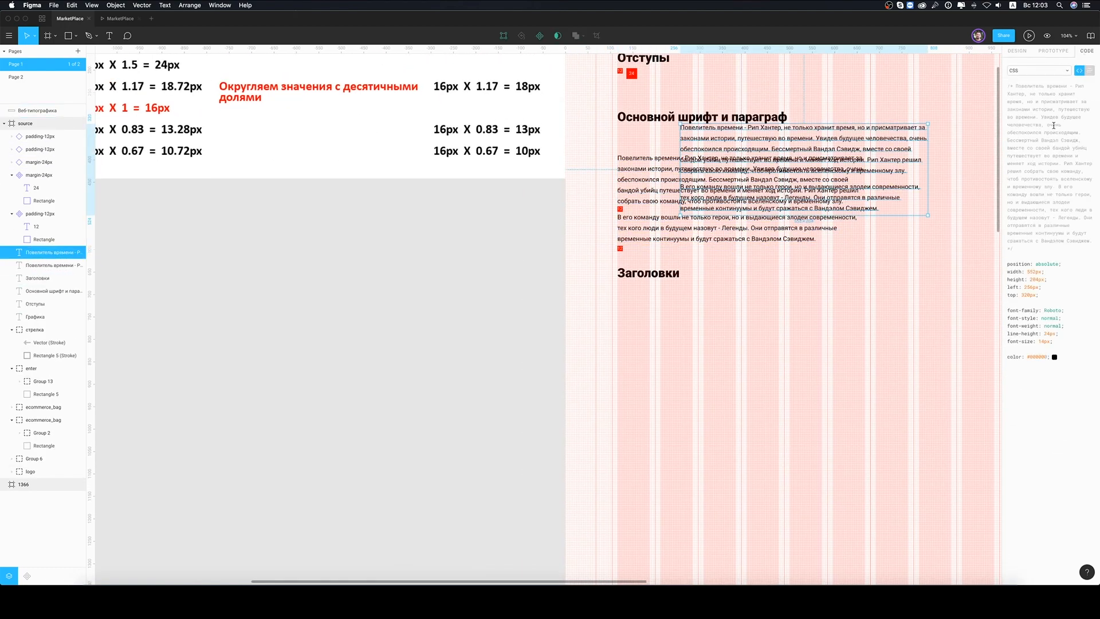
- Replace the paragraph copy's text with "font-family: Roboto" and add the line "font-size: 14px;" copied from its CSS code
text(font-family: Roboto)
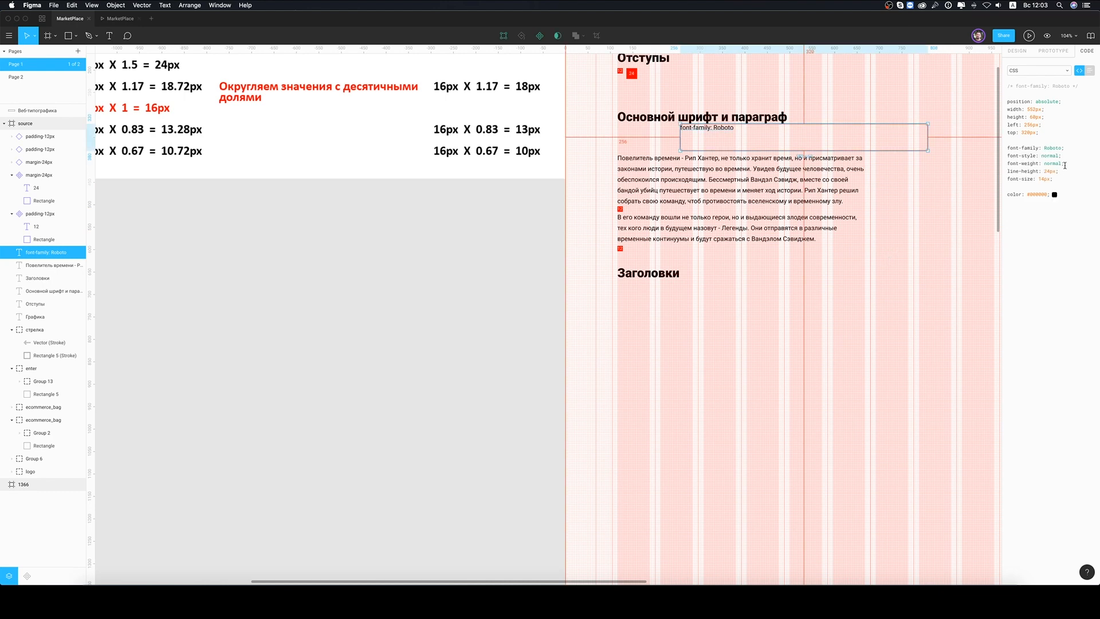
key(super+c)
double_click(739, 135)
click(738, 135)
key(Return)
key(super+v)
key(Escape)
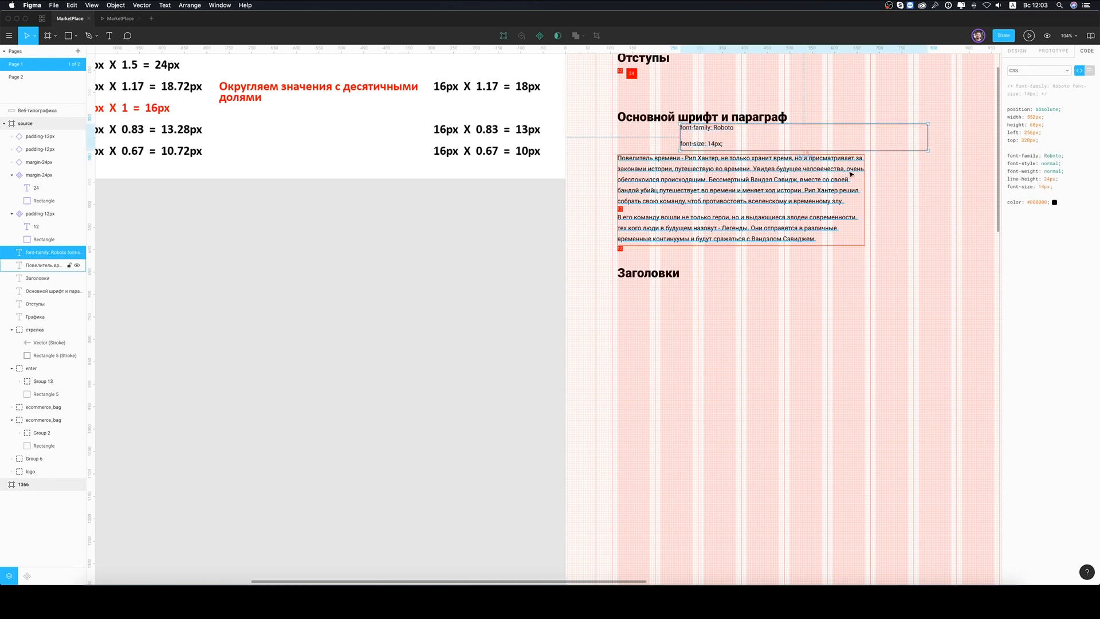
- Add the line "line-height: 24px;" from the CSS code to the font properties text
drag(1059, 179, 997, 183)
key(super+c)
double_click(724, 144)
key(Return)
key(super+v)
key(Escape)
- Place the font properties text directly under the "Основной шрифт и параграф" heading, shifting the paragraph block and its spacers to fit beneath it
drag(898, 282, 614, 189)
drag(723, 200, 724, 251)
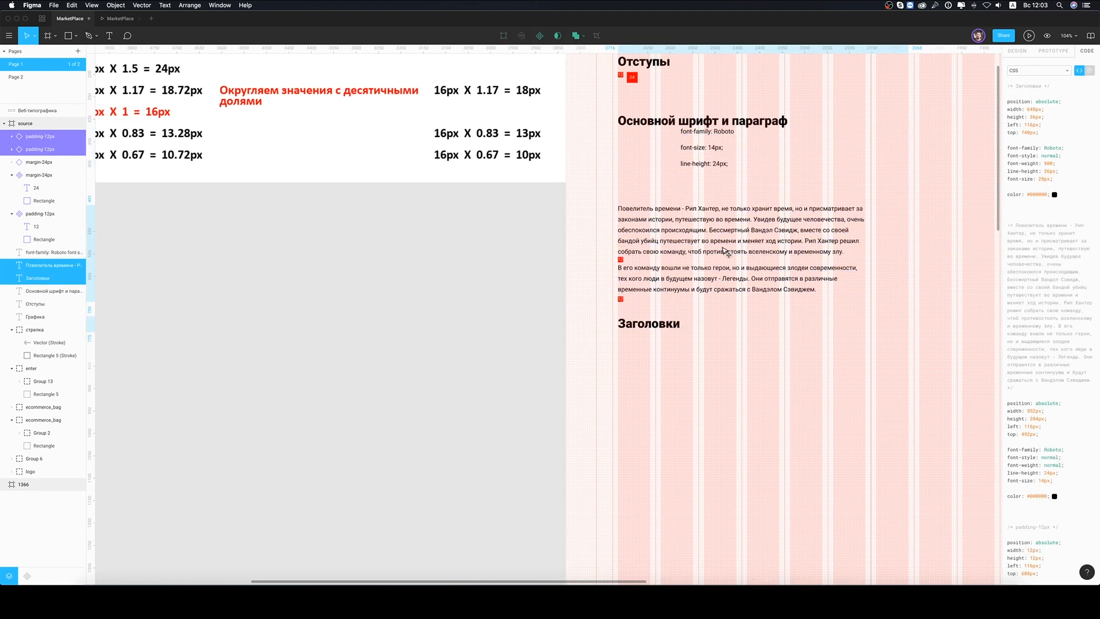
drag(713, 150, 643, 148)
scroll(644, 147, up, 1)
drag(602, 205, 674, 303)
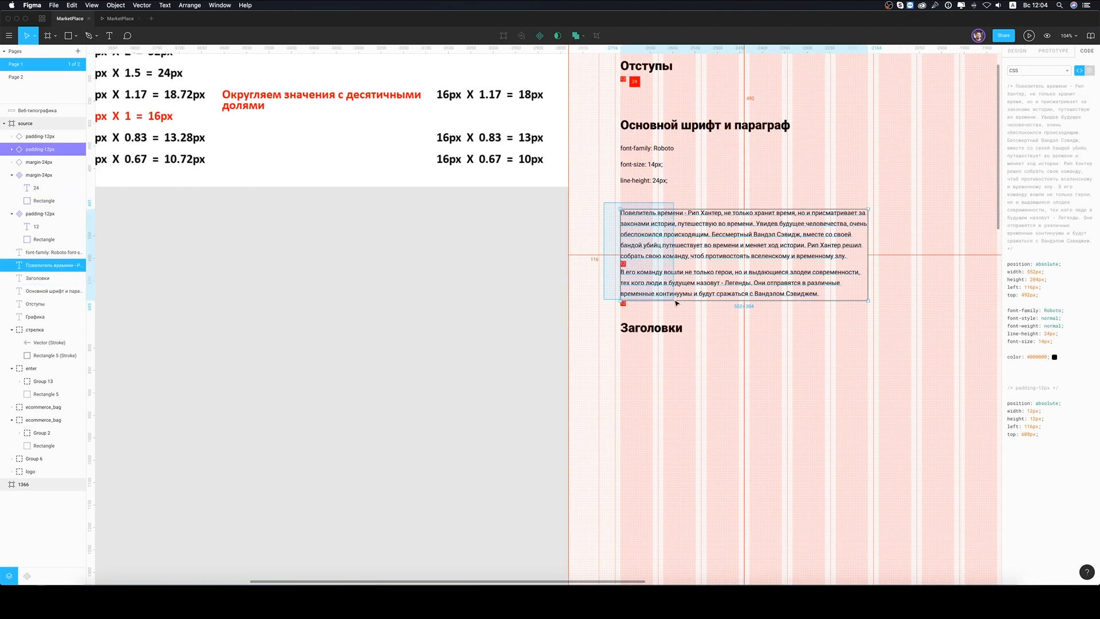
drag(687, 234, 687, 223)
click(673, 314)
- Make the values Roboto, 14px and 24px bold in the font properties text and remove the semicolons after both pixel values
scroll(673, 314, down, 1)
scroll(672, 314, up, 3)
scroll(673, 314, right, 4)
double_click(546, 211)
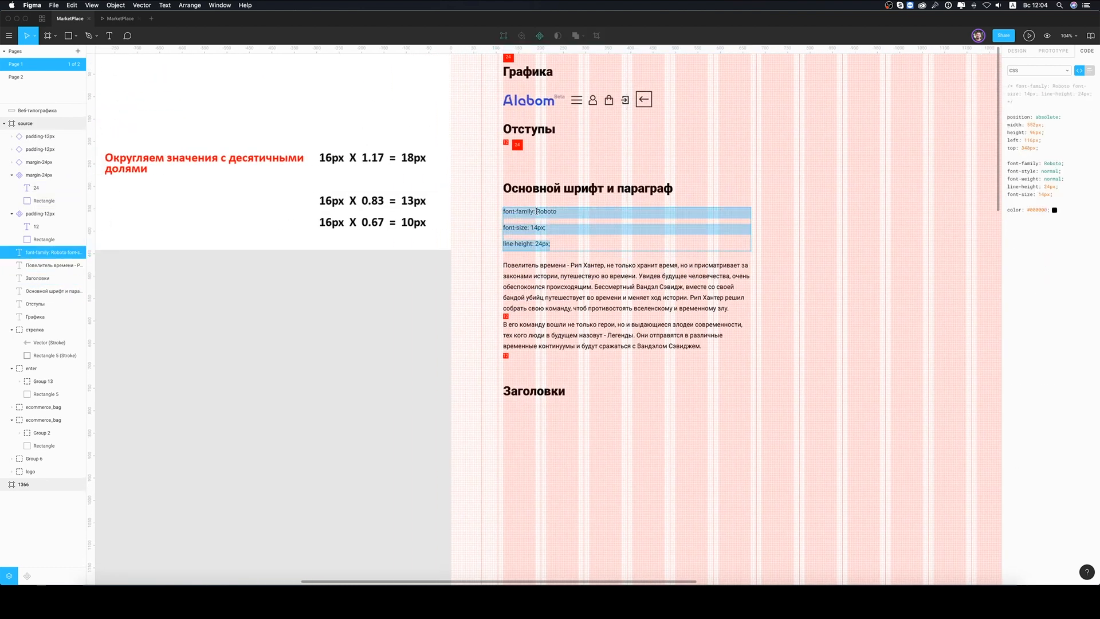
double_click(546, 211)
key(super+b)
drag(531, 227, 557, 243)
key(super+b)
key(Right)
key(BackSpace)
key(super+b)
key(Right)
key(BackSpace)
click(808, 225)
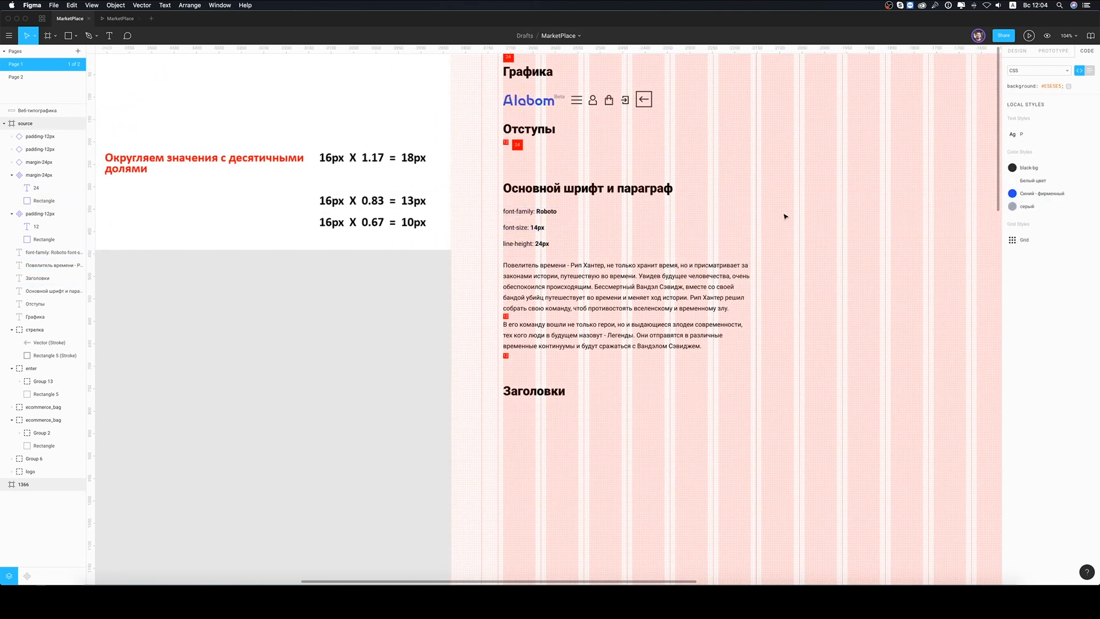
- Move the "Заголовки" heading up closer to the paragraph block
scroll(783, 216, up, 3)
scroll(783, 215, right, 3)
scroll(783, 217, down, 5)
scroll(783, 217, left, 3)
click(530, 342)
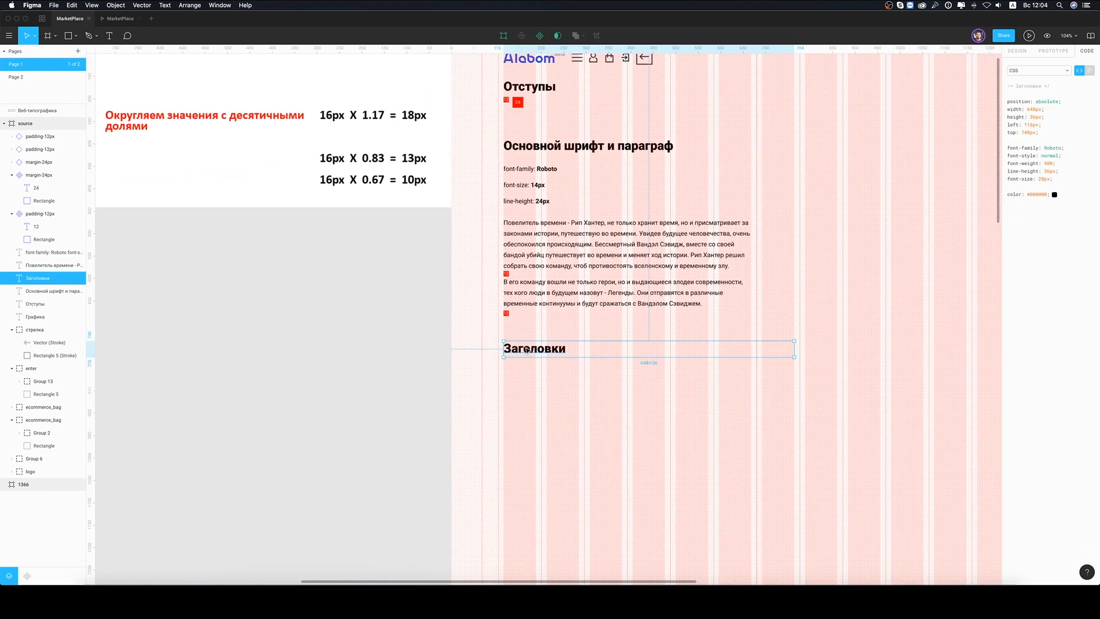
drag(527, 341, 526, 336)
click(590, 370)
- Duplicate the "Заголовки" heading directly below the original
scroll(693, 319, down, 3)
scroll(692, 319, up, 1)
scroll(693, 319, left, 3)
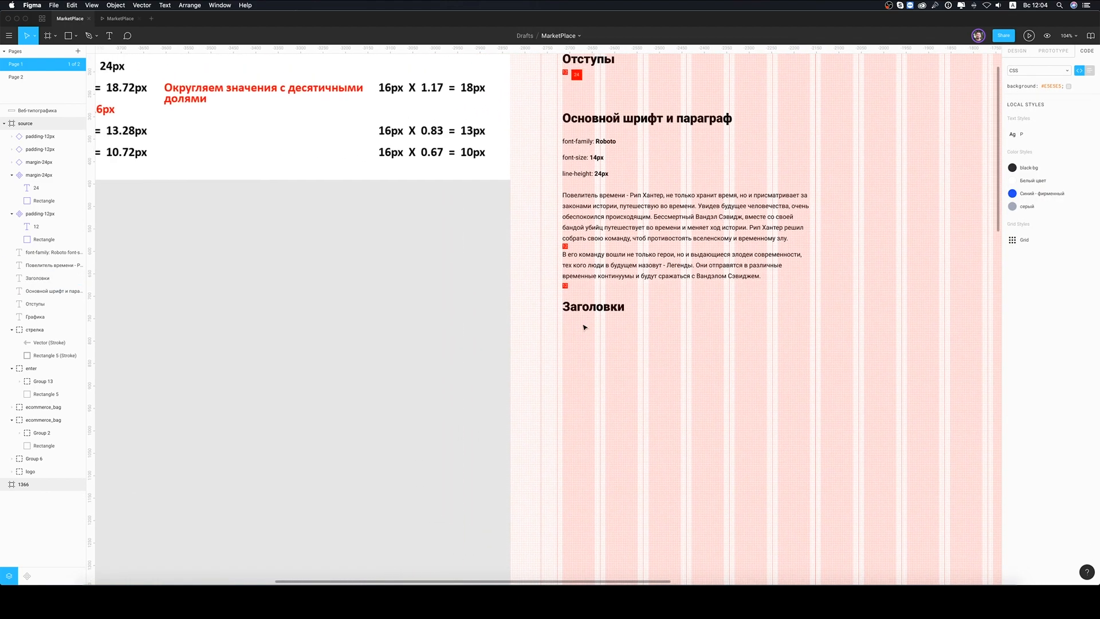
drag(588, 310, 589, 338)
click(592, 375)
click(608, 336)
scroll(643, 329, up, 1)
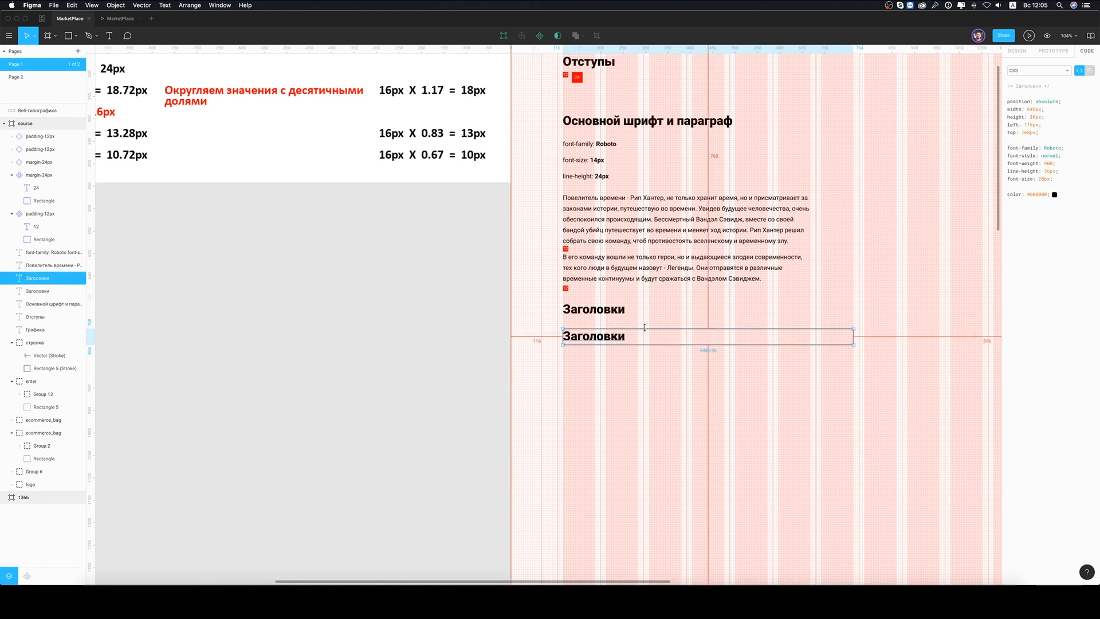
- Replace the copied heading's text with "H1. Заголовок в две строки" and a second line "вторая строка"
double_click(614, 342)
text(H1.)
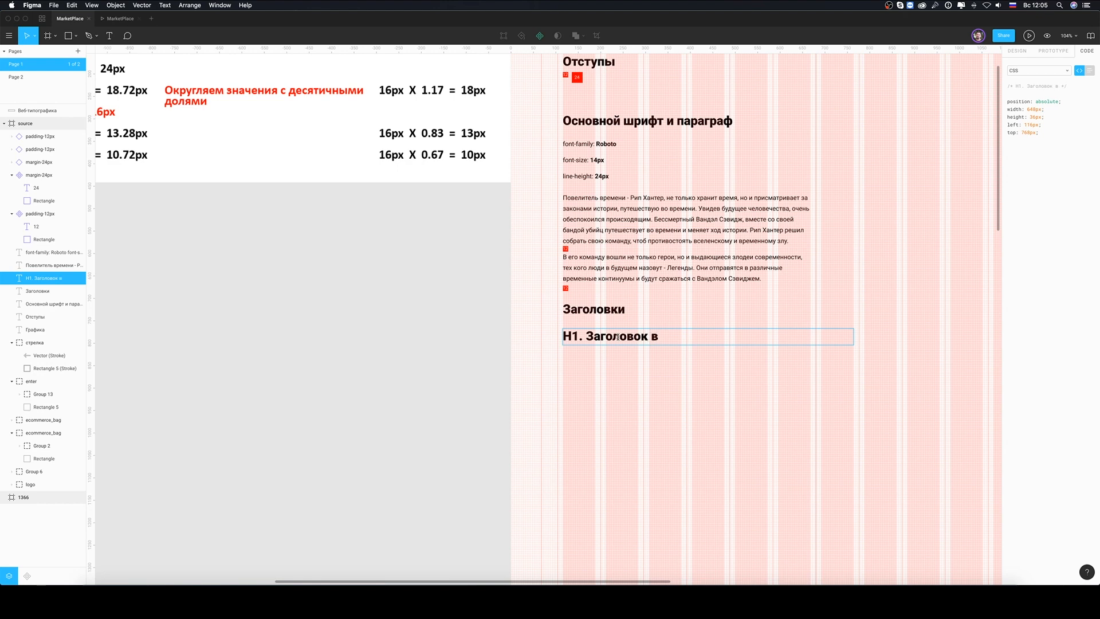
key(Return)
text(В)
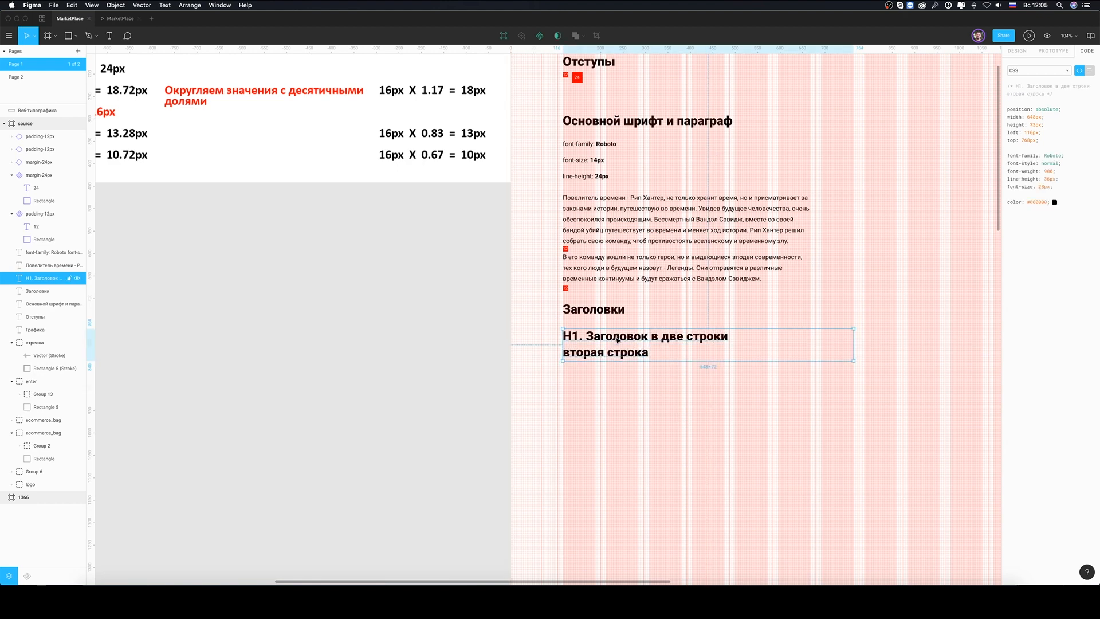
- Duplicate the two-line H1 heading five times in an evenly spaced column below it
key(super+d)
key(super+d)
key(super+d)
key(super+d)
key(super+d)
- Renumber the first two heading copies as H2 and H3
scroll(630, 380, down, 1)
scroll(630, 381, down, 1)
double_click(575, 316)
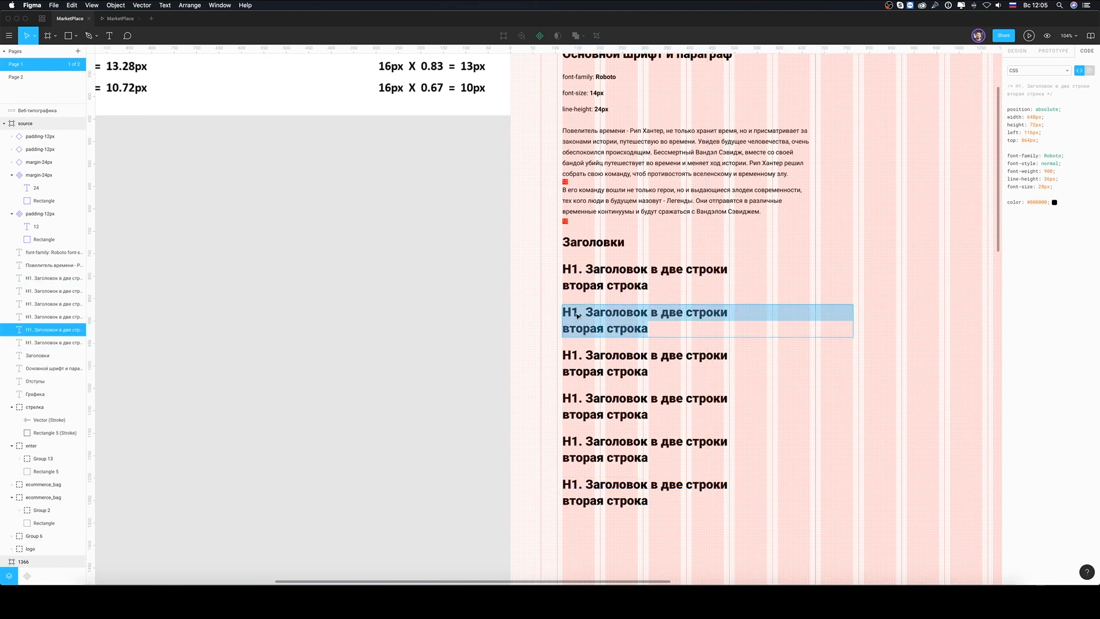
double_click(575, 315)
text(H2)
click(575, 358)
double_click(575, 357)
double_click(575, 358)
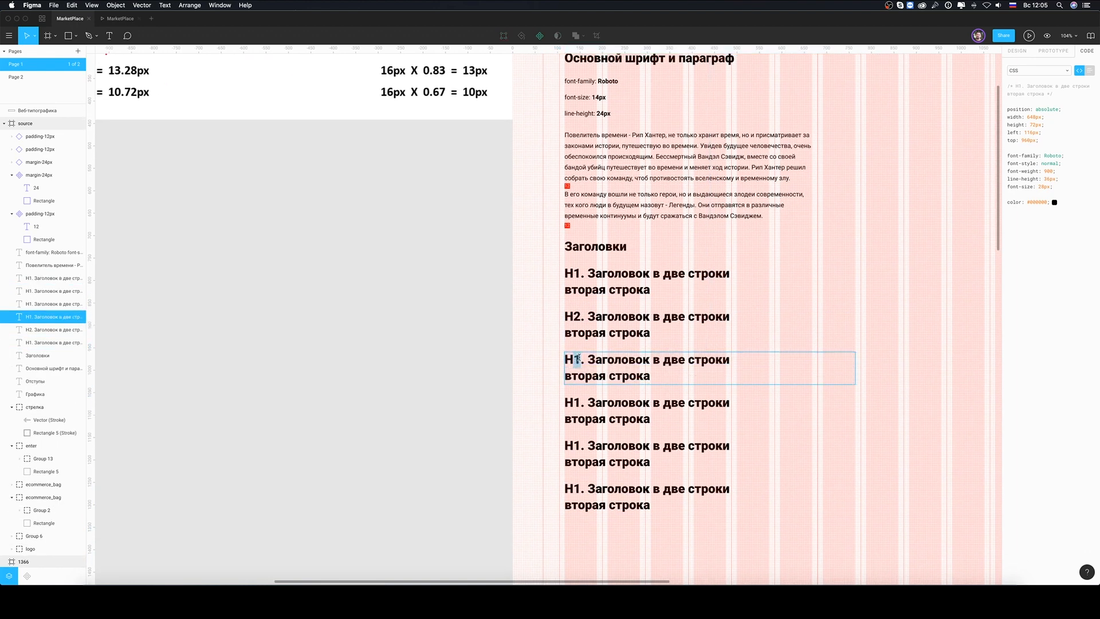
- Renumber the remaining three heading copies as H4, H5 and H6
click(578, 403)
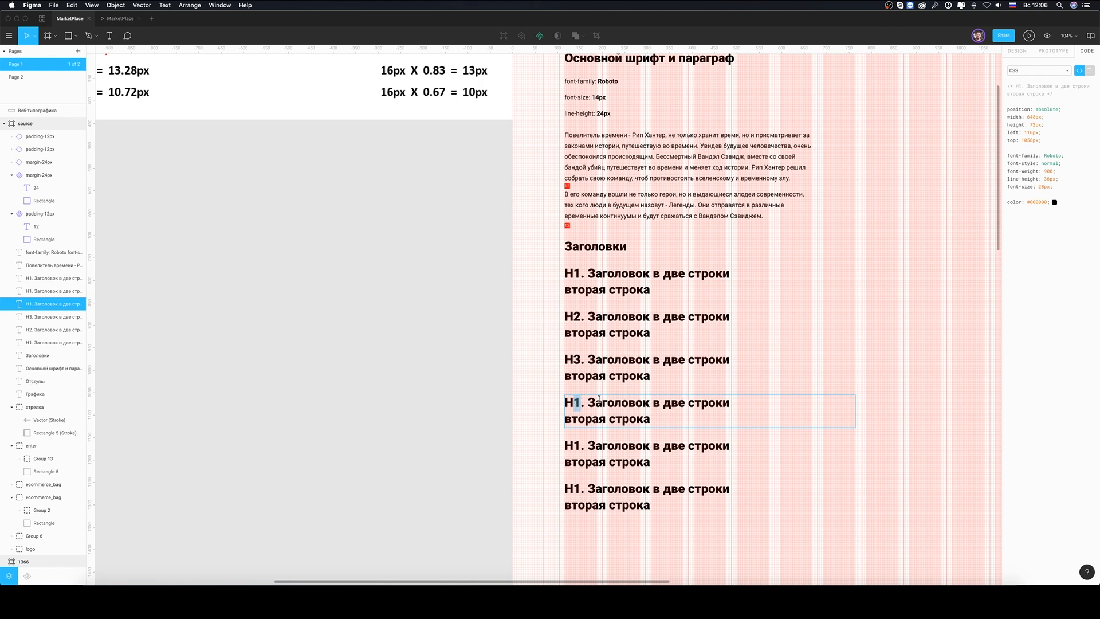
text(4)
click(577, 446)
double_click(577, 446)
text(5)
scroll(576, 405, down, 2)
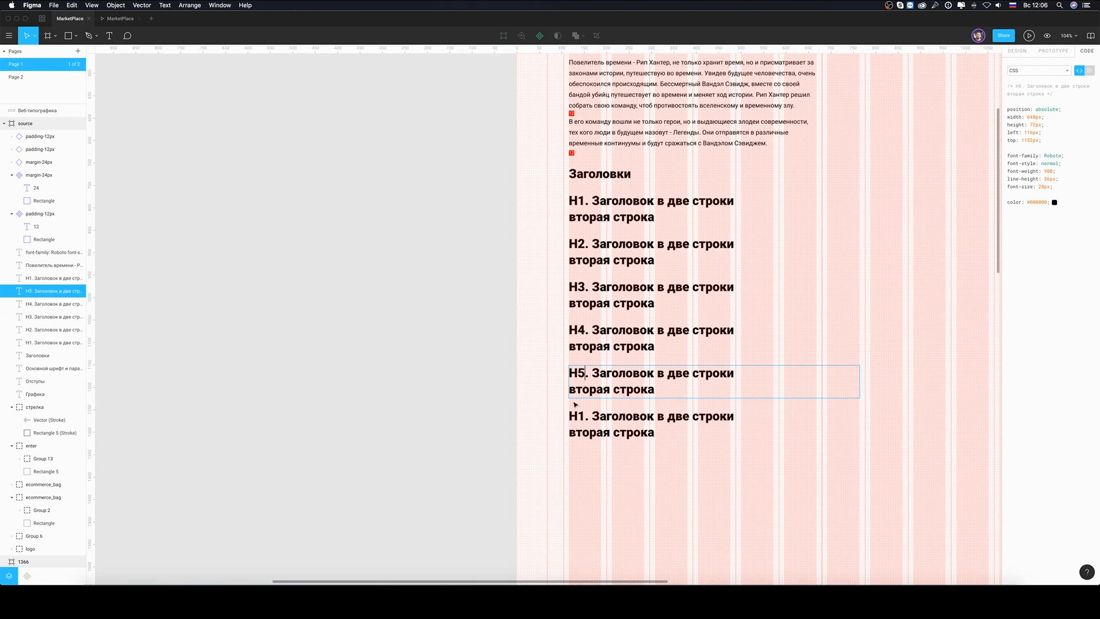
double_click(581, 417)
click(585, 417)
key(BackSpace)
text(6)
click(798, 370)
scroll(794, 366, up, 1)
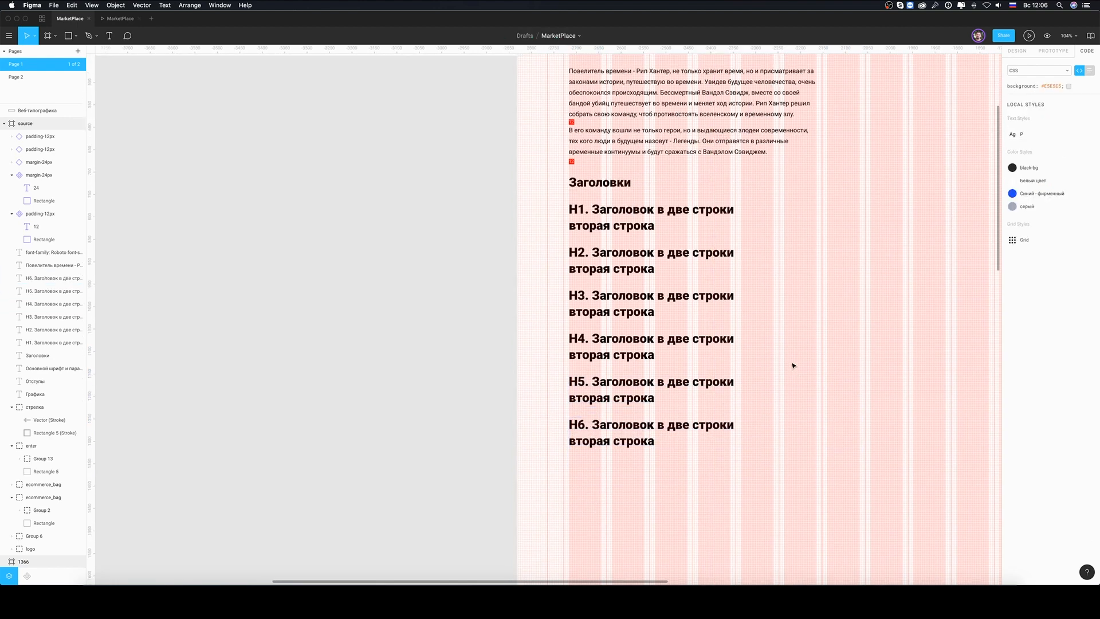
- Examine the CSS code of the font properties text and H1 heading alongside the heading size coefficients for H1 to H6
scroll(794, 365, up, 2)
click(629, 278)
scroll(623, 397, up, 4)
scroll(621, 397, down, 3)
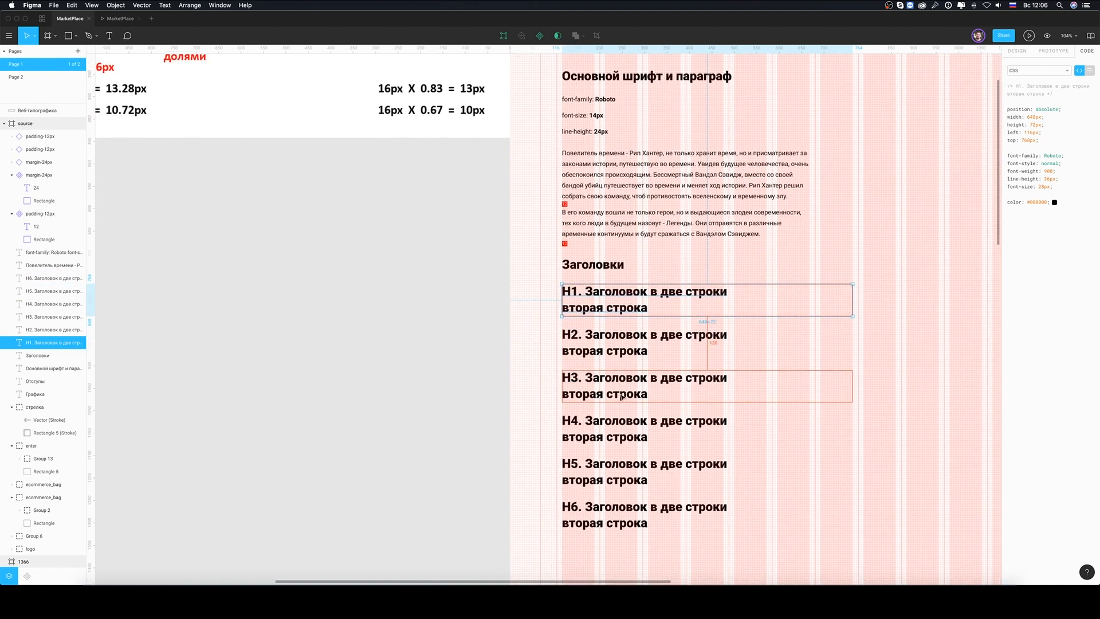
drag(551, 281, 660, 510)
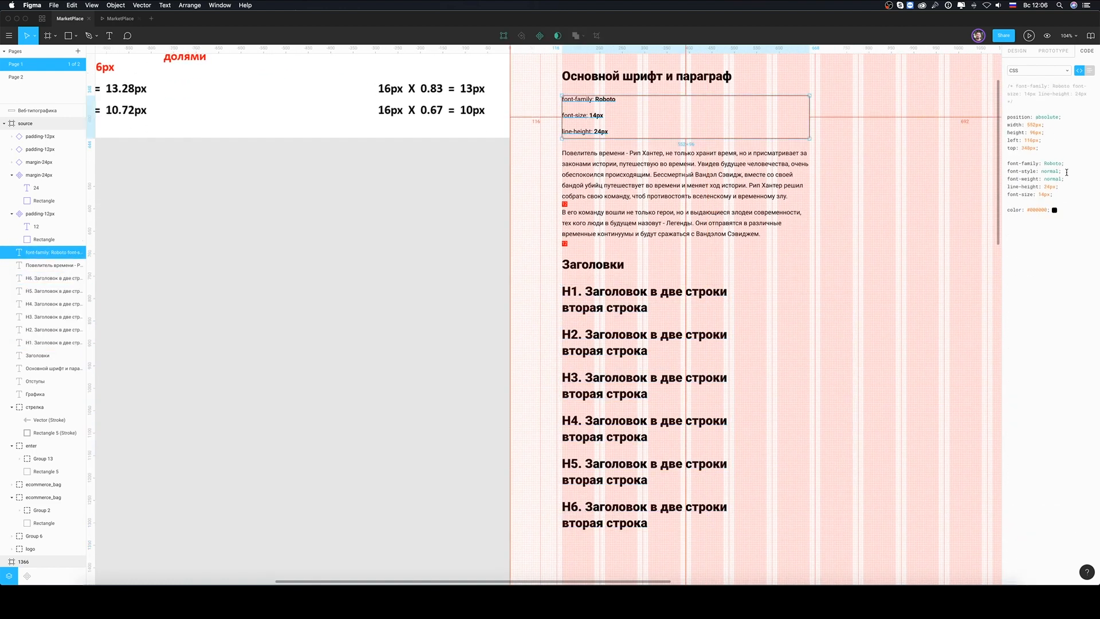
scroll(799, 291, down, 1)
click(799, 291)
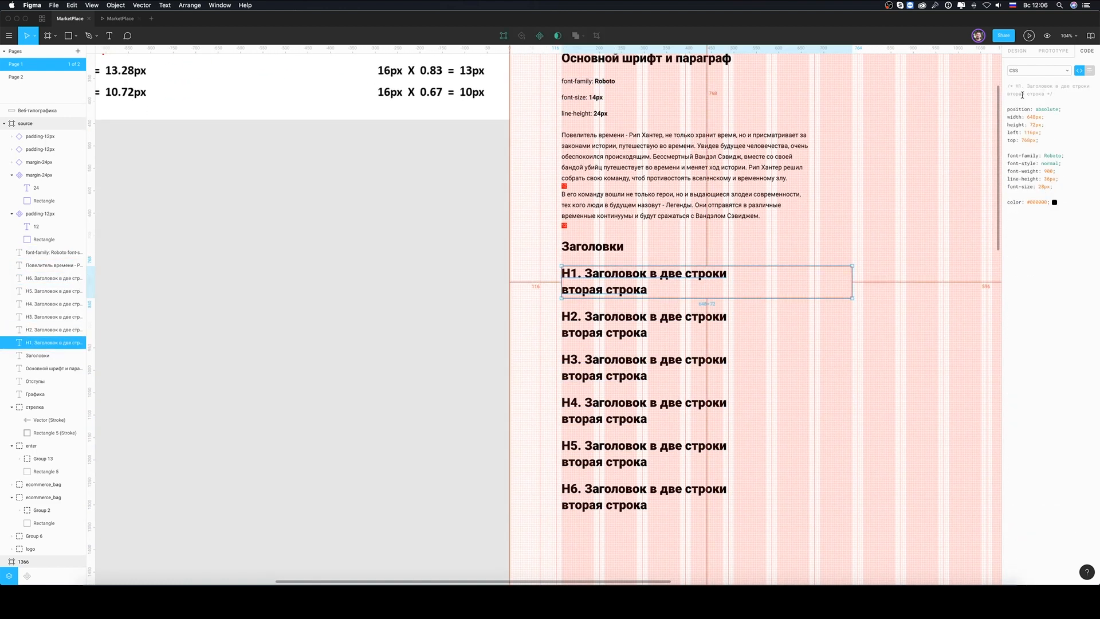
click(751, 255)
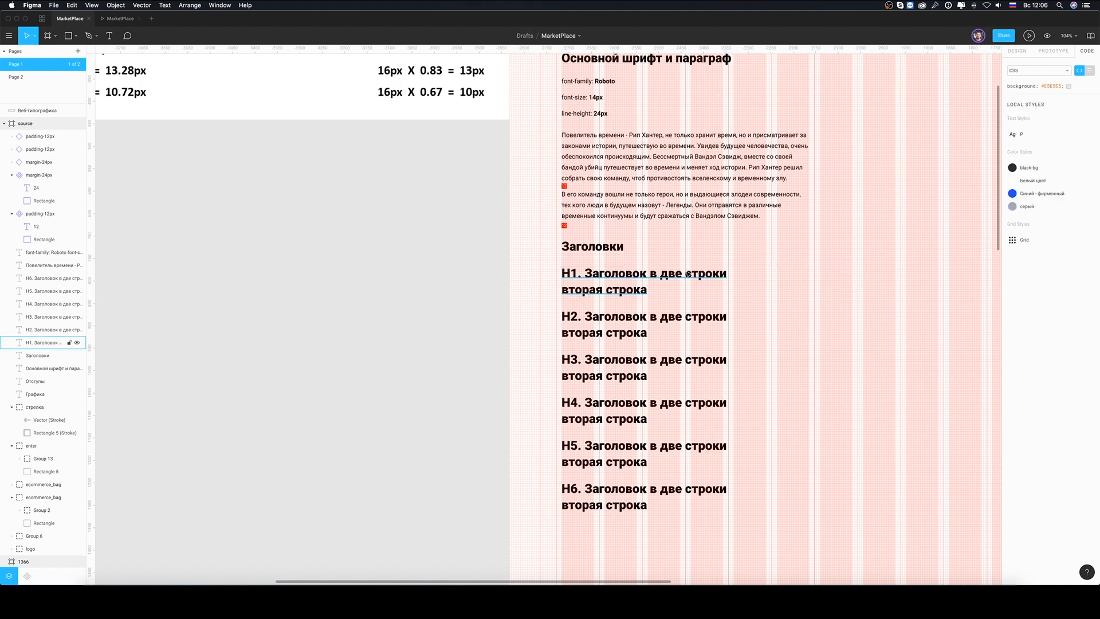
scroll(751, 255, left, 15)
scroll(536, 221, right, 15)
scroll(536, 222, down, 2)
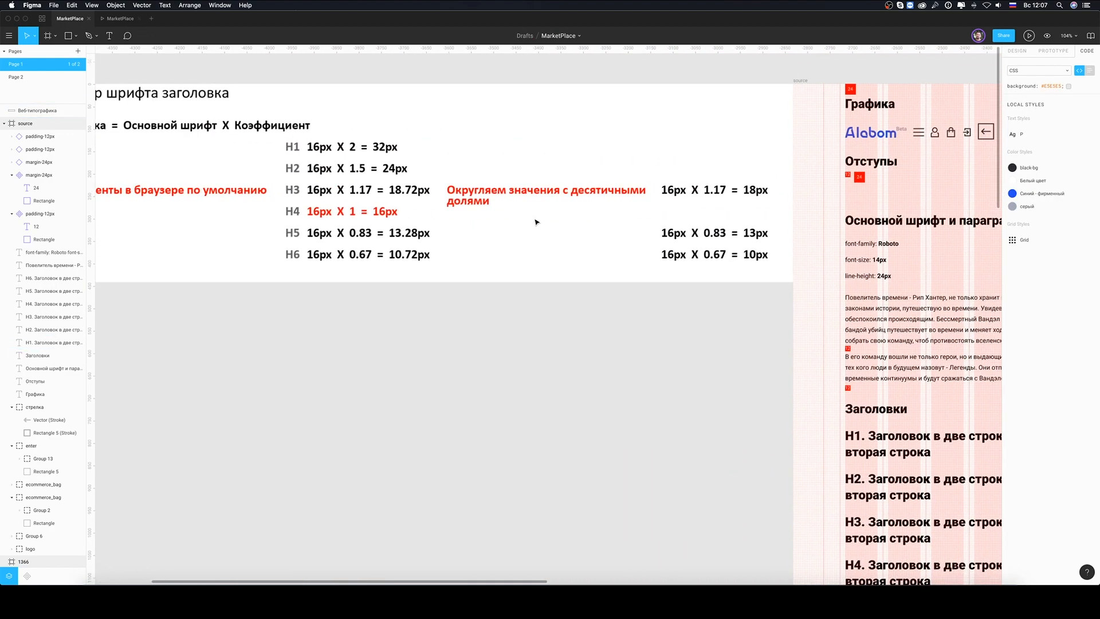
- Create a text style named "H1-black" from the two-line H1 heading
click(659, 376)
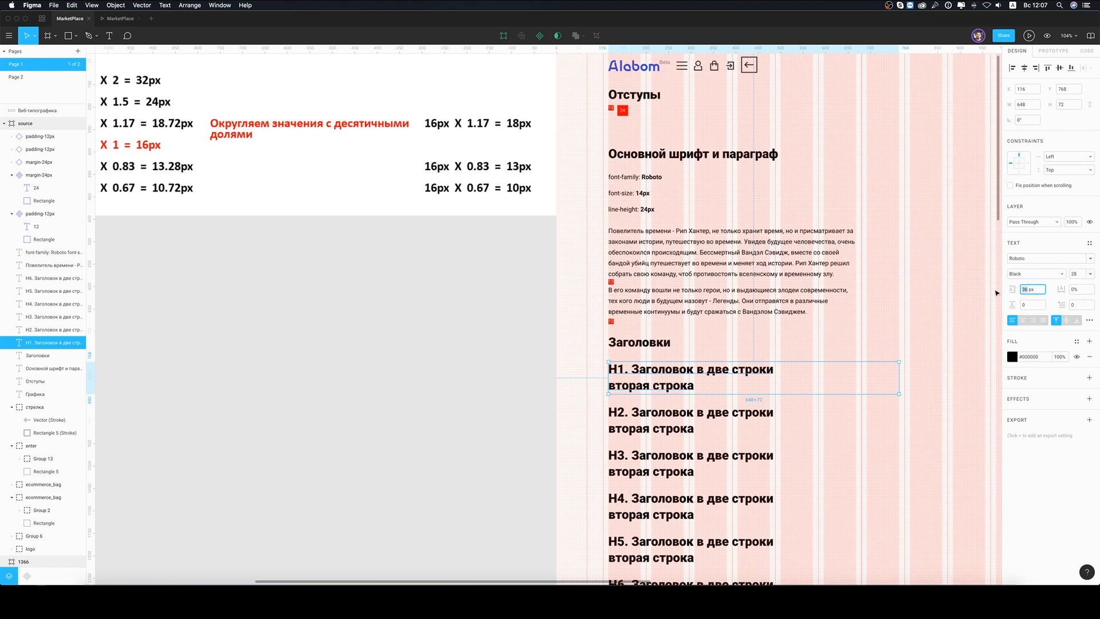
click(717, 344)
scroll(714, 344, left, 3)
scroll(714, 344, up, 1)
scroll(714, 343, right, 3)
scroll(714, 344, down, 1)
click(765, 354)
scroll(766, 350, up, 5)
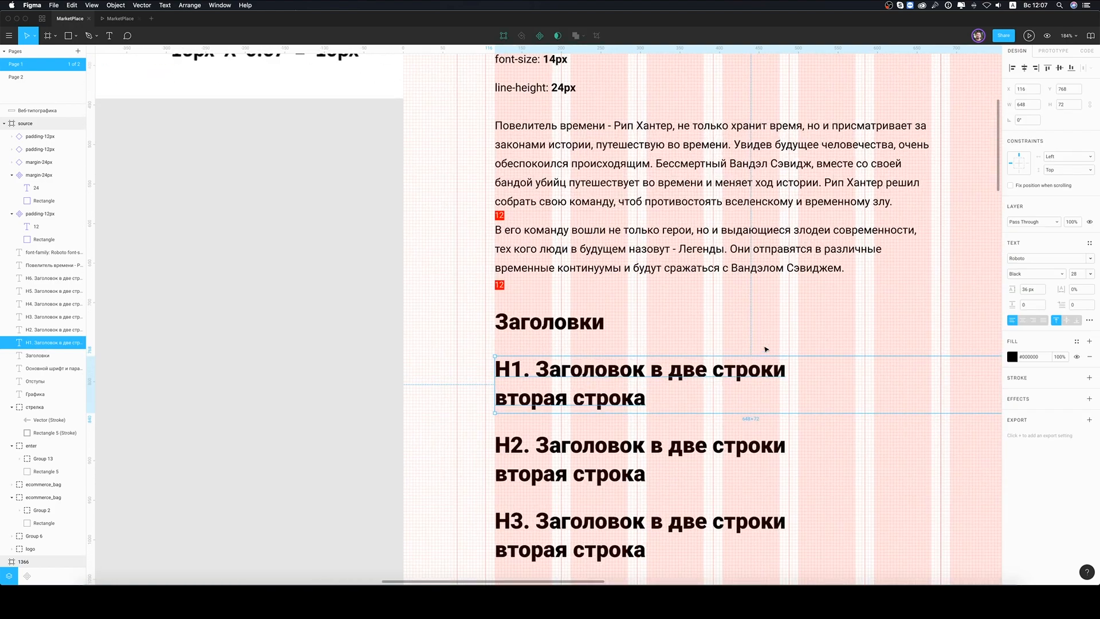
scroll(774, 334, up, 3)
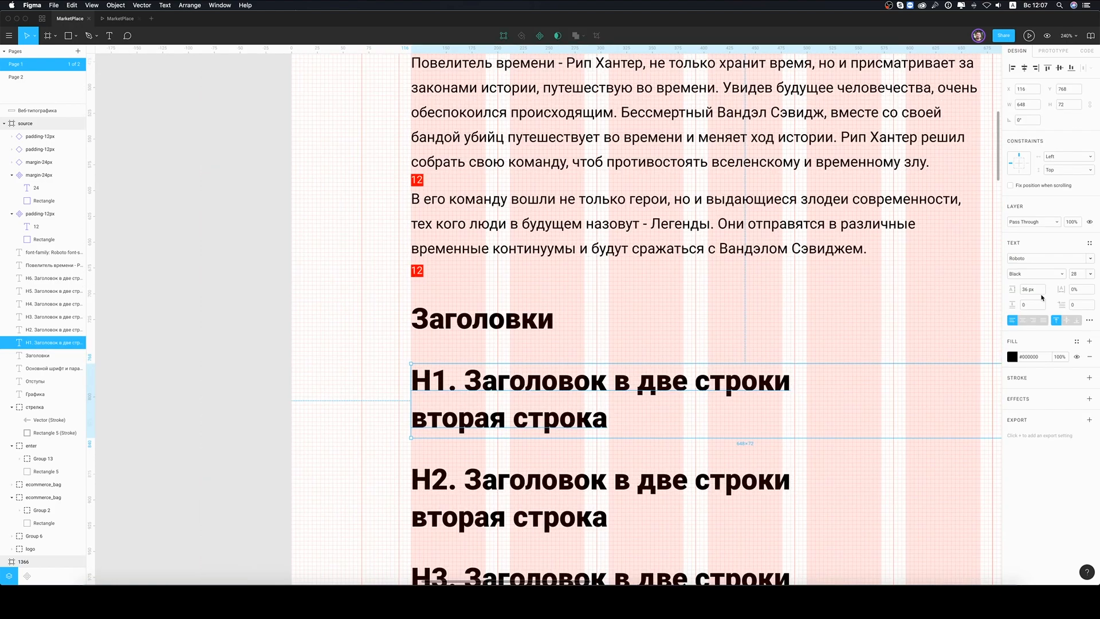
click(1089, 243)
click(1085, 263)
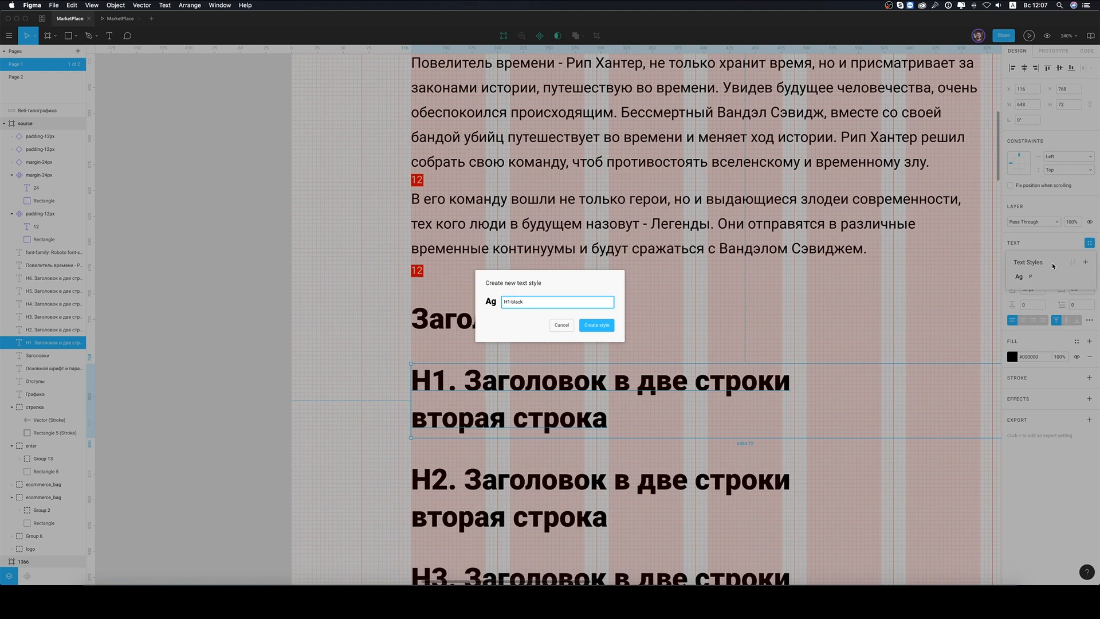
text(H1-black)
key(Return)
- Try to move the lower grey line-height rectangle further down behind the H2 heading's second line
click(609, 456)
key(shift+2)
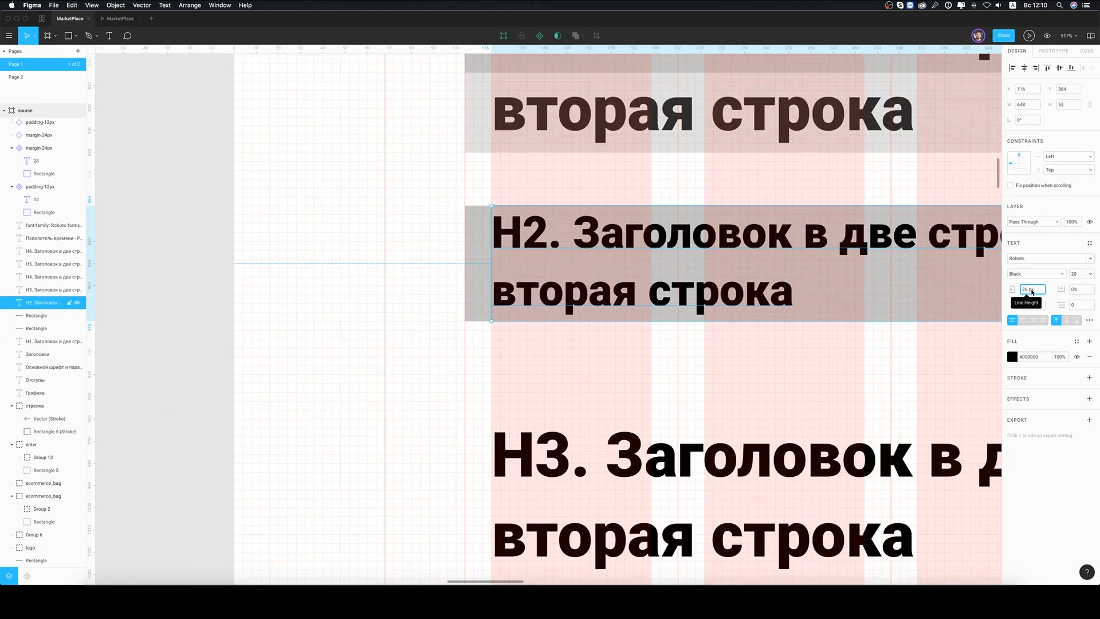
click(543, 241)
scroll(543, 240, up, 2)
click(480, 310)
drag(480, 376, 481, 402)
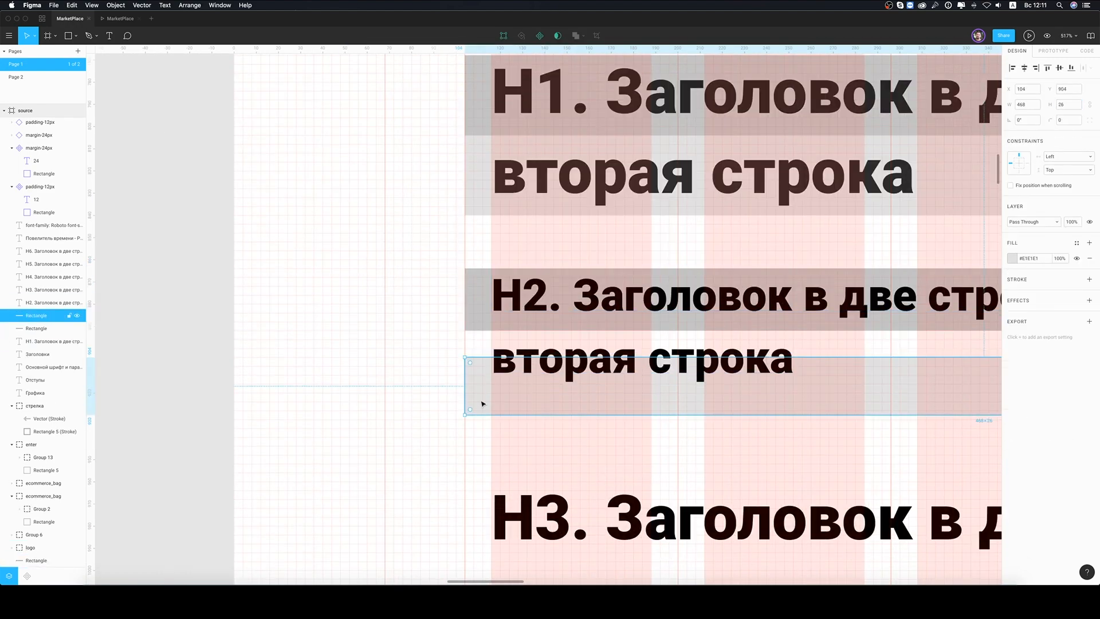
key(super+z)
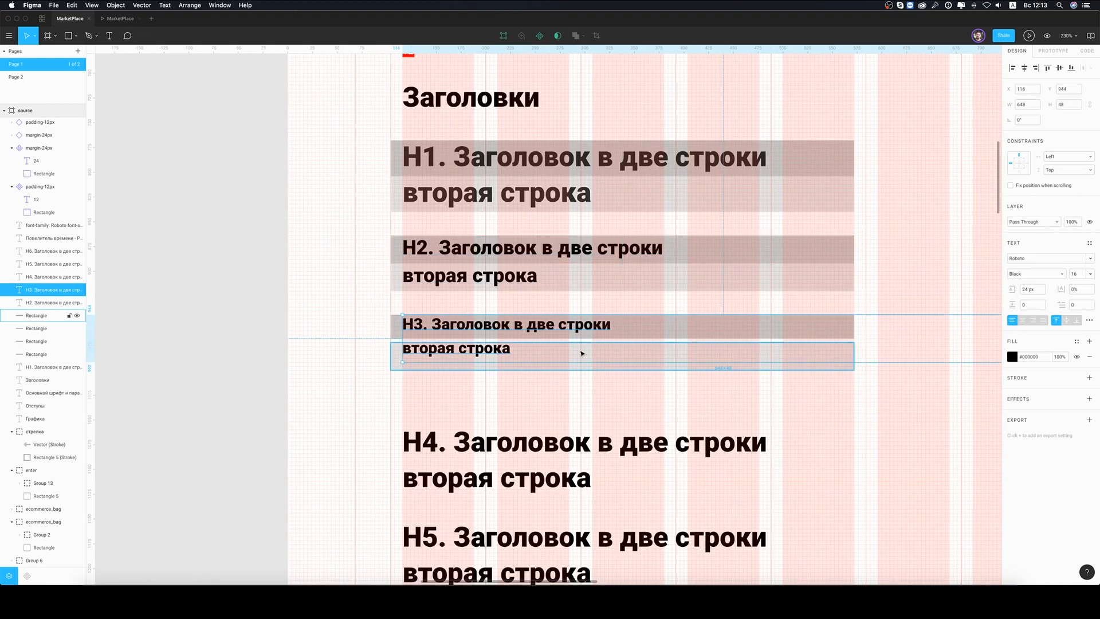
- Set the H5 heading's font size to 12
drag(362, 214, 396, 282)
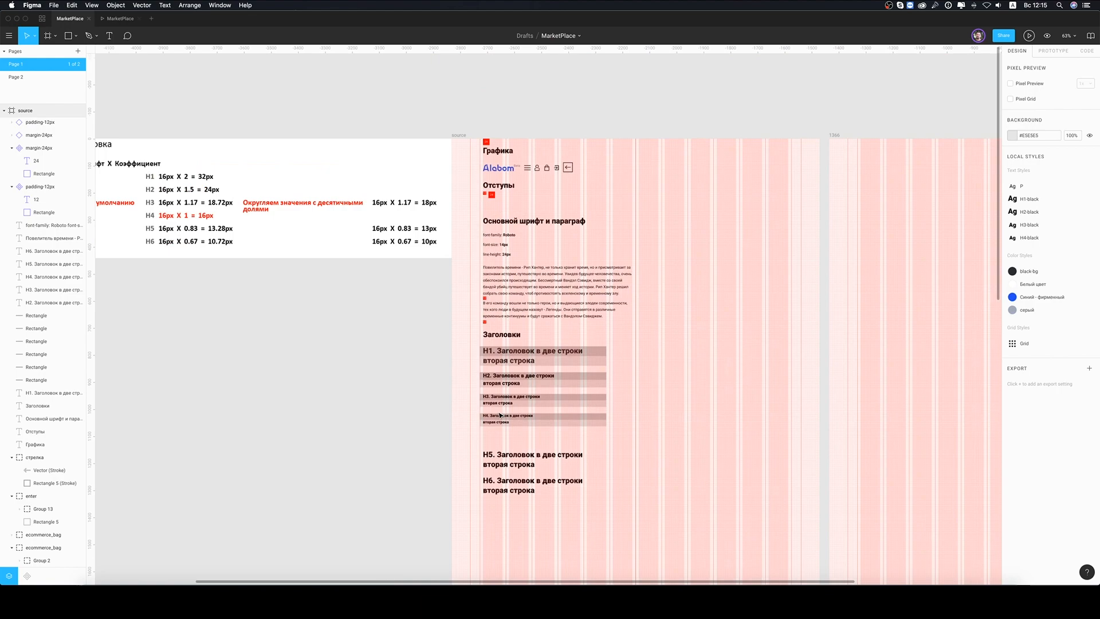
click(1075, 273)
text(12)
key(Return)
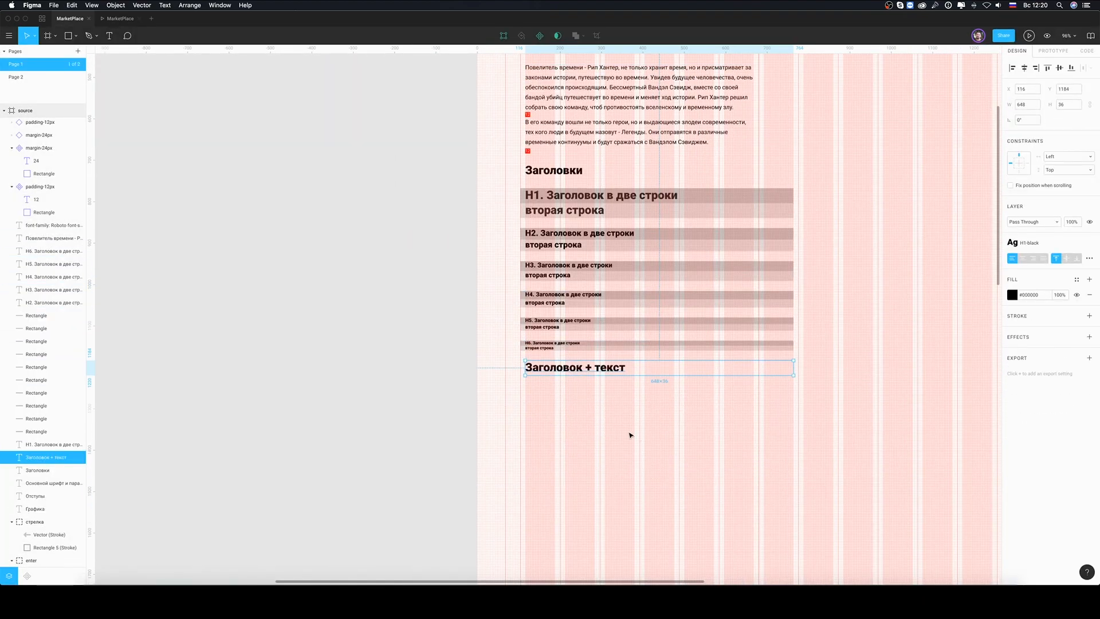
click(618, 434)
scroll(632, 410, up, 5)
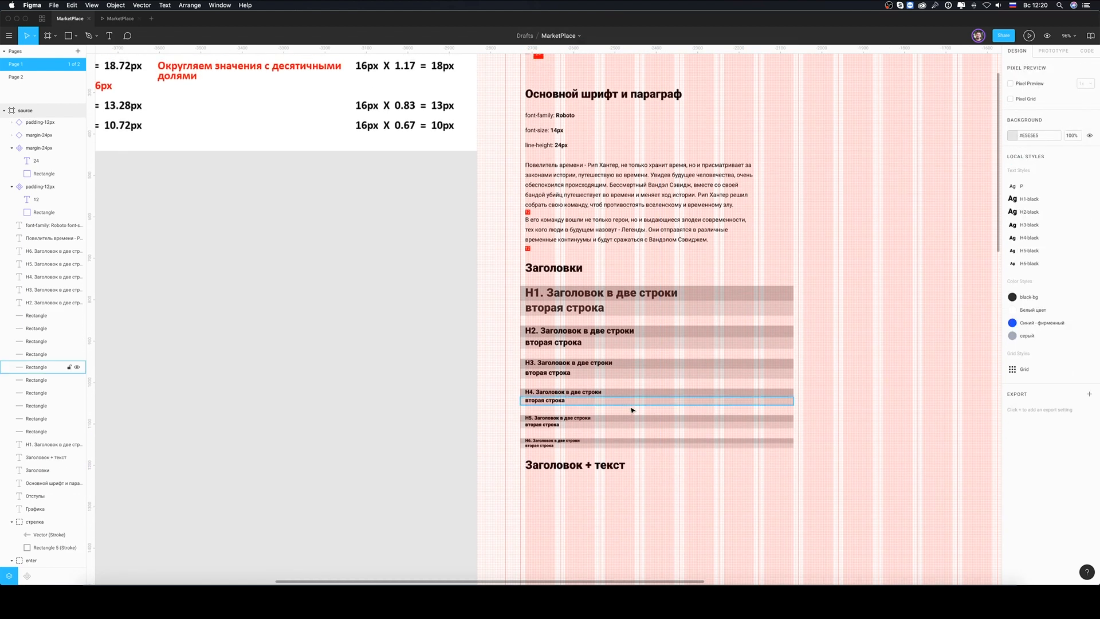
scroll(633, 410, down, 5)
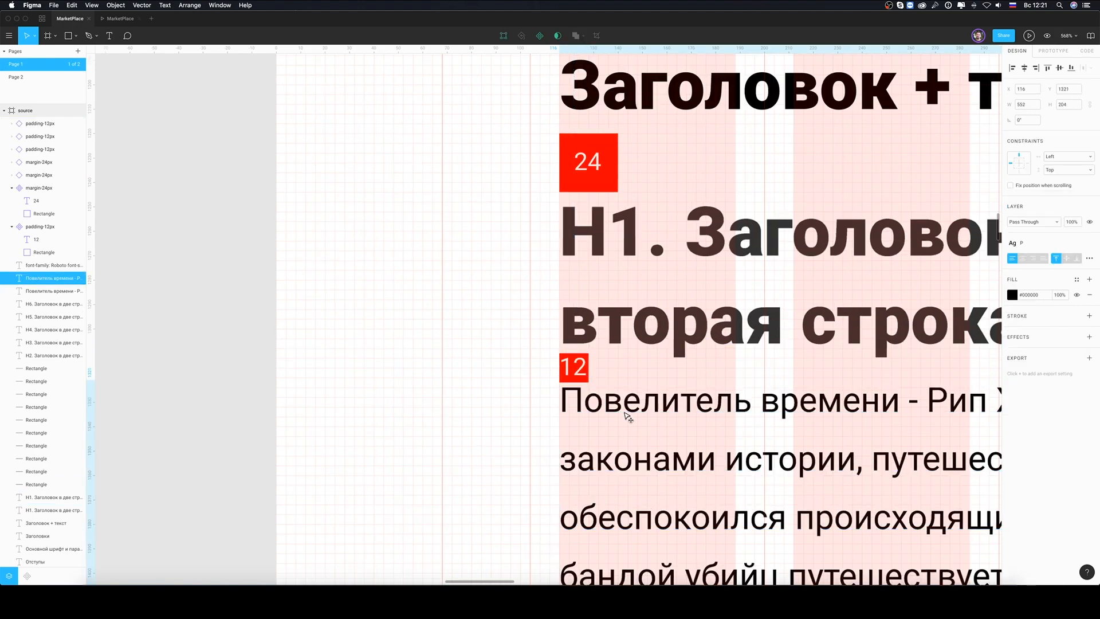
- Shift the 12 px spacer and the paragraph under the "Заголовок + текст" section's H1 heading down by about 6 px, keeping them flush
drag(625, 417, 624, 449)
drag(574, 367, 574, 382)
drag(621, 432, 622, 417)
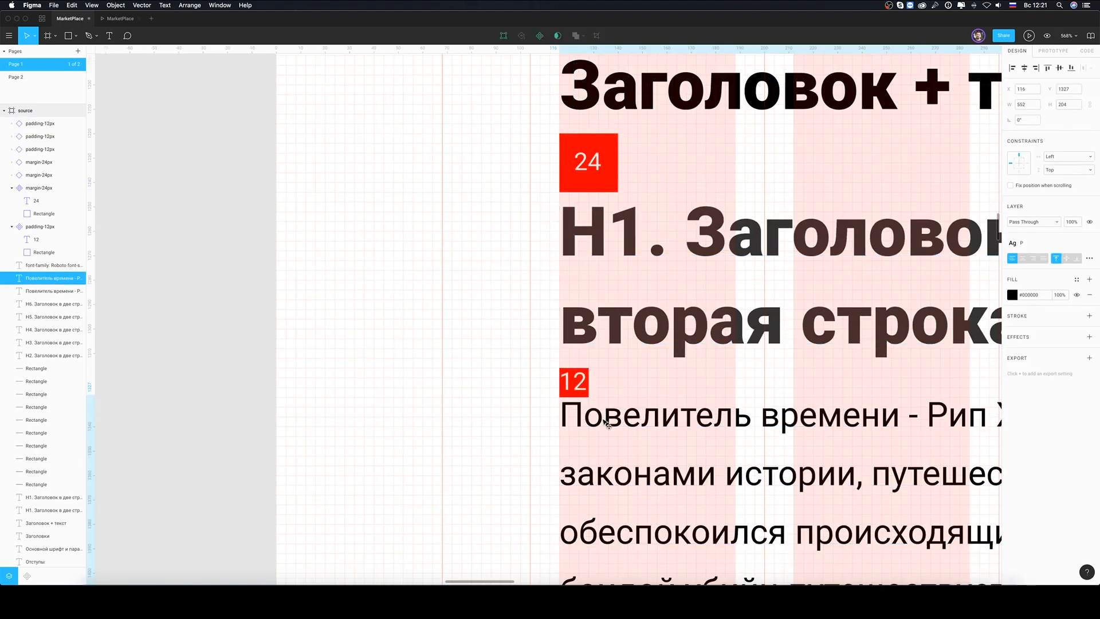
- Replace the H1 text in the "Заголовок + текст" section with "Штирлиц еще никогда не был так близко к провалу"
scroll(616, 375, down, 10)
double_click(643, 348)
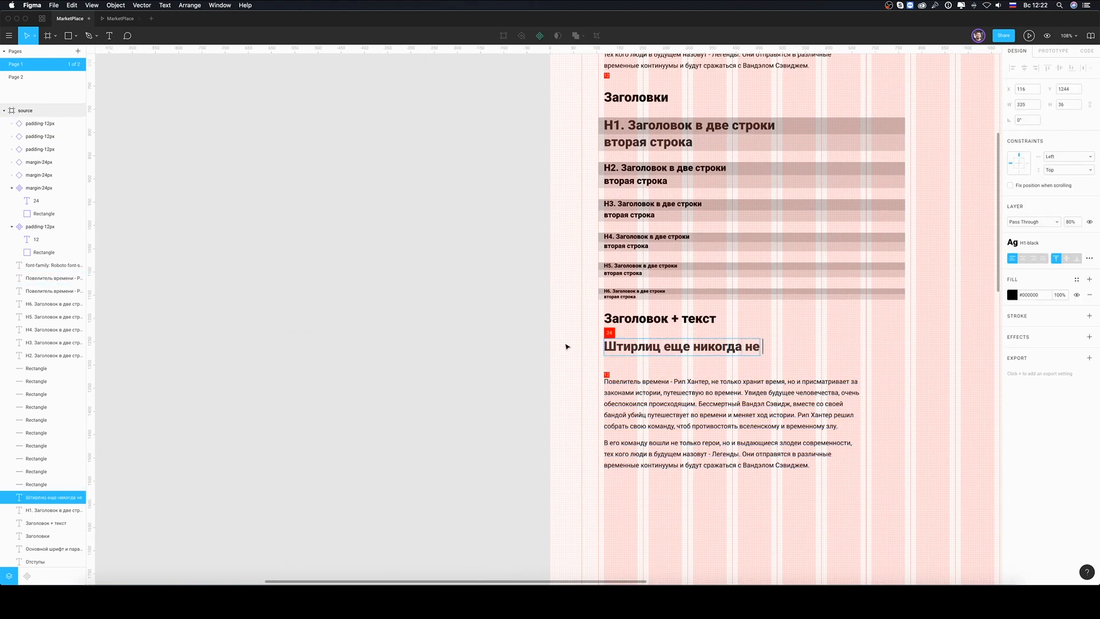
click(566, 347)
- Copy the 12 px and 24 px spacers below the "Заголовок + текст" section's paragraph and place a copy of the H2 heading beneath them
scroll(716, 510, down, 3)
scroll(717, 510, right, 4)
scroll(506, 315, up, 8)
drag(415, 196, 416, 448)
scroll(441, 388, down, 8)
drag(433, 258, 431, 421)
scroll(431, 421, up, 4)
drag(461, 195, 461, 545)
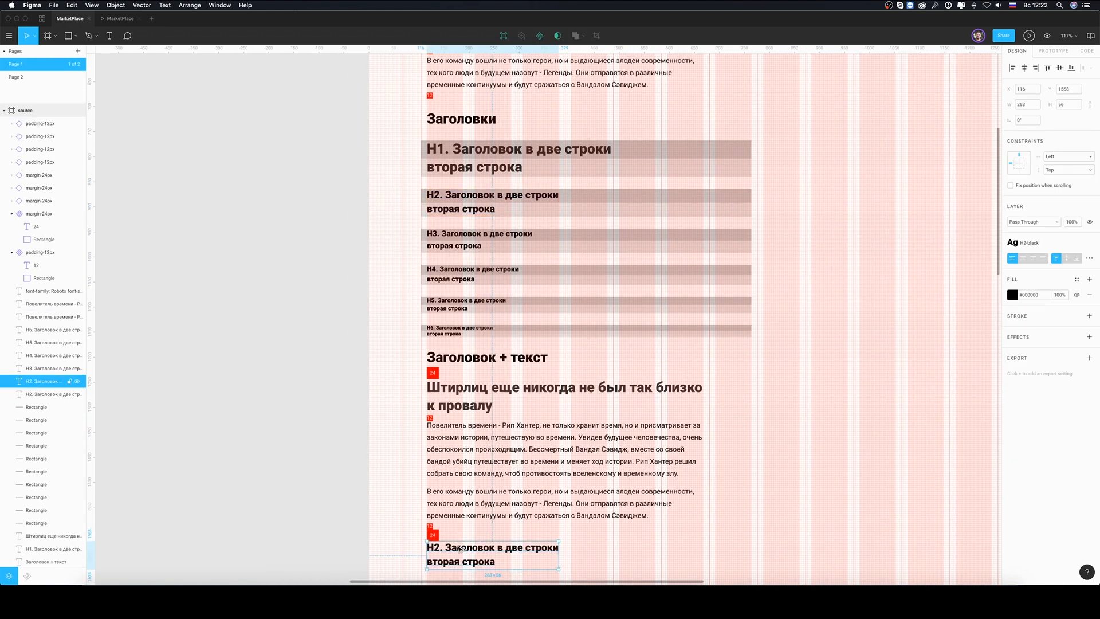
- Replace the copied H2 heading's text in the "Заголовок + текст" section with "Клубневая система корнеплода была нарушена"
scroll(461, 546, down, 6)
double_click(494, 375)
text(К)
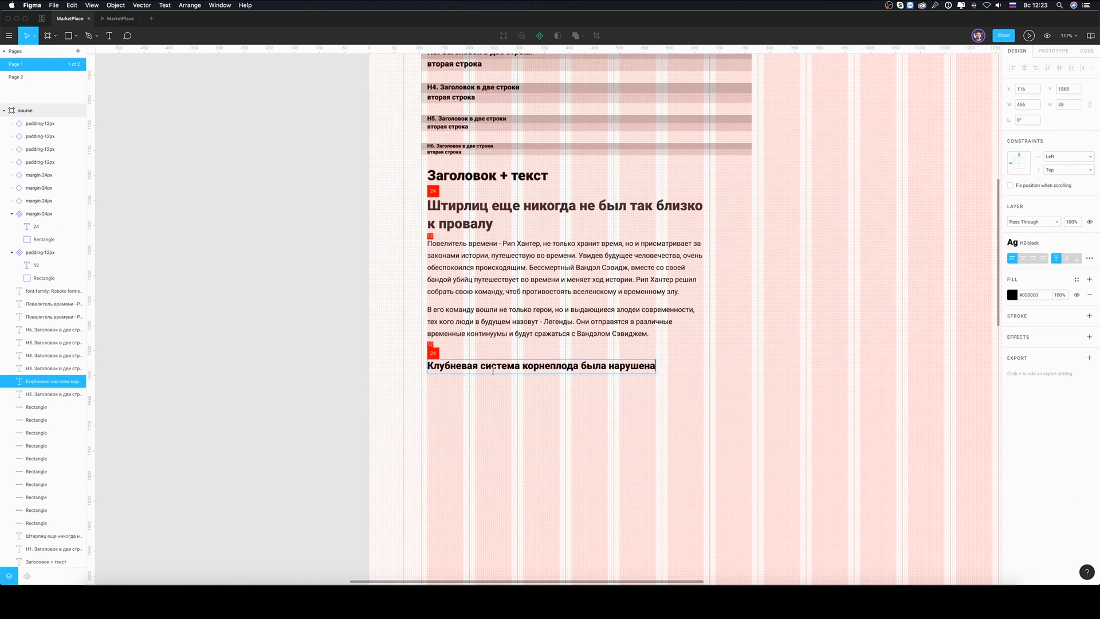
key(Escape)
- Copy the 12 px spacer and the paragraph beneath the "Клубневая система корнеплода была нарушена" heading and check the section in the prototype preview
drag(430, 344, 432, 377)
click(440, 385)
scroll(445, 385, up, 8)
scroll(404, 365, down, 7)
drag(462, 224, 461, 412)
scroll(461, 412, down, 1)
click(370, 110)
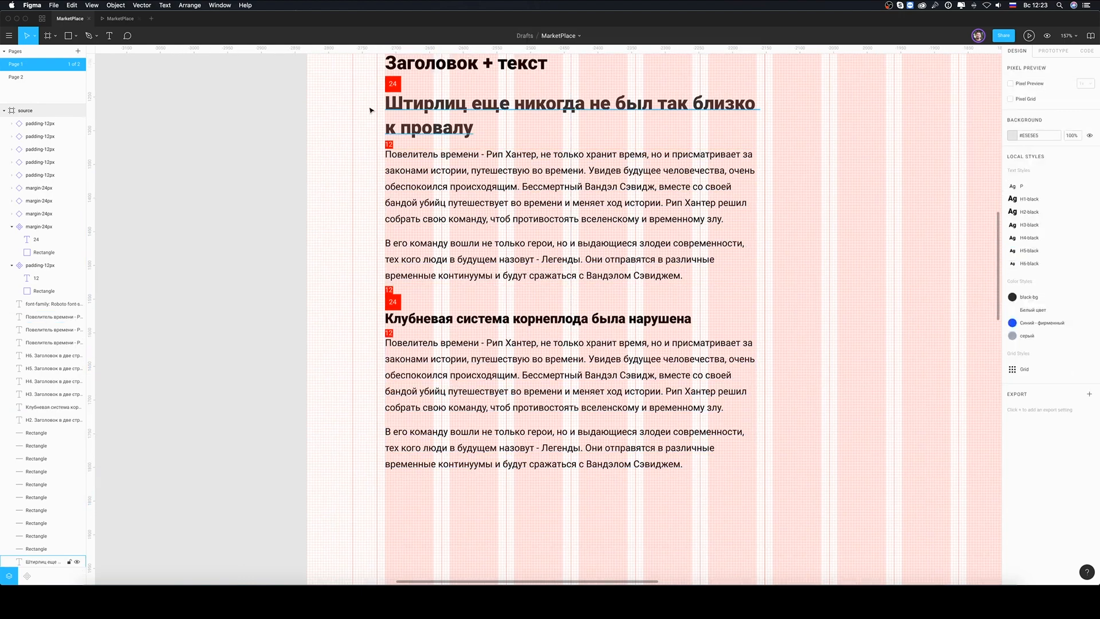
click(120, 18)
scroll(452, 287, down, 6)
scroll(452, 287, up, 4)
scroll(452, 287, down, 3)
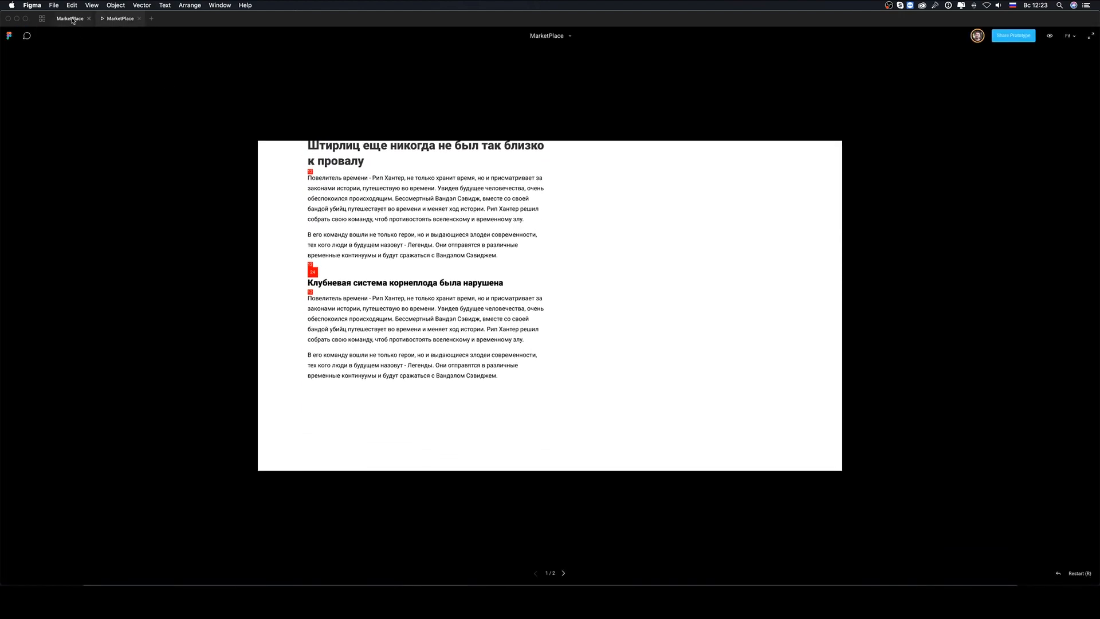
- Copy the 12 px and 24 px spacers below the second paragraph block and place a copy of the H3 heading flush beneath them
click(72, 20)
drag(393, 290, 393, 483)
key(Escape)
scroll(464, 465, down, 5)
drag(466, 238, 467, 479)
scroll(478, 477, up, 8)
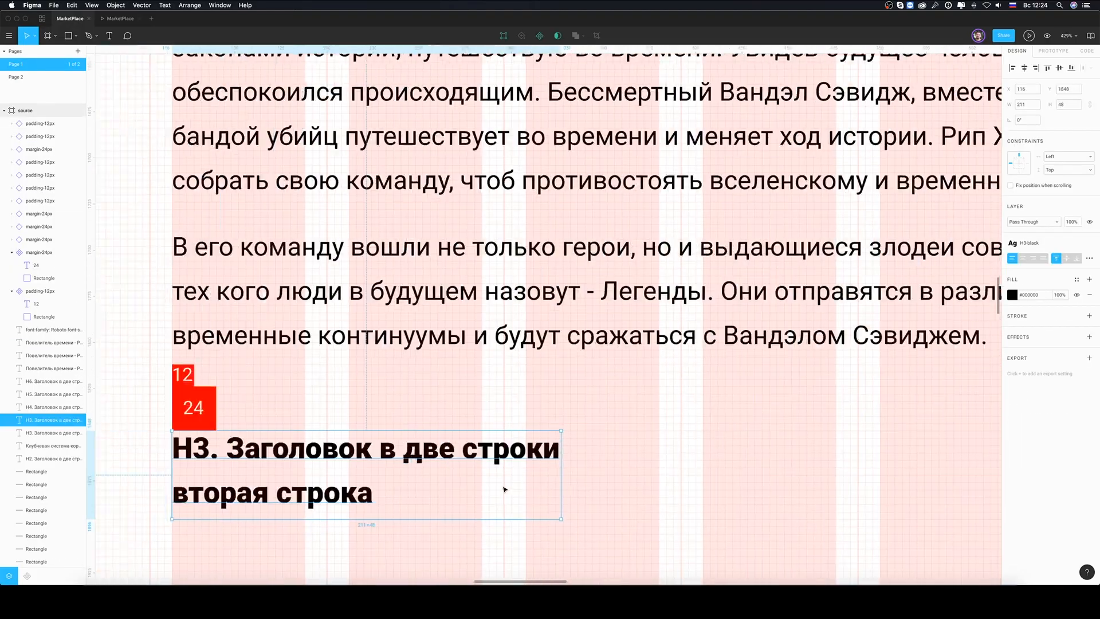
- Replace the copied H3 heading's text with "У вас есть проблема?"
scroll(504, 489, down, 6)
scroll(507, 493, down, 1)
key(Return)
text(Если у вас есть)
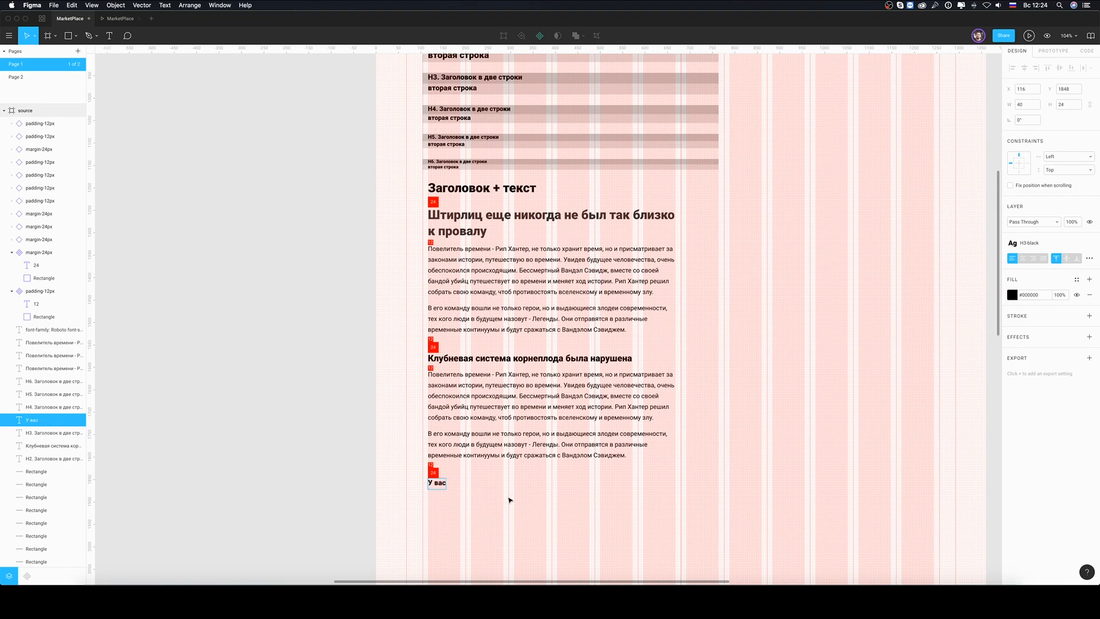
- Copy the paragraph with 12 px spacers above and below it under the "У вас есть проблема?" heading and review the style guide in the prototype preview
drag(401, 466, 458, 368)
drag(450, 375, 450, 499)
click(448, 482)
scroll(447, 484, up, 8)
key(Escape)
click(119, 18)
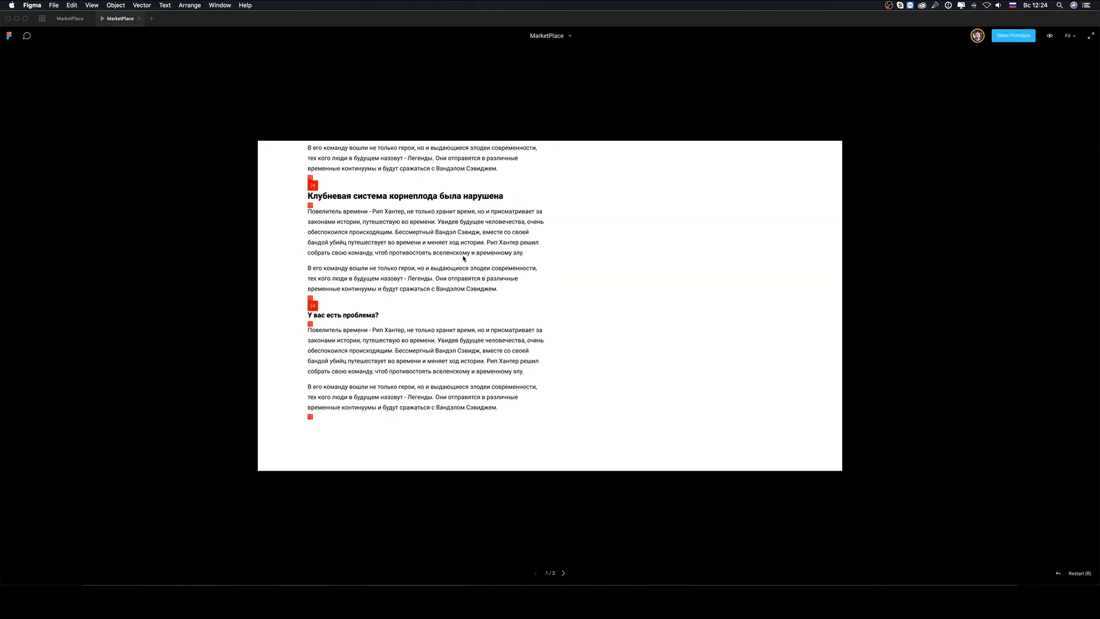
scroll(464, 258, up, 3)
scroll(463, 258, up, 10)
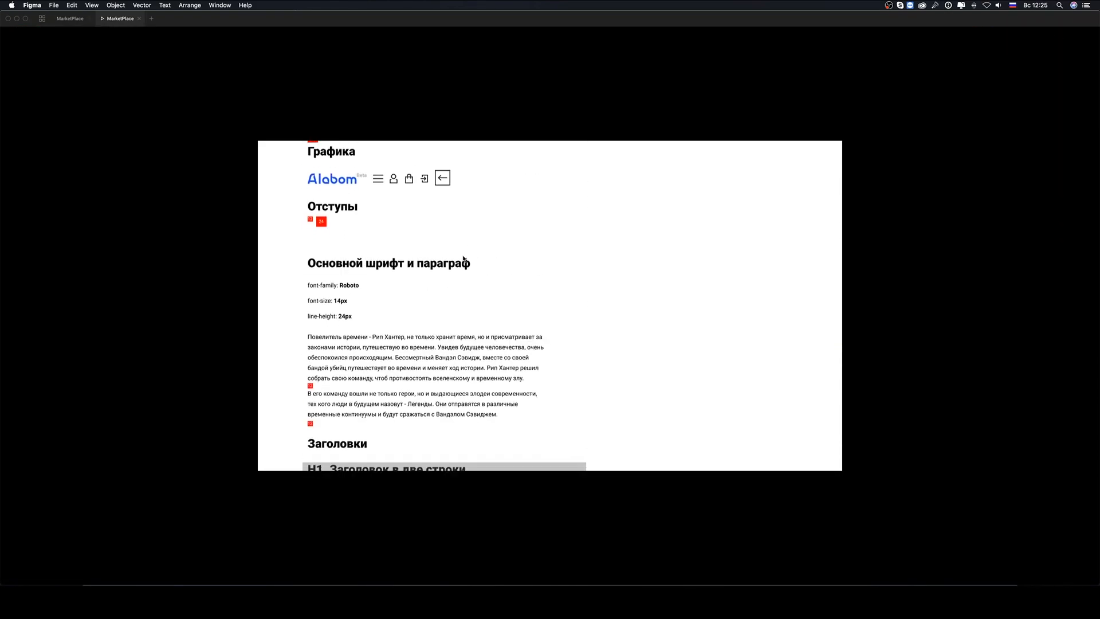
scroll(463, 259, down, 4)
- Try to shift all the heading and paragraph blocks under the "Заголовок + текст" title further down
click(70, 18)
scroll(604, 397, down, 8)
drag(551, 137, 796, 504)
key(shift+Down)
key(shift+Down)
key(shift+Down)
key(shift+Down)
key(shift+Down)
key(shift+Down)
key(shift+Down)
key(shift+Down)
key(shift+Down)
key(shift+Down)
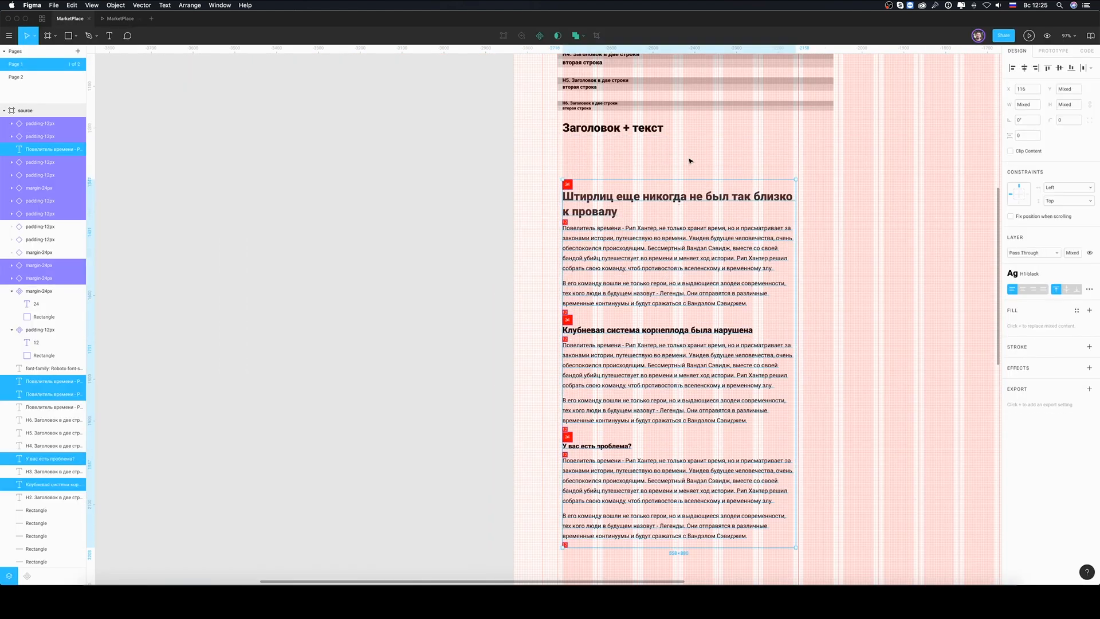
scroll(690, 162, down, 2)
click(625, 165)
scroll(625, 164, up, 5)
key(super+z)
- Select the "Заголовки" section with everything below it, and review the heading-plus-text spacing examples in the prototype preview
drag(562, 196, 810, 579)
scroll(624, 309, up, 2)
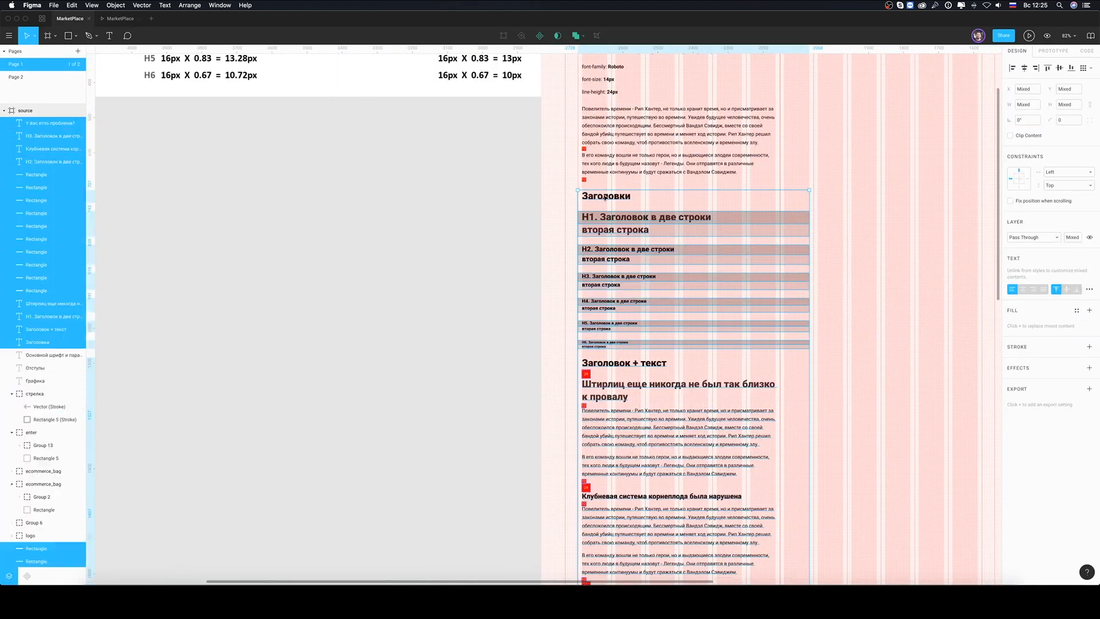
click(119, 18)
scroll(461, 296, down, 6)
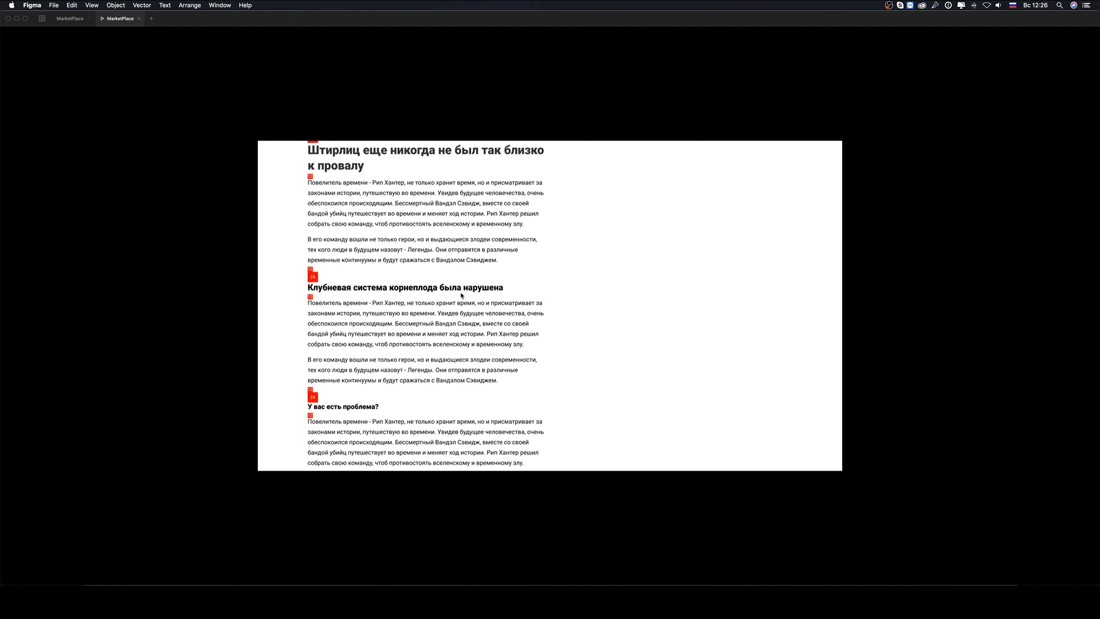
scroll(461, 296, down, 3)
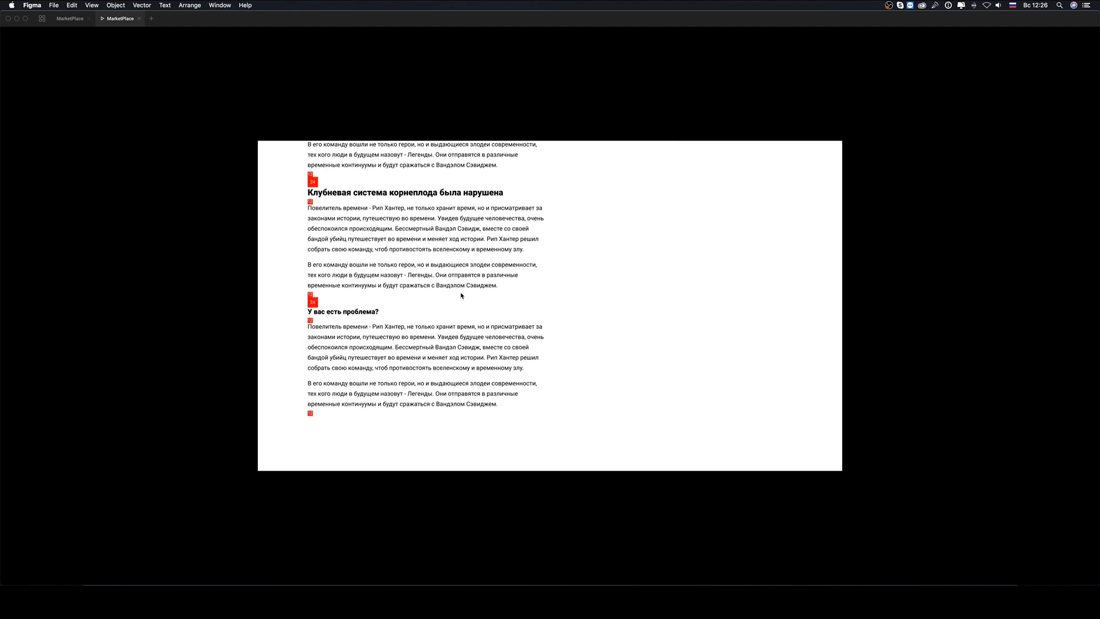
scroll(461, 296, down, 1)
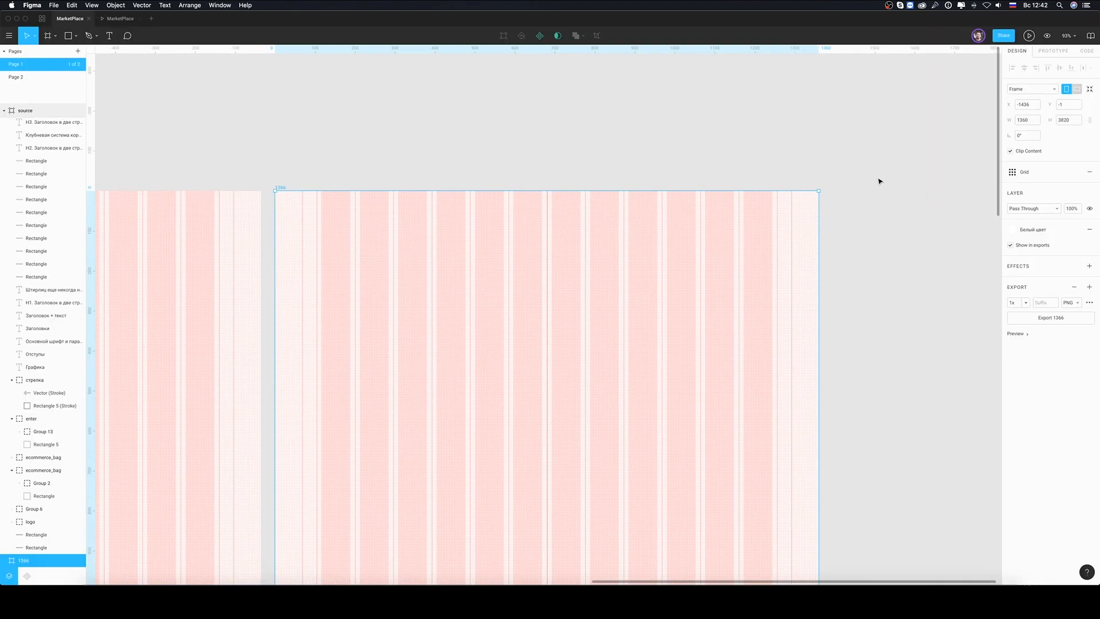
- Detach the Grid style from the 1366 frame so its individual layout grids are listed
scroll(879, 179, left, 3)
click(1019, 174)
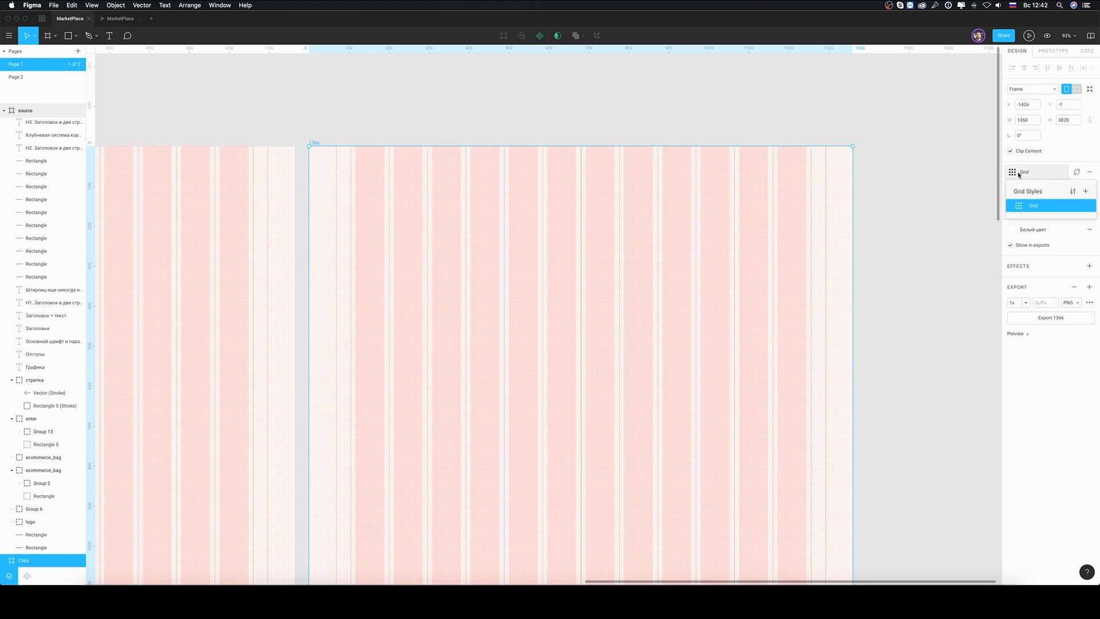
click(1078, 172)
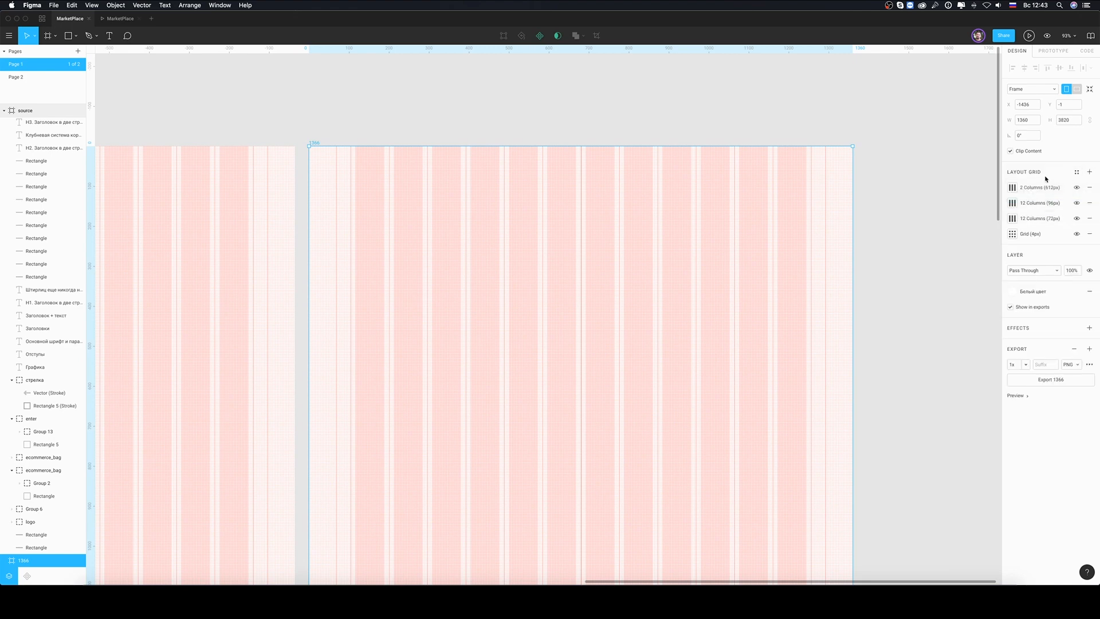
- Examine the settings of the 1366 frame's two-column grid and toggle its visibility off and on to compare
click(1013, 188)
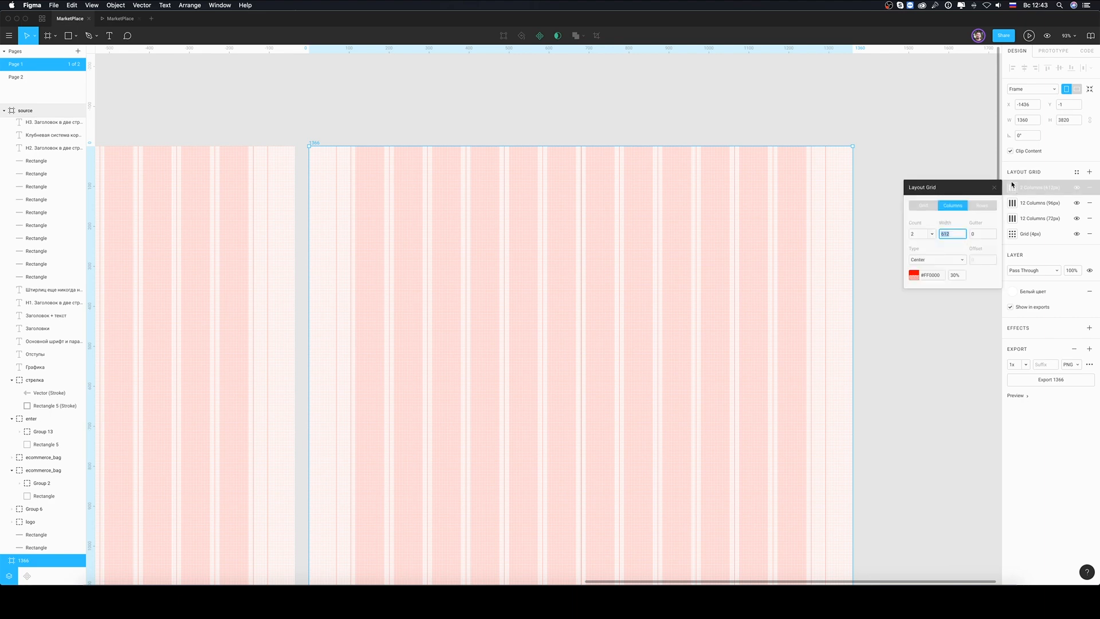
click(1012, 186)
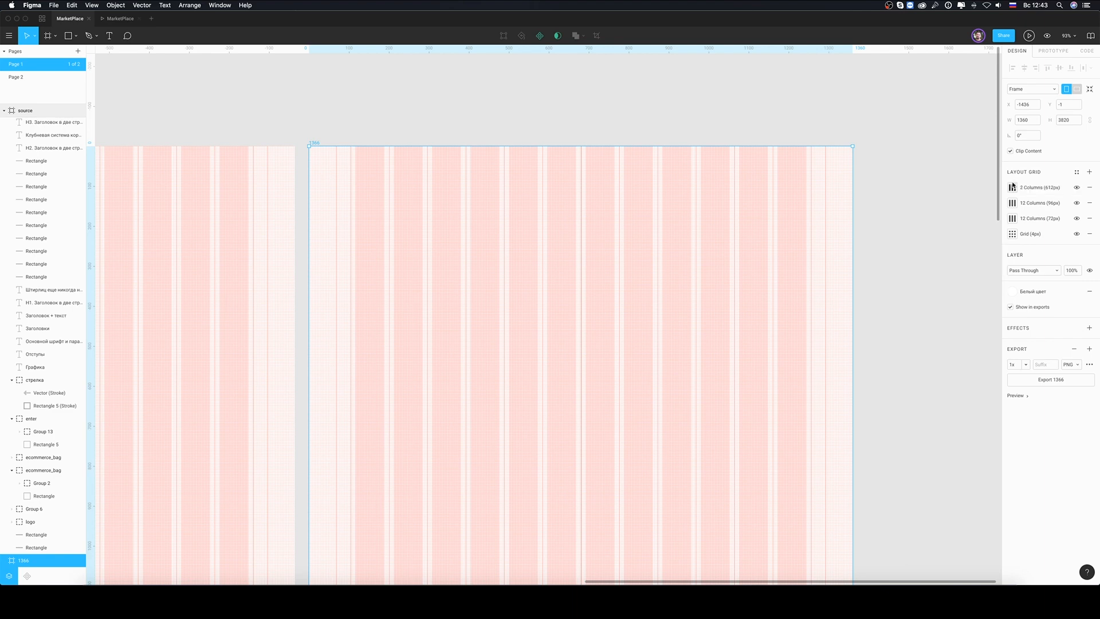
click(1076, 189)
click(1076, 188)
click(1076, 188)
click(1077, 189)
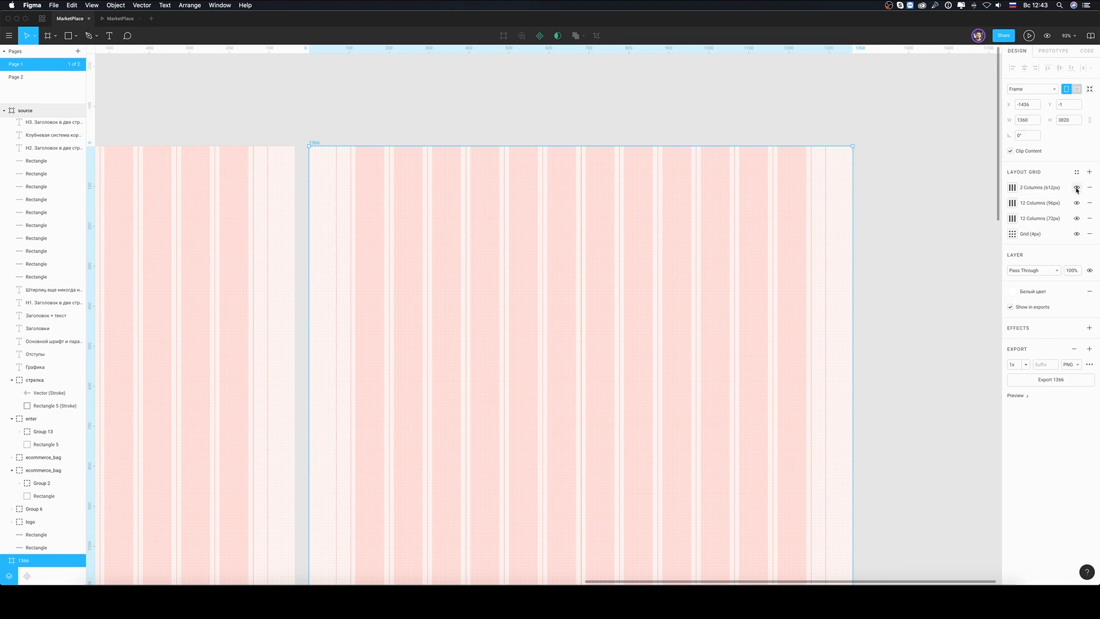
- Examine the settings of the 12-column, 96 px layout grid and toggle its visibility off and on
click(1012, 204)
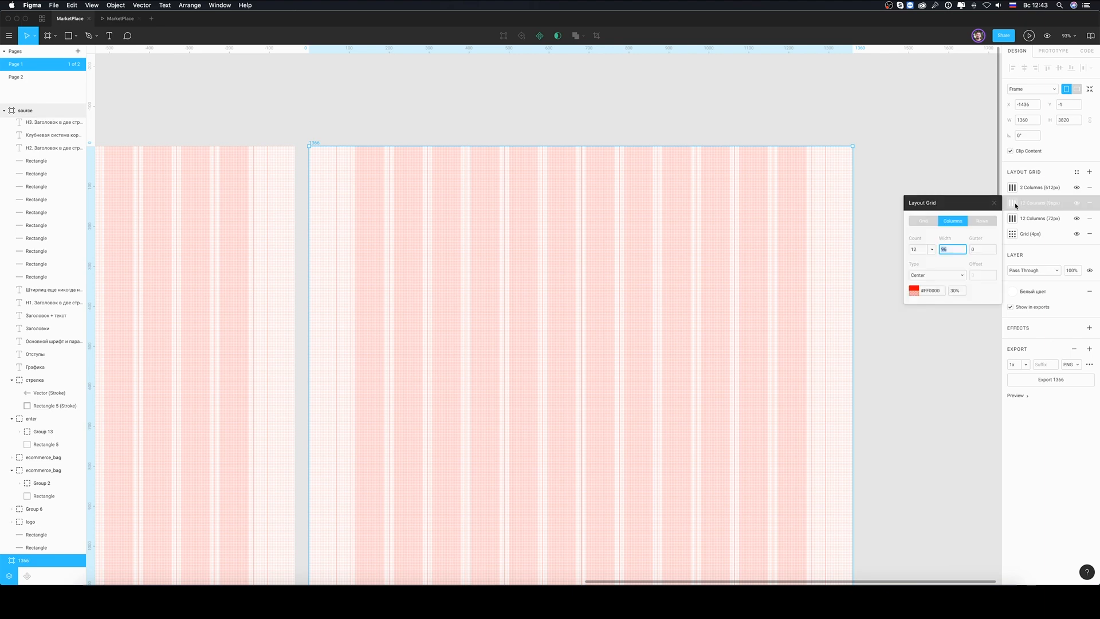
click(1016, 205)
click(1076, 204)
click(1076, 204)
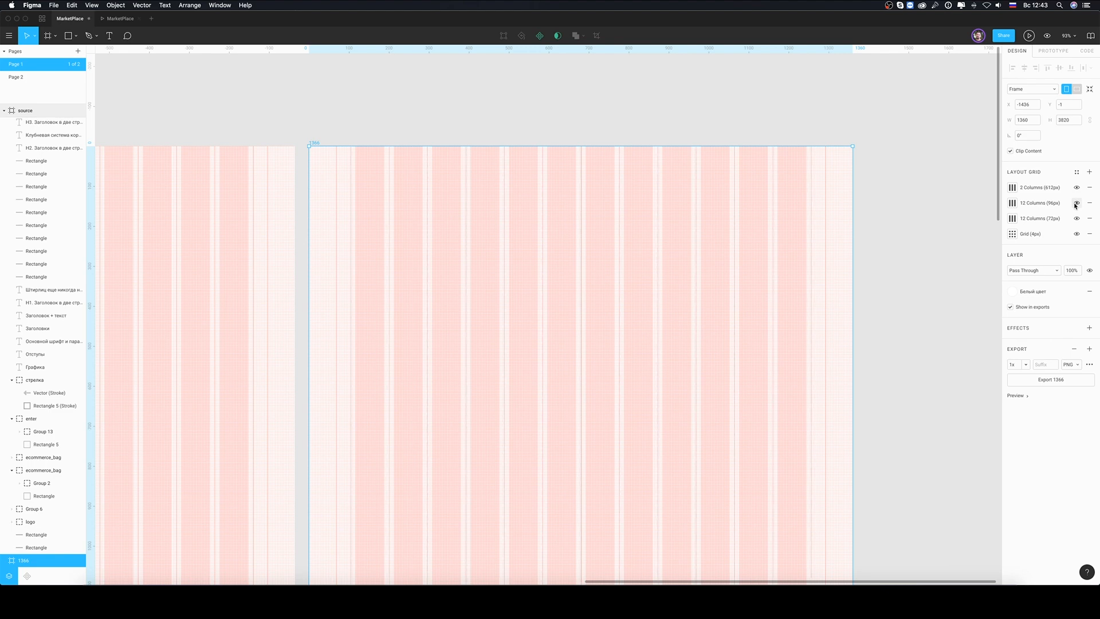
click(1076, 204)
click(1076, 204)
- Examine the settings of the 12-column, 72 px layout grid, and toggle its visibility and that of the 4 px grid off and on
click(1011, 219)
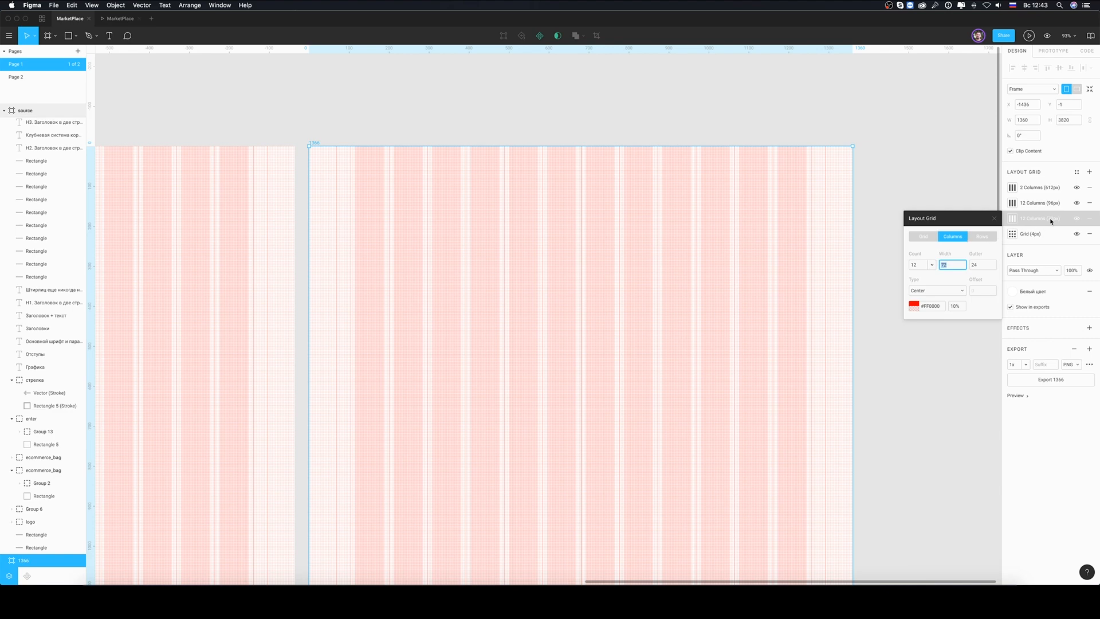
click(994, 220)
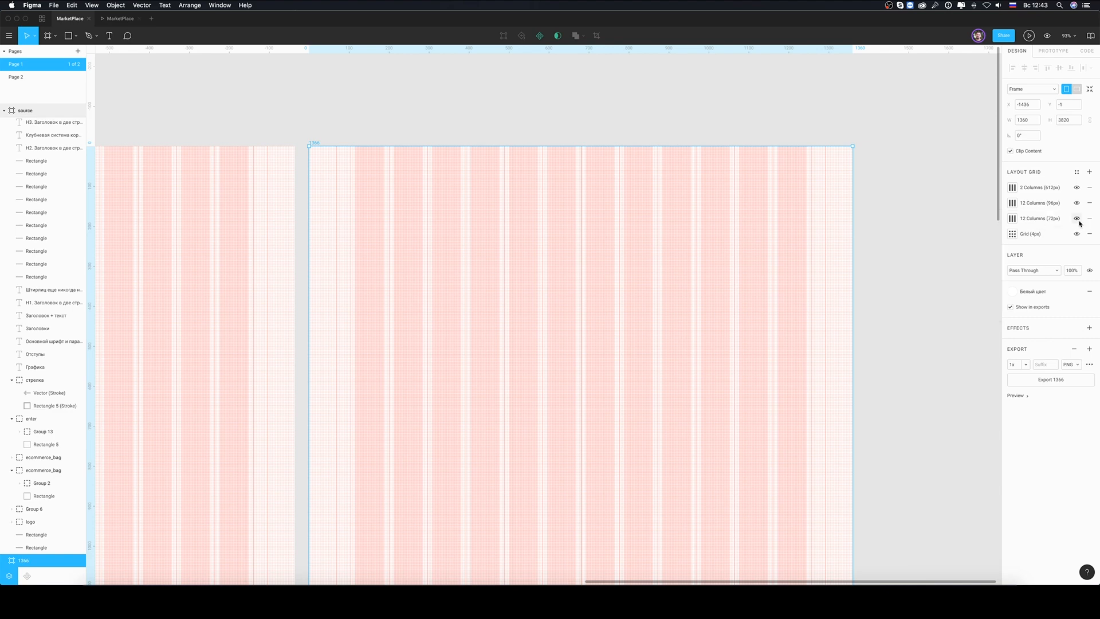
click(1076, 218)
click(1076, 219)
click(1077, 219)
click(1077, 219)
click(1076, 234)
click(1076, 234)
- Draw a 1224 × 64 rectangle across the top of the 1366 frame at X 68, Y 0
click(69, 36)
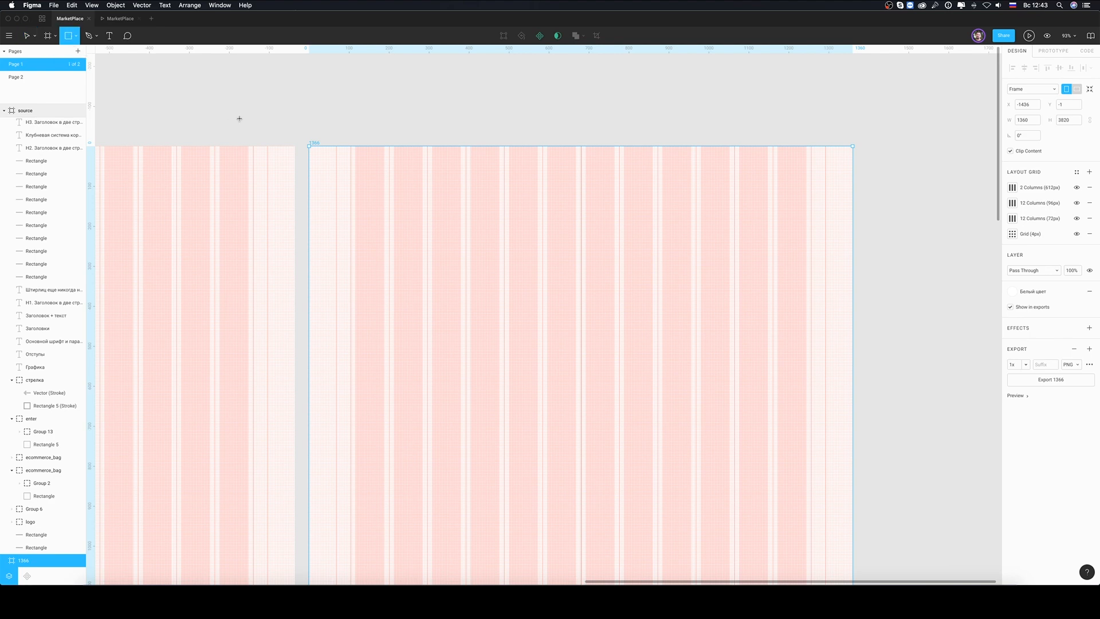
drag(336, 146, 826, 173)
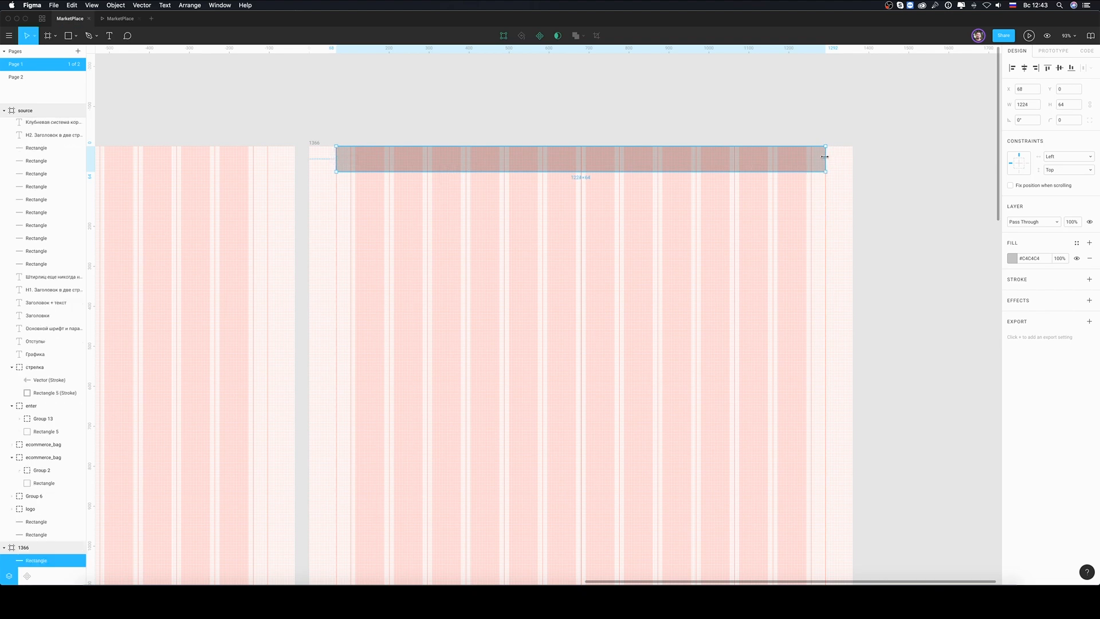
- Place resized copies below the rectangle: a narrow block at X 68, a 1152 × 64 bar at X 104 and a 1128 × 64 bar at X 116
alt+drag(567, 165, 568, 210)
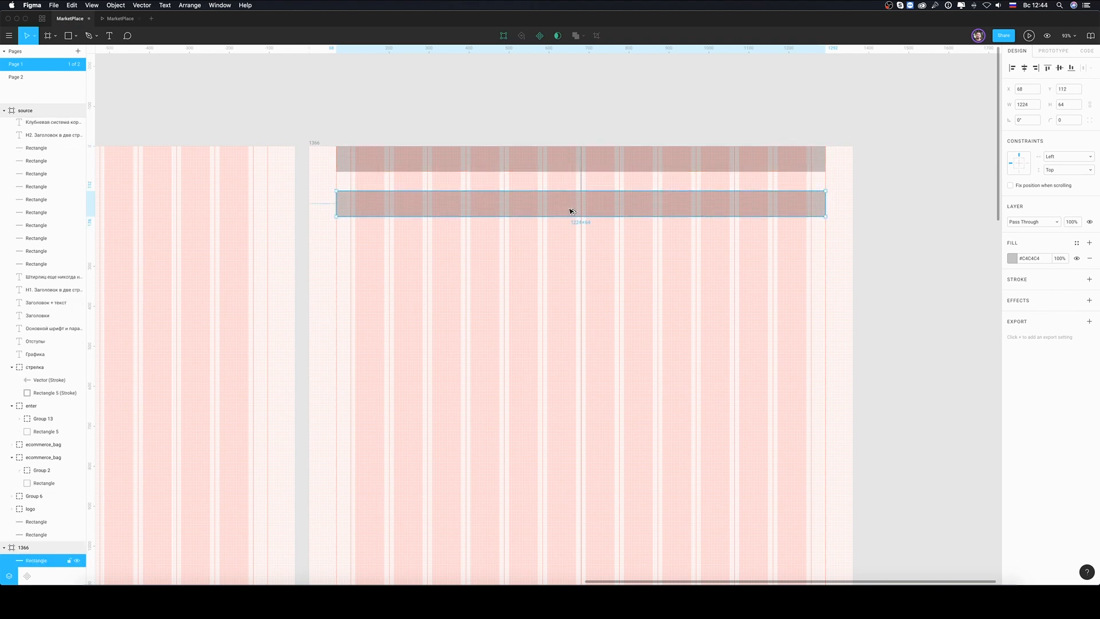
drag(826, 203, 812, 267)
click(378, 199)
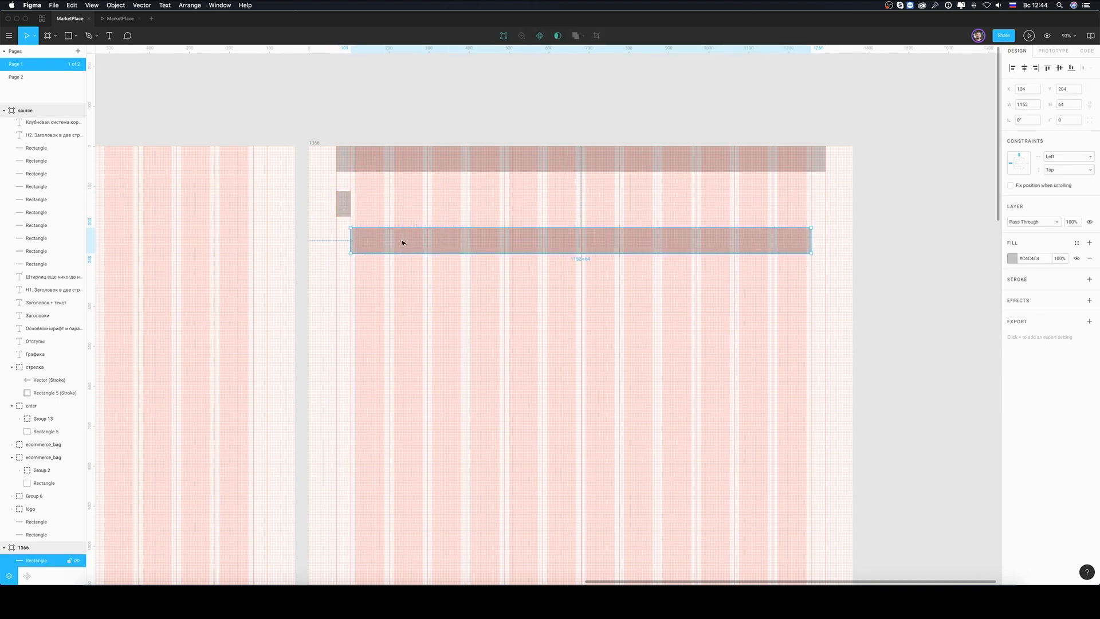
alt+drag(403, 243, 357, 277)
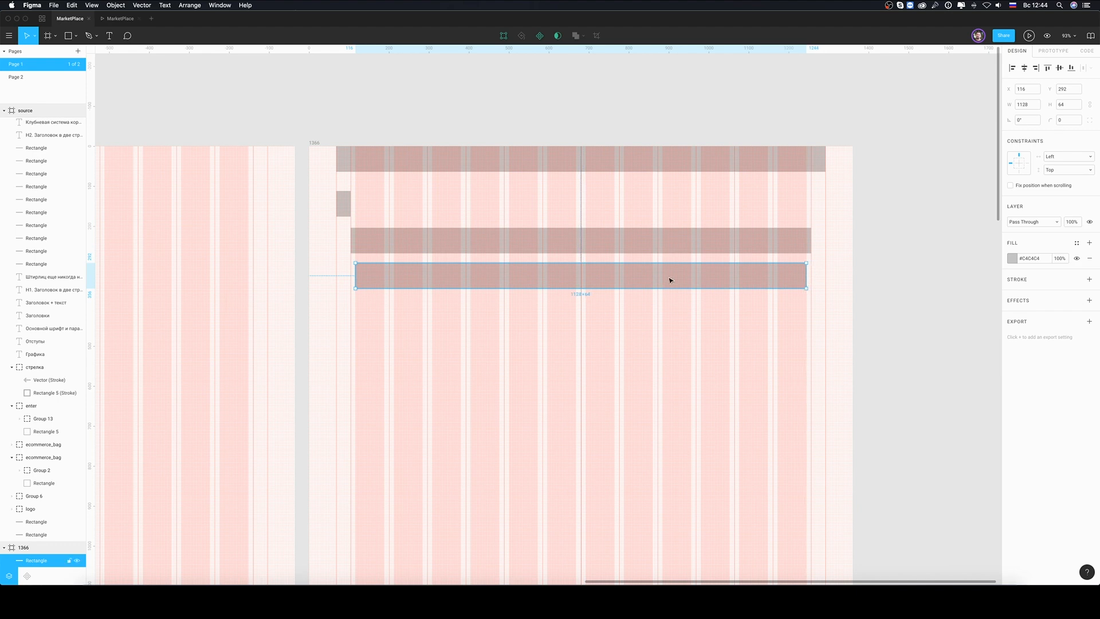
drag(669, 280, 665, 308)
- Copy the 1152 px wide bar up to Y 112 and narrow it to a 24 × 64 block over the first column gutter
alt+drag(439, 243, 439, 206)
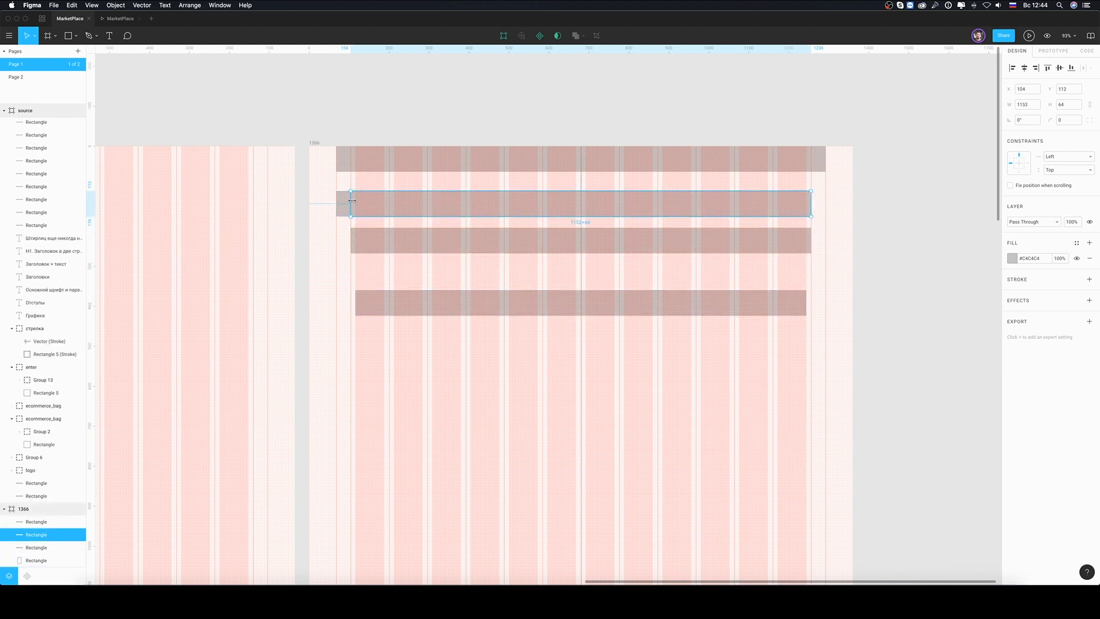
drag(352, 200, 384, 200)
drag(811, 203, 395, 204)
- Copy the 24 px spacer from the source frame into the 1366 frame, directly above the first column gutter block
scroll(418, 204, left, 5)
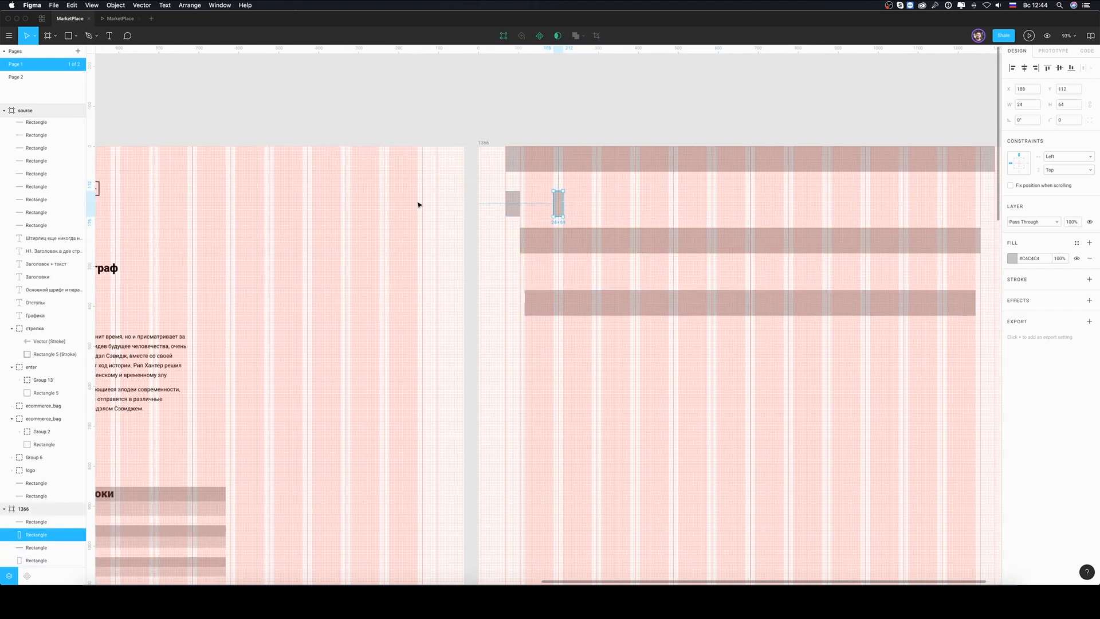
scroll(418, 205, left, 10)
alt+drag(349, 152, 937, 185)
click(954, 199)
scroll(953, 198, right, 4)
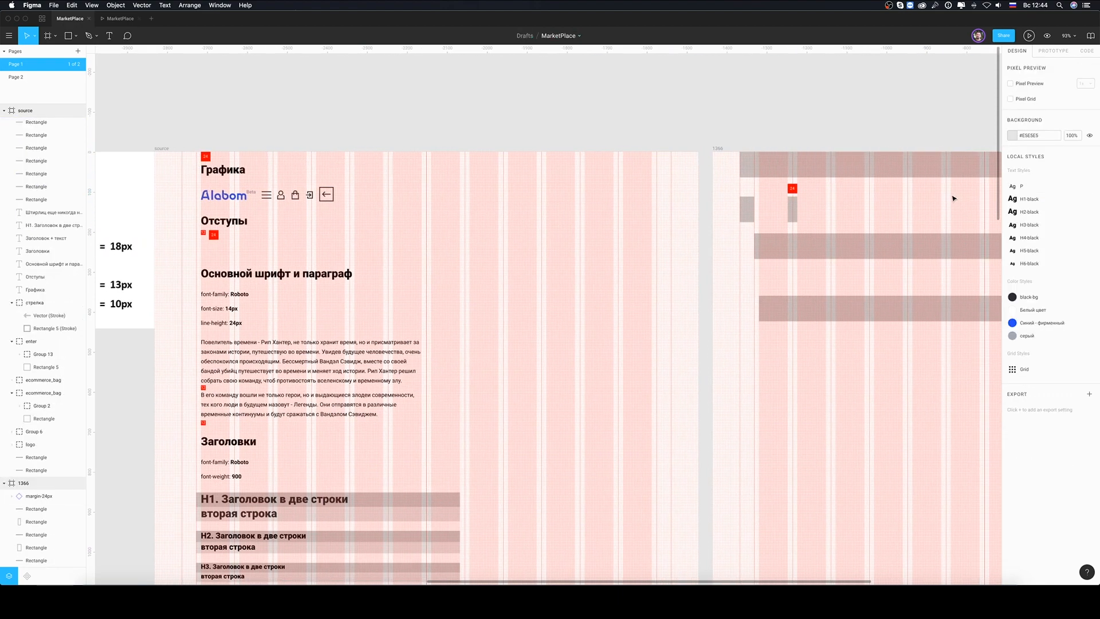
- Copy the 12 px spacer from the source frame to X 104 in the 1366 frame and top-align it with the 24 px spacer
scroll(953, 198, up, 5)
scroll(617, 197, right, 3)
scroll(720, 212, down, 7)
click(200, 235)
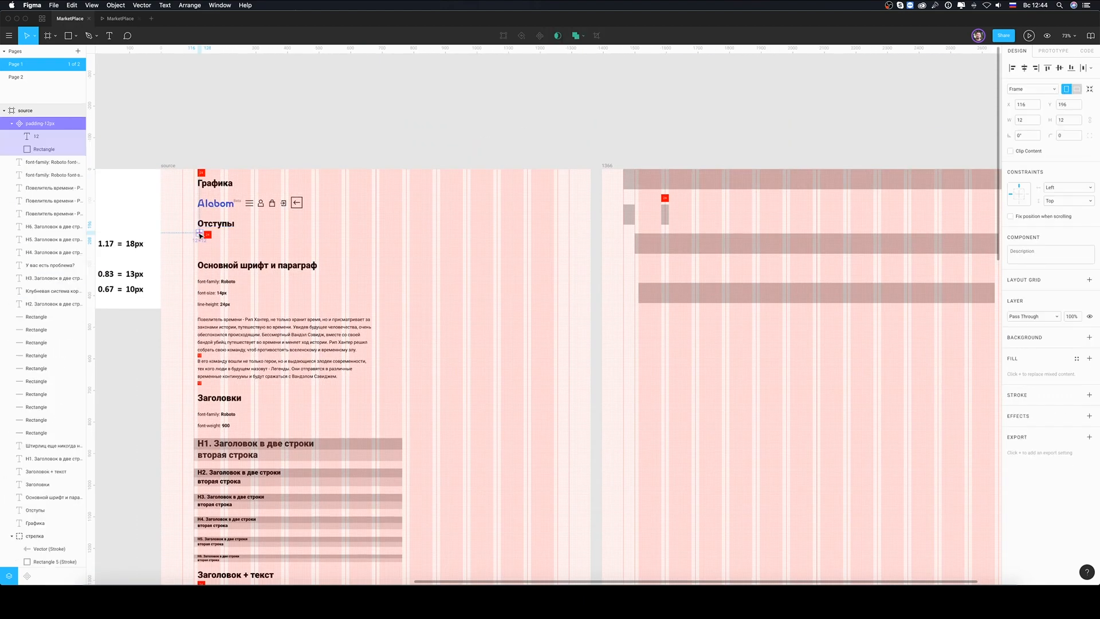
alt+drag(200, 235, 637, 200)
scroll(718, 198, up, 6)
shift+click(540, 197)
click(1048, 68)
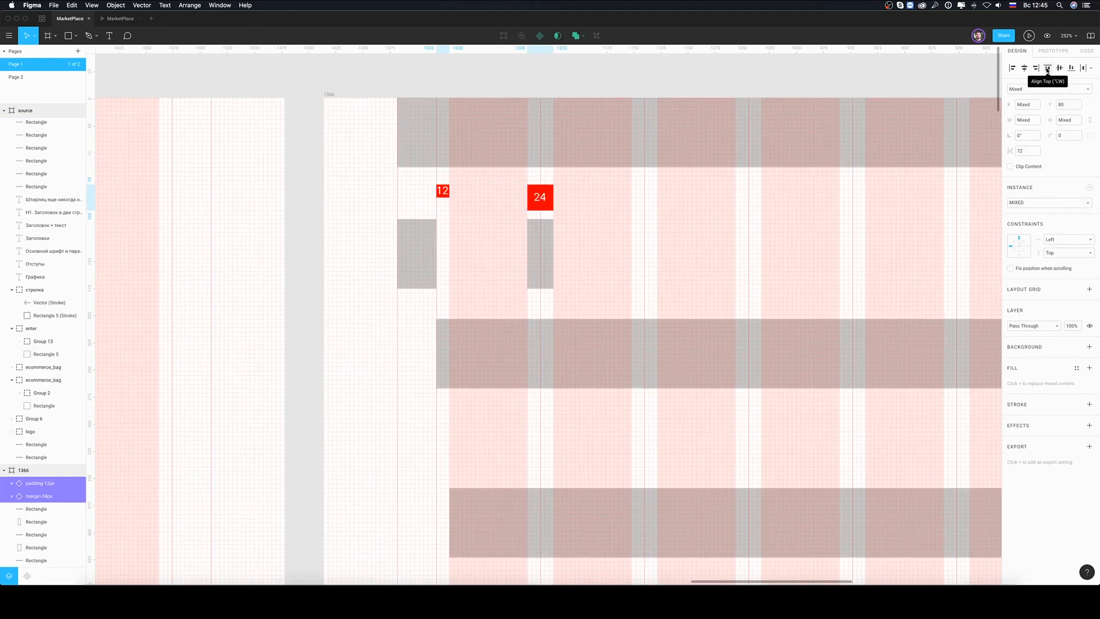
key(Escape)
- Delete the sample rectangles below the spacers in the 1366 frame, keeping the top bar
scroll(651, 238, down, 10)
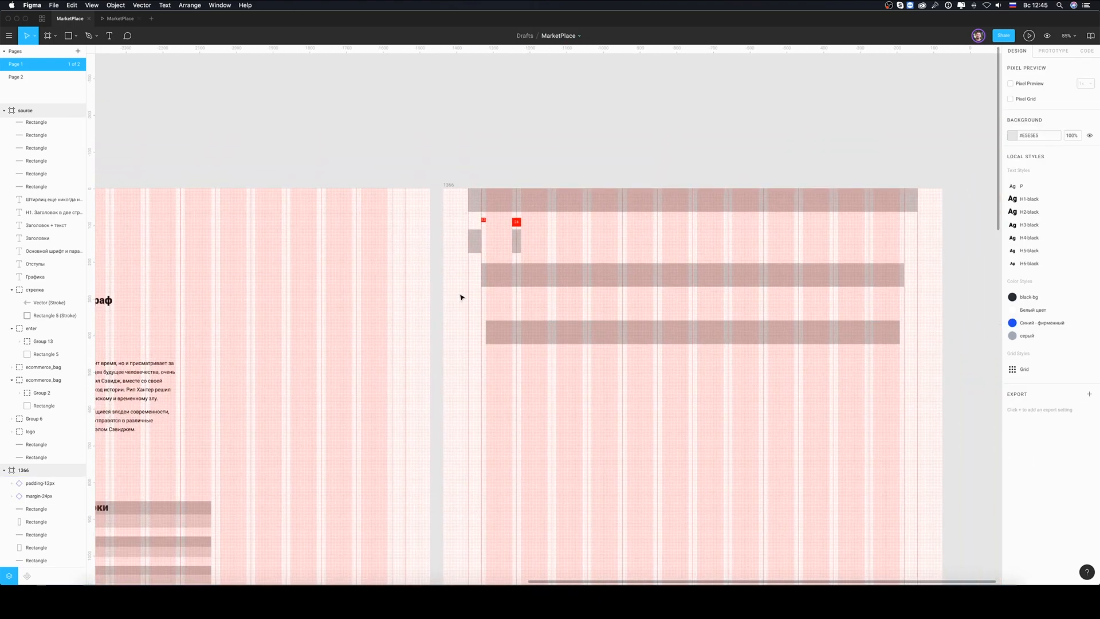
drag(462, 229, 913, 369)
key(Delete)
- Set the top rectangle's constraints to Scale horizontally and Top vertically, and stretch it to the frame's full 1360 px width from X 0
click(560, 204)
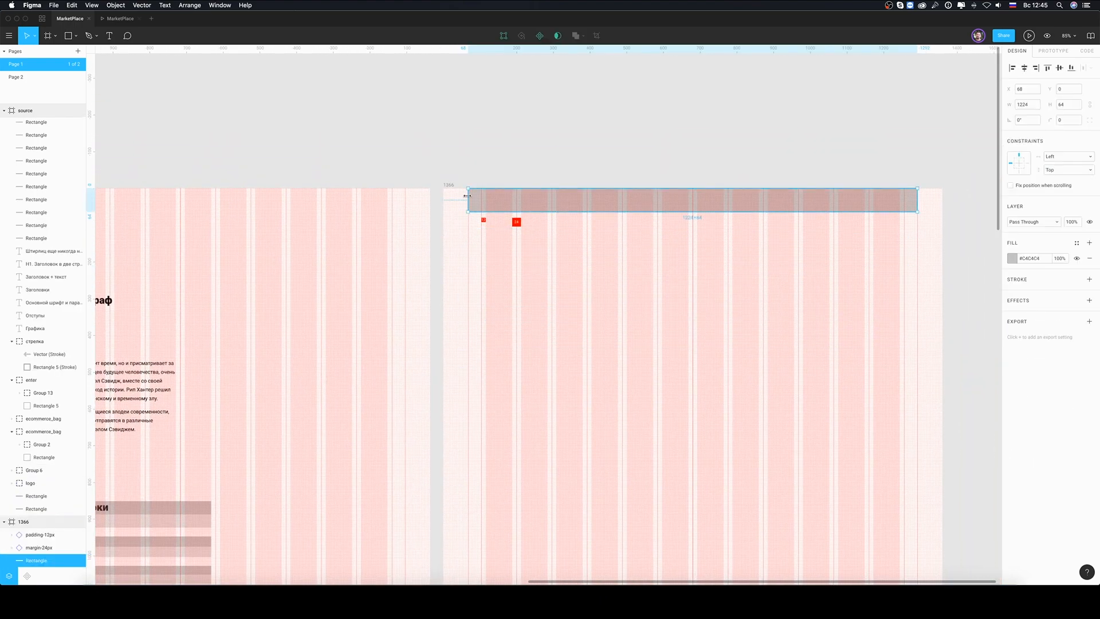
click(1050, 170)
click(1054, 209)
click(1054, 170)
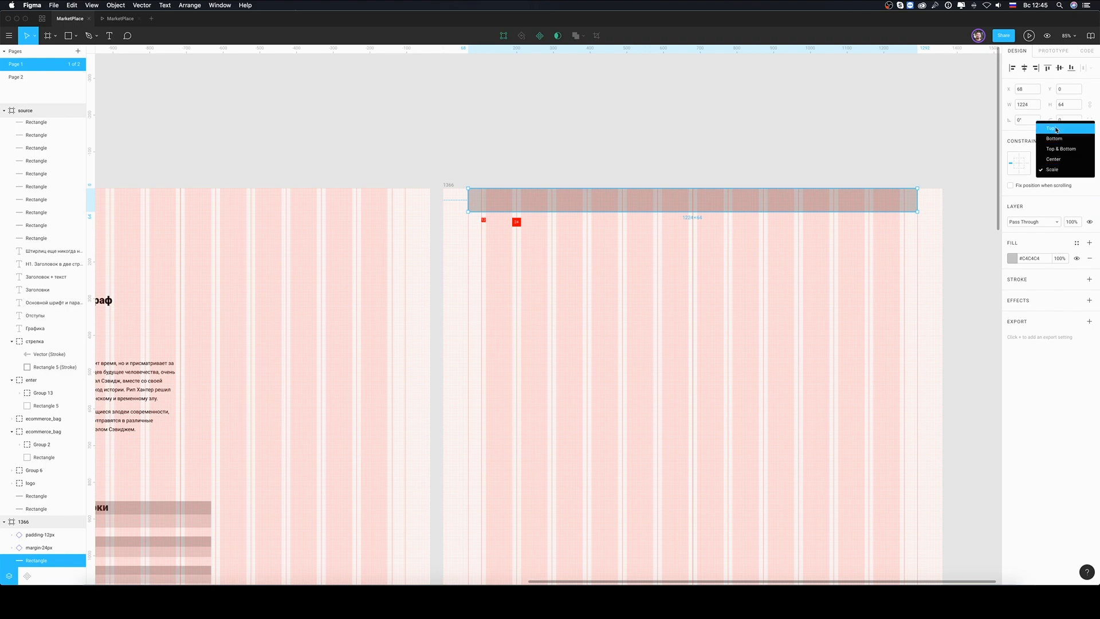
click(1054, 128)
click(1059, 157)
click(1063, 197)
drag(917, 200, 940, 200)
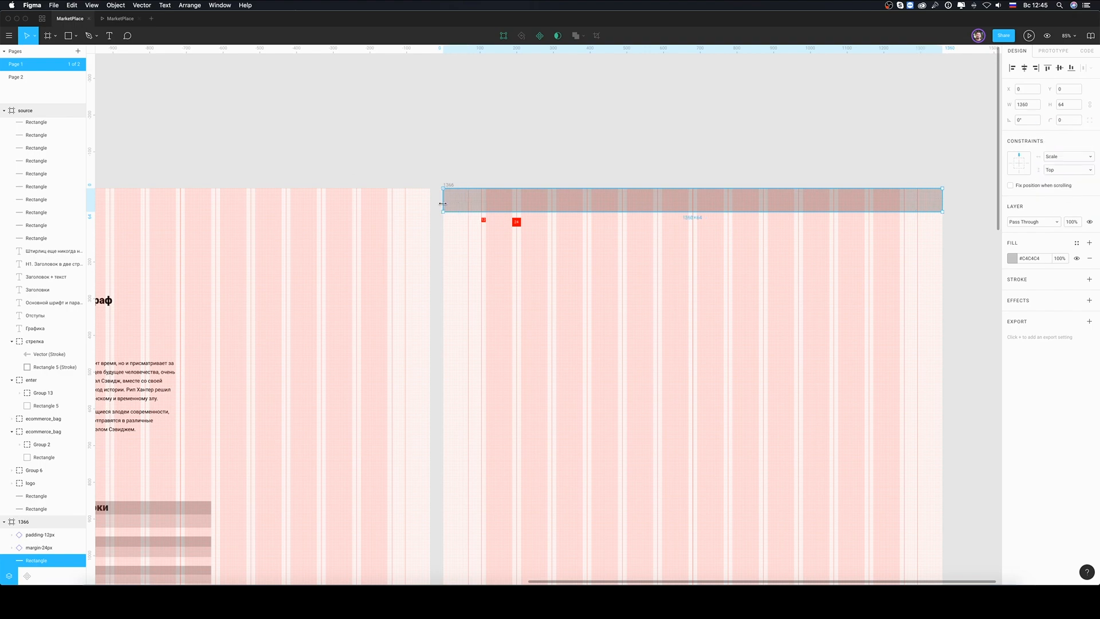
- Reduce the height of the top bar in the 1366 frame to 60 px
scroll(613, 260, up, 5)
scroll(611, 252, up, 3)
drag(608, 230, 658, 226)
scroll(663, 260, down, 5)
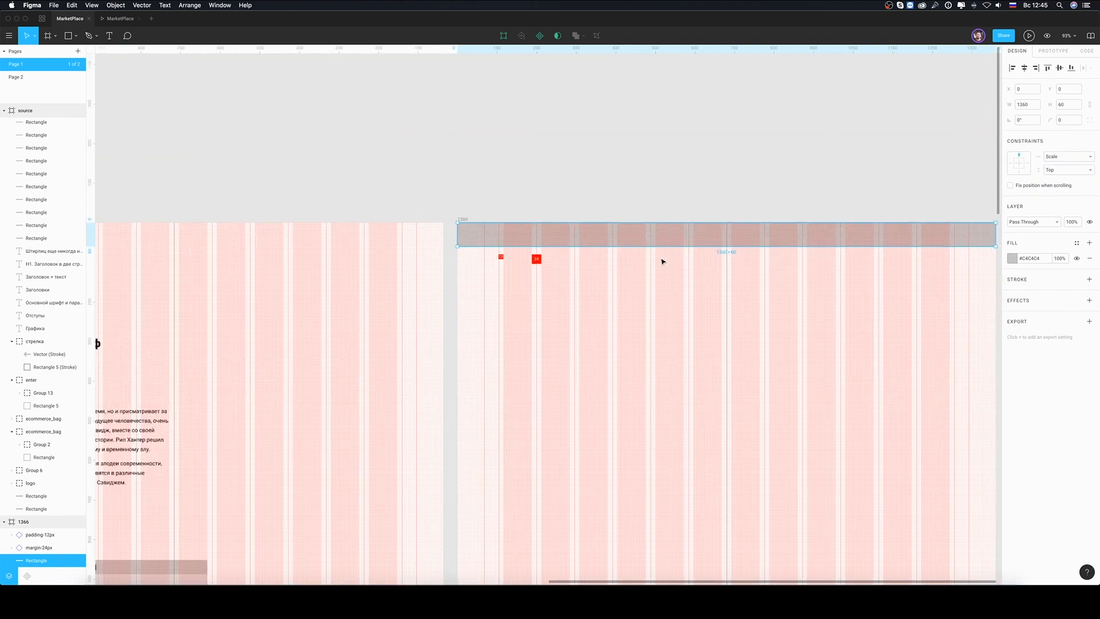
- Convert the logo group in the source frame into a component and place an instance at X 116, Y 16 in the 1366 top bar
scroll(662, 261, down, 2)
scroll(447, 242, left, 5)
click(275, 269)
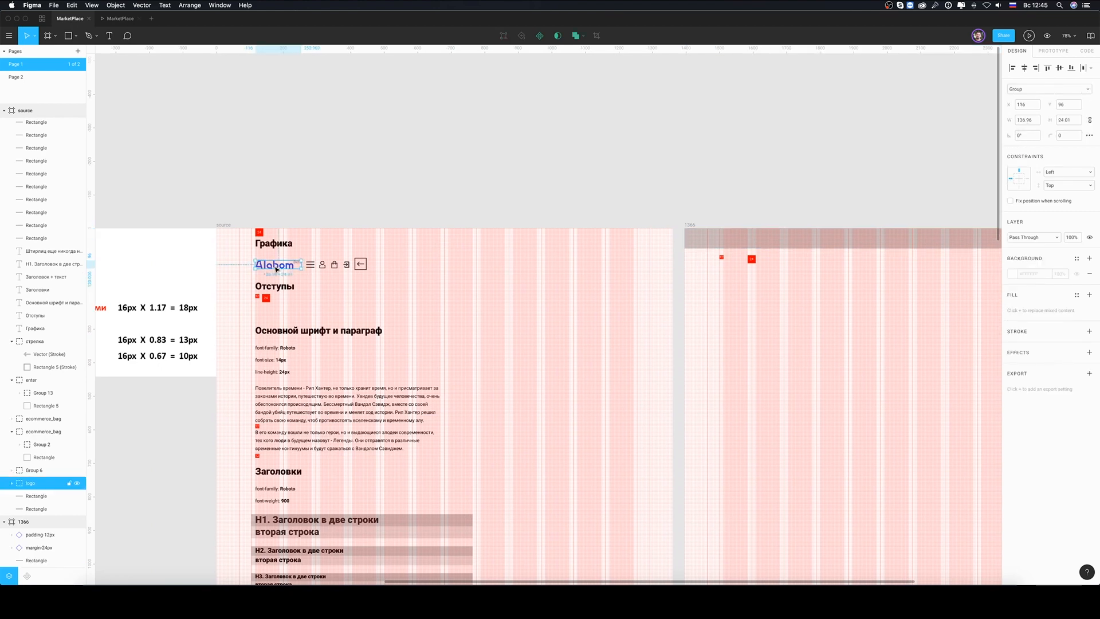
click(539, 41)
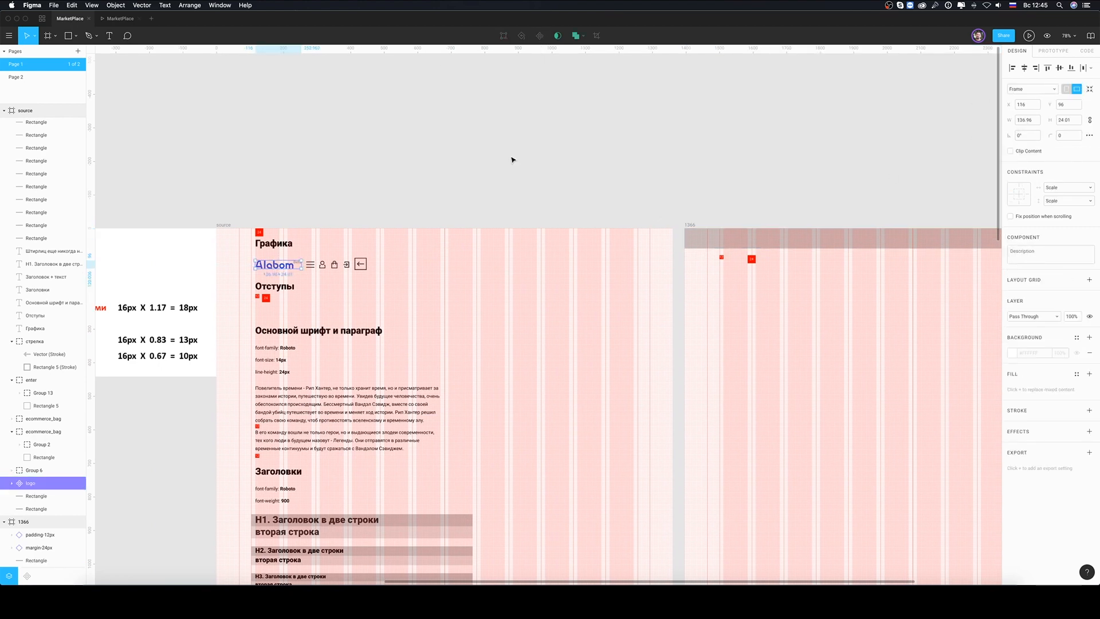
drag(280, 266, 748, 240)
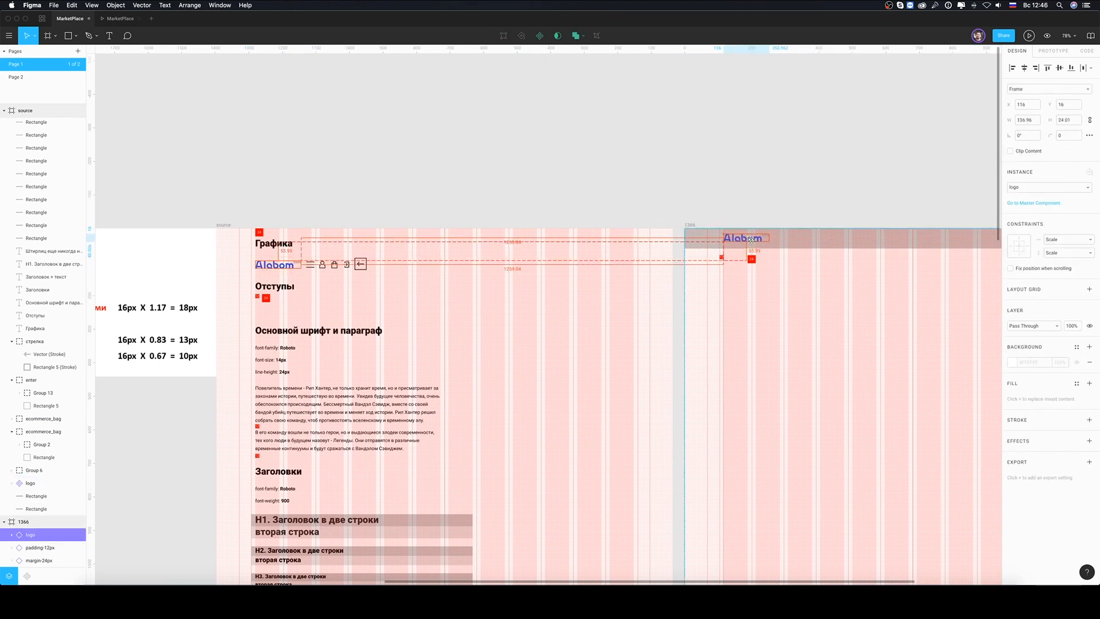
- Set the height of the logo instance in the 1366 top bar to 24 px
scroll(735, 246, up, 10)
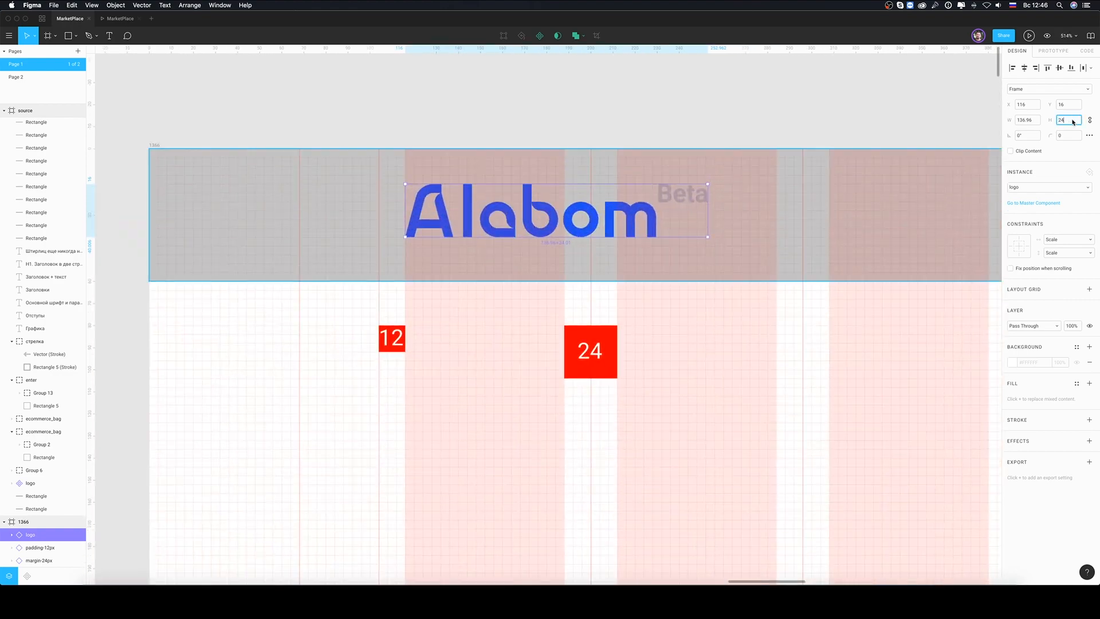
key(Return)
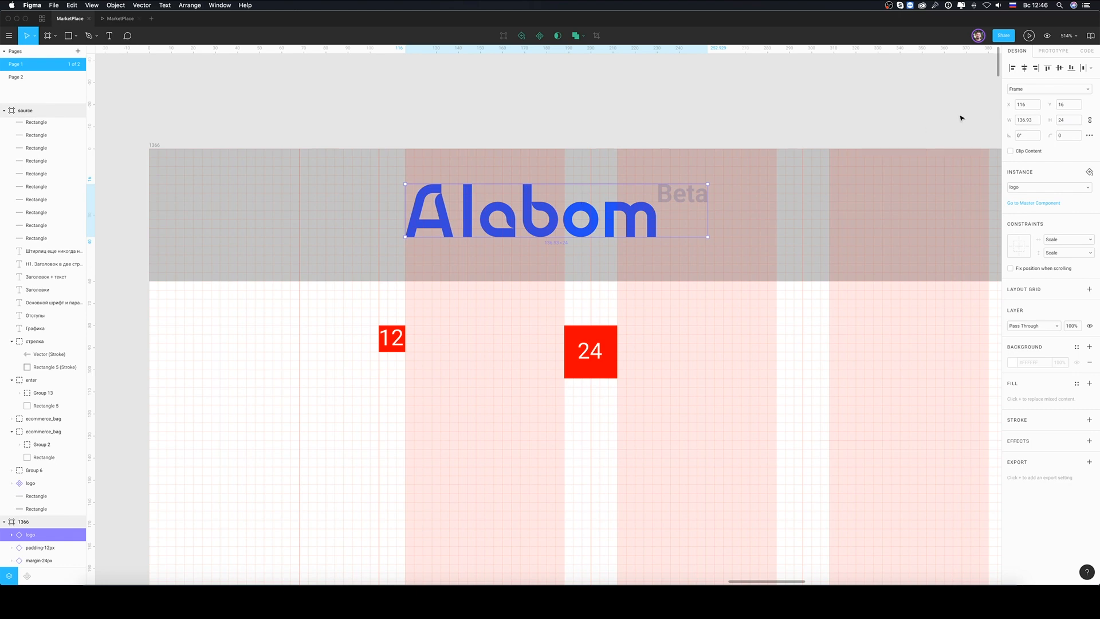
click(735, 345)
- Preview the 1366 frame as a prototype
scroll(728, 340, down, 3)
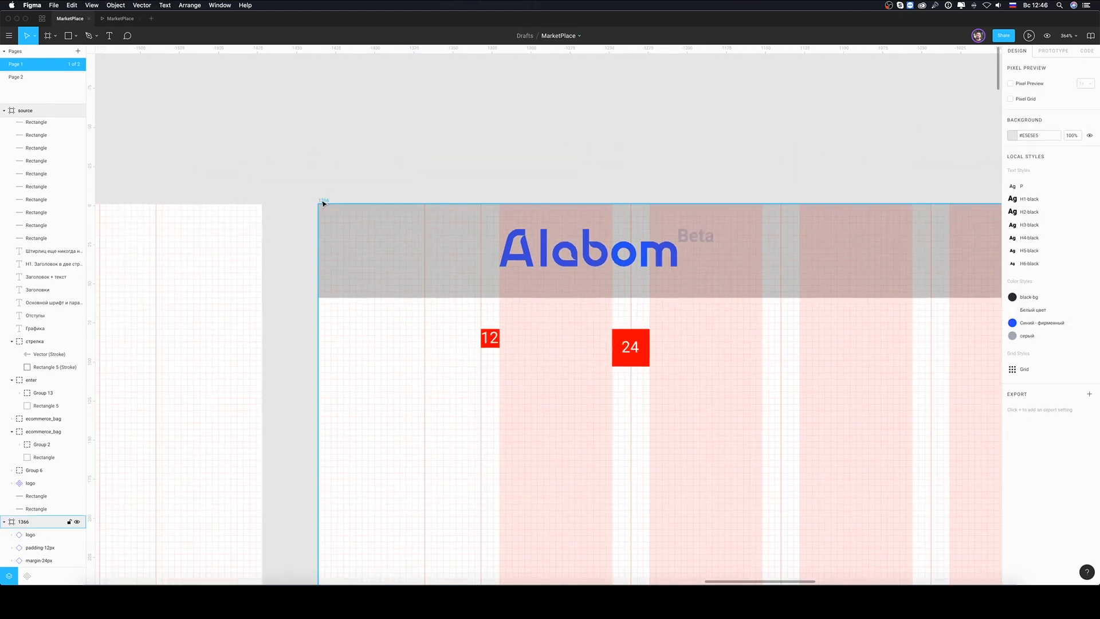
click(324, 200)
click(1028, 36)
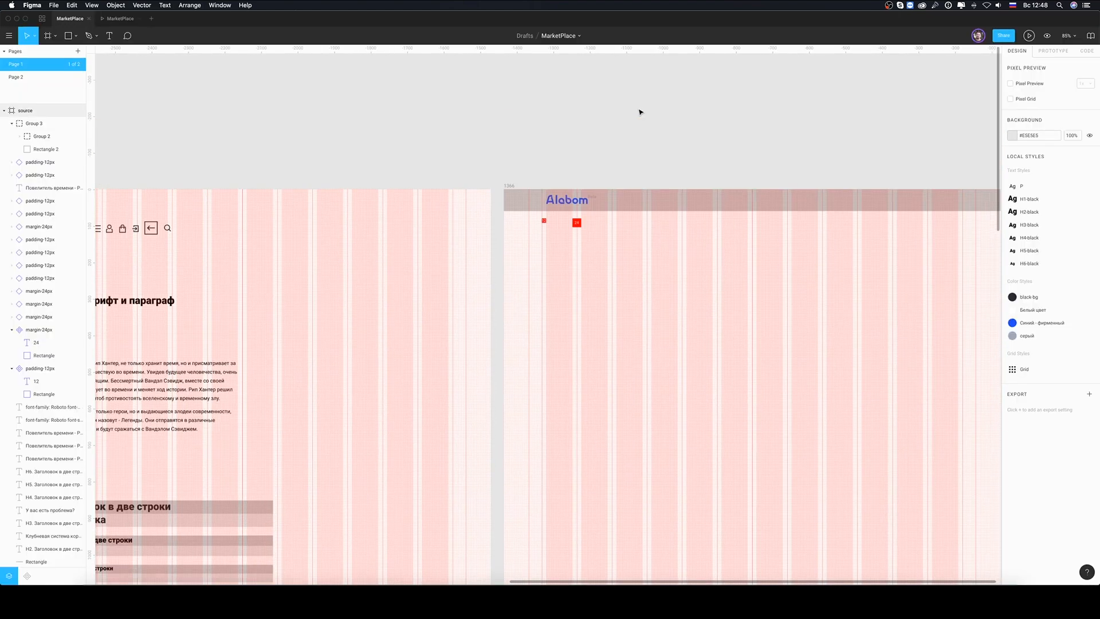
- Draw a white rectangle in the 1366 top bar beside the logo, starting at a column edge, and check it in the prototype preview
scroll(661, 258, up, 3)
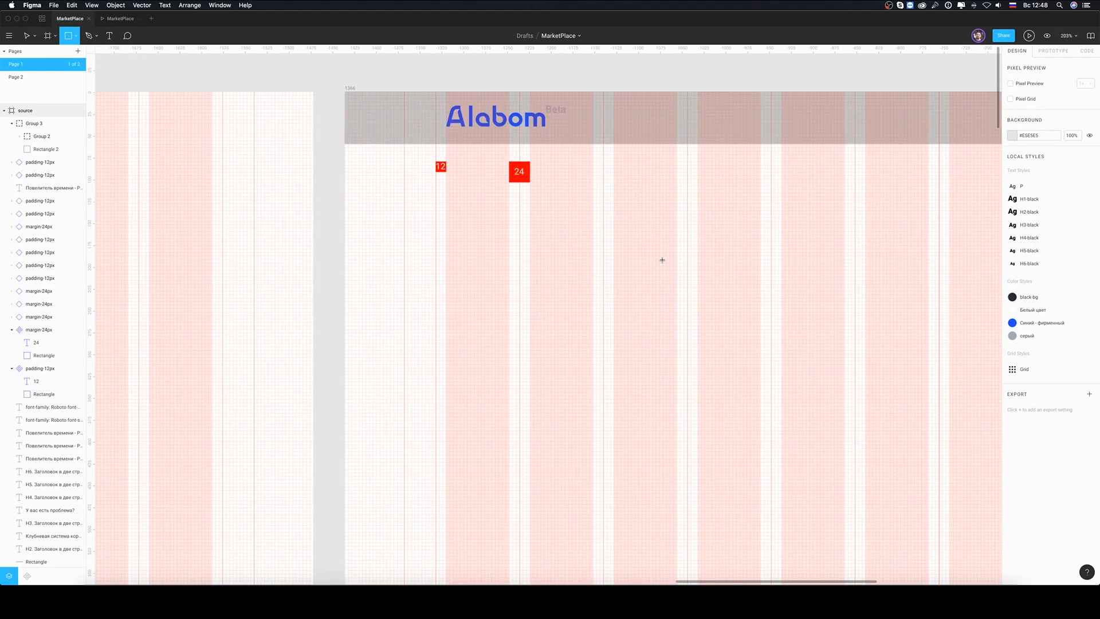
drag(434, 214, 572, 235)
scroll(537, 172, up, 5)
key(Escape)
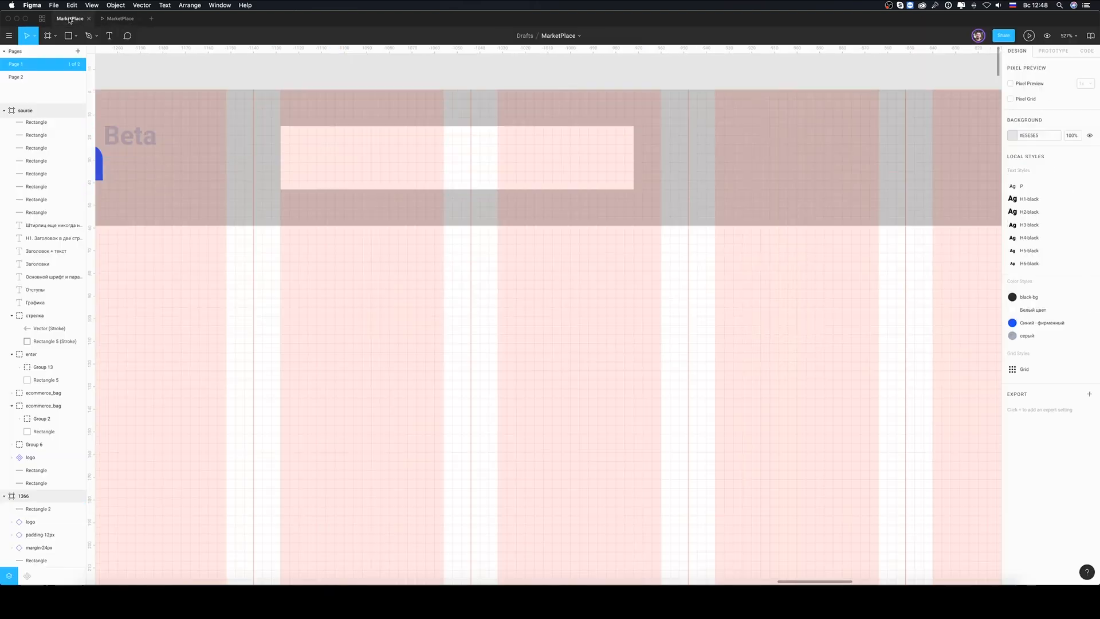
click(120, 18)
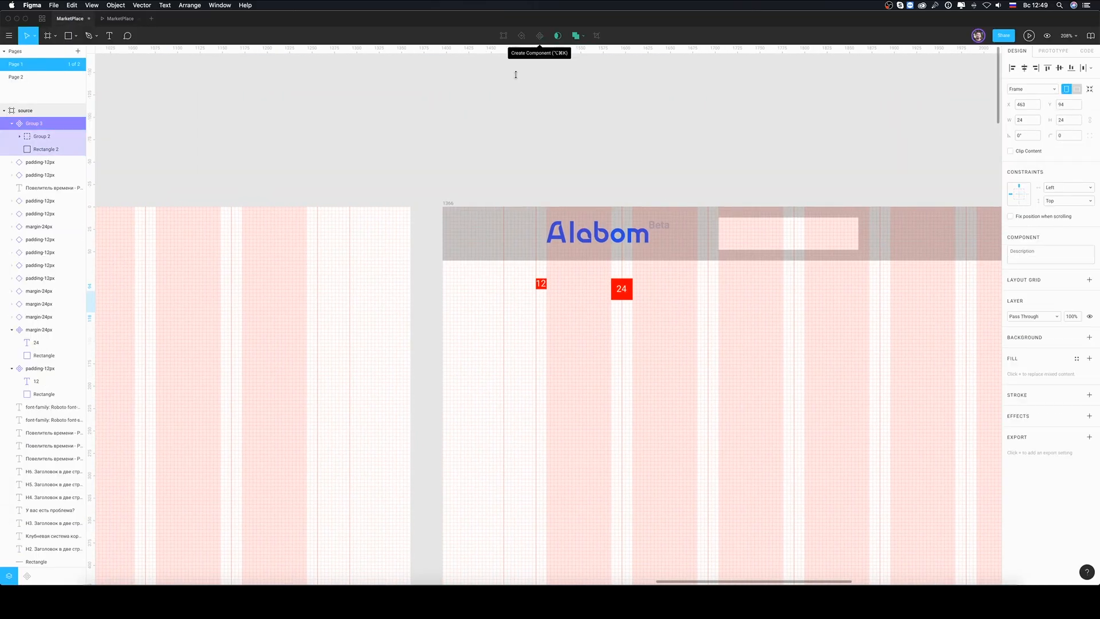
- Rename the search icon component in the source frame as Поиск
key(super+r)
text(pobc)
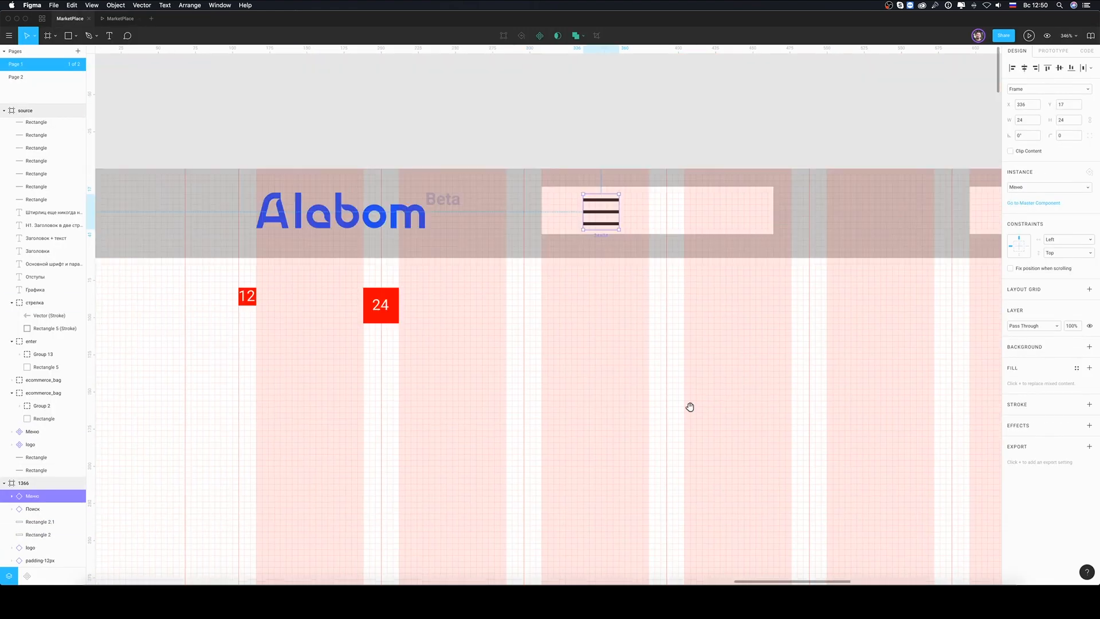
- Give the catalog button rectangle a dark outline instead of its white fill and place the menu icon inside it at X 316, Y 16
scroll(624, 234, up, 5)
click(1089, 264)
click(602, 223)
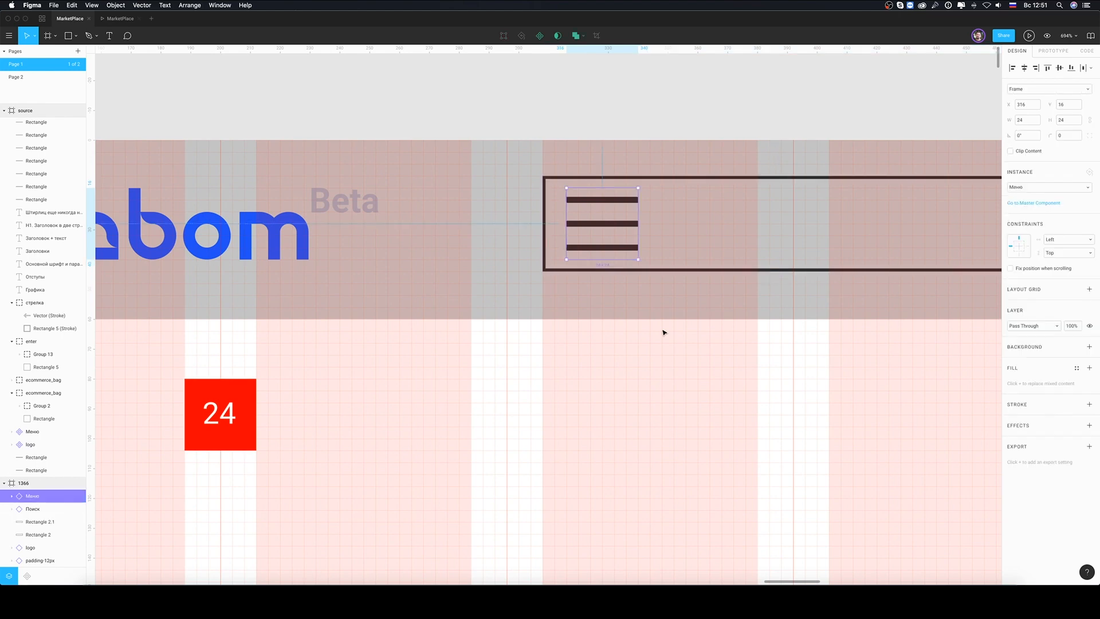
- Add the text label "Весь каталог" below the outlined catalog button
scroll(662, 332, right, 3)
key(t)
click(480, 358)
text(В)
- Save the label's formatting as a text style named Txt and move the label into the catalog button beside the menu icon
click(1085, 262)
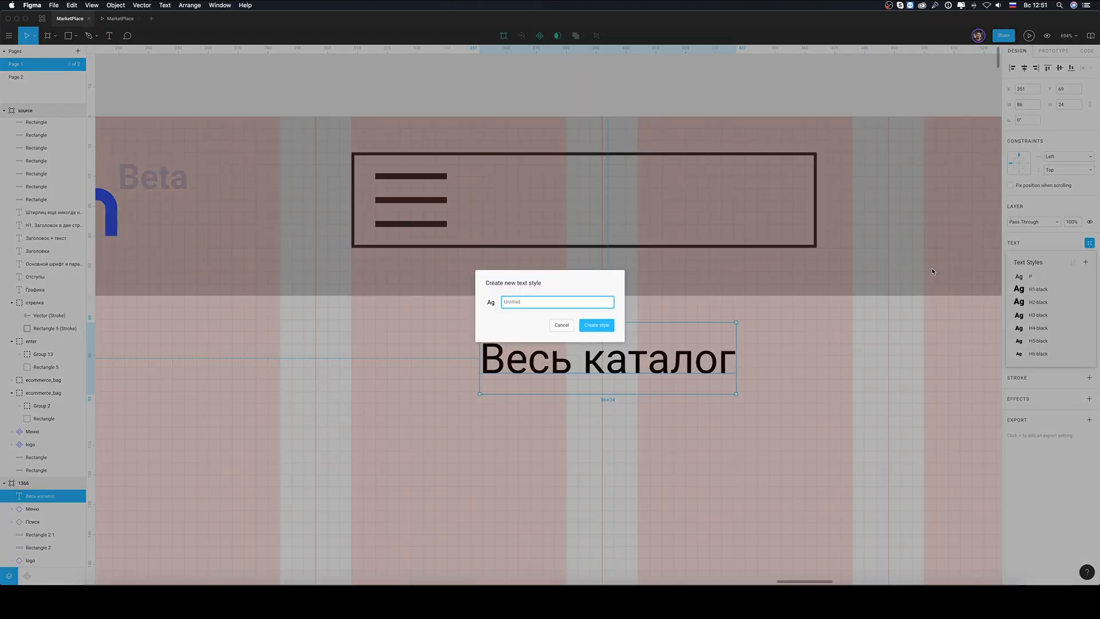
key(super+space)
text(Txt)
key(Return)
click(759, 413)
drag(608, 358, 599, 200)
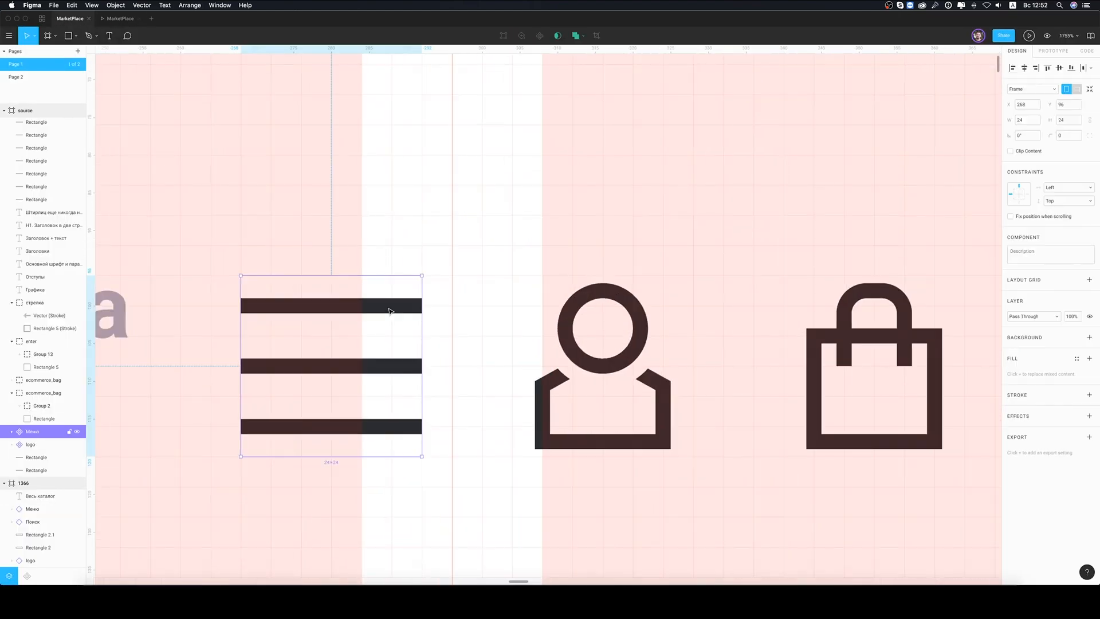
- Resize the three bars of the source menu icon to a 20 × 16 px group inside its 24 px component
click(397, 371)
shift+click(397, 371)
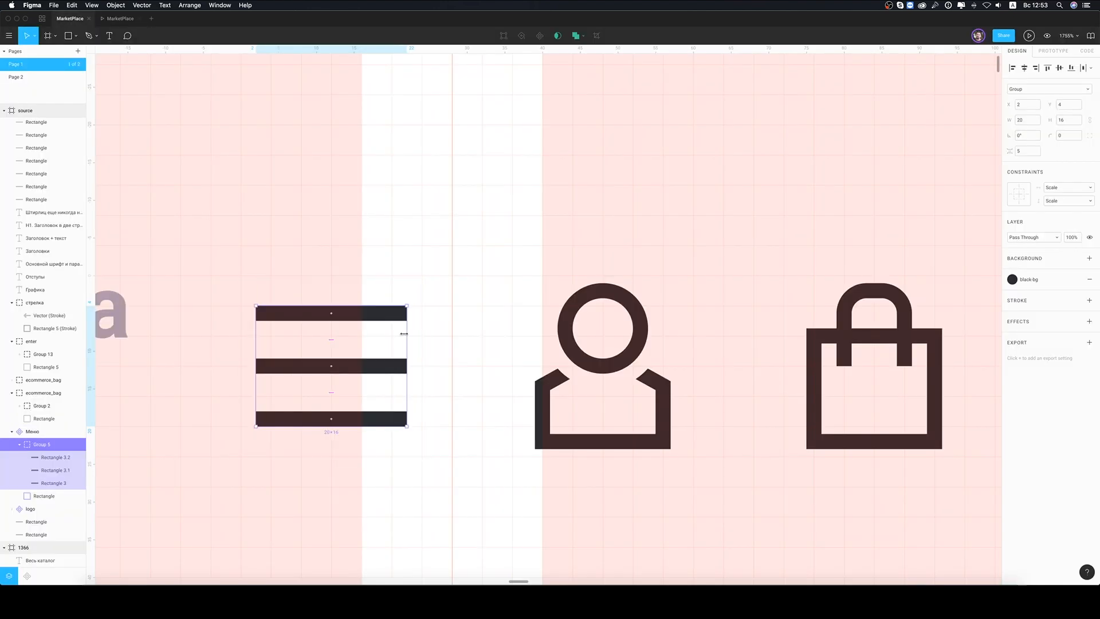
key(Escape)
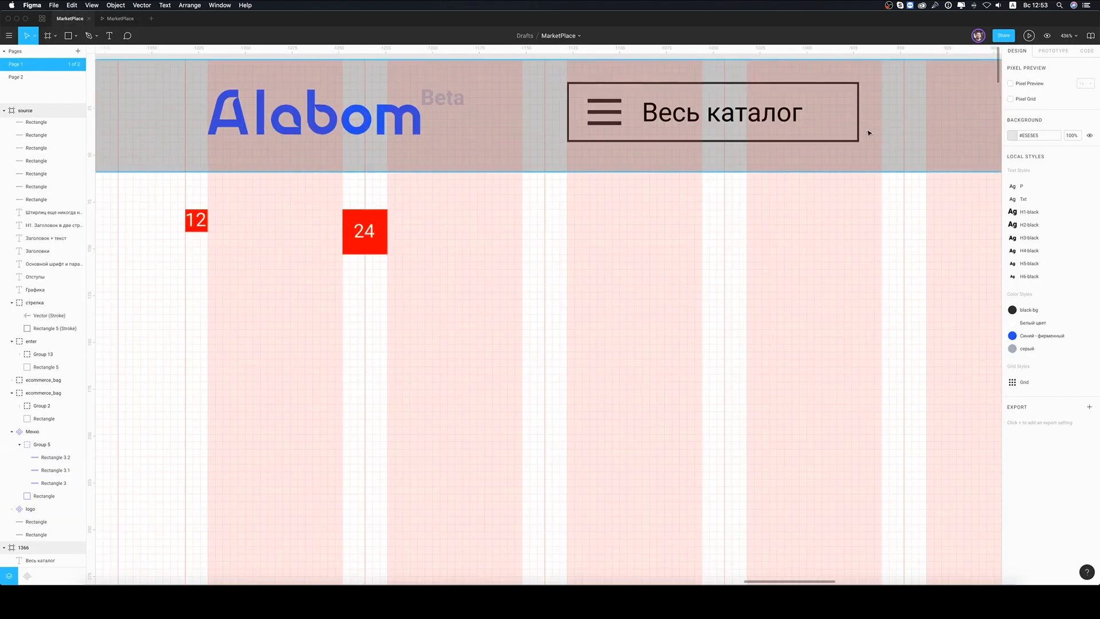
- Place a shopping bag icon instance in the 1366 top bar after the search field, with a copied label reading "Корзина"
click(1015, 279)
key(Escape)
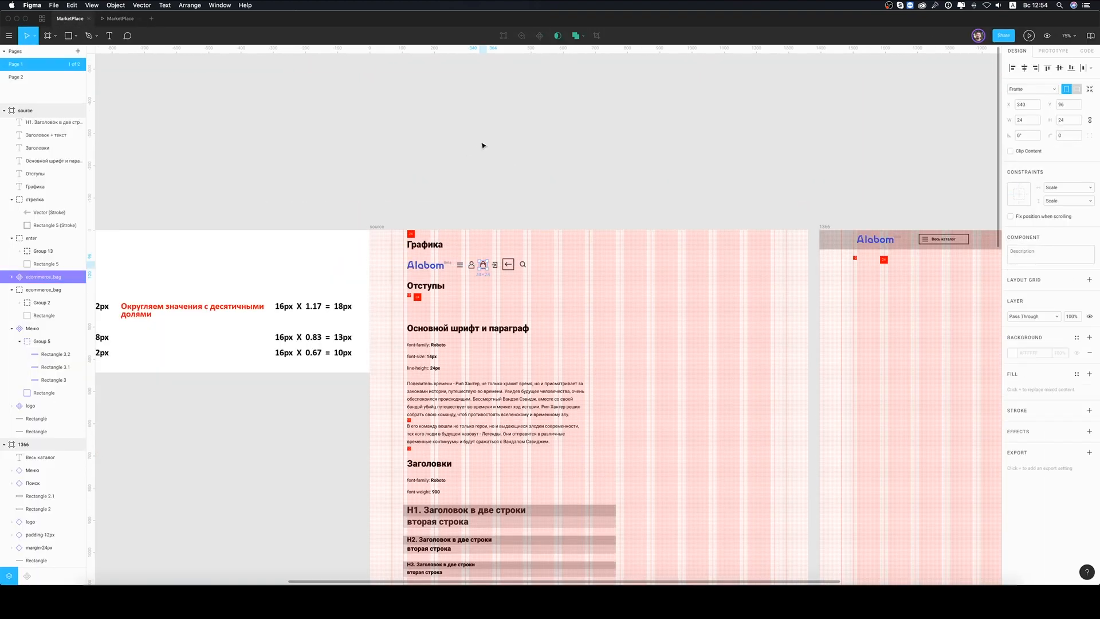
scroll(483, 145, right, 5)
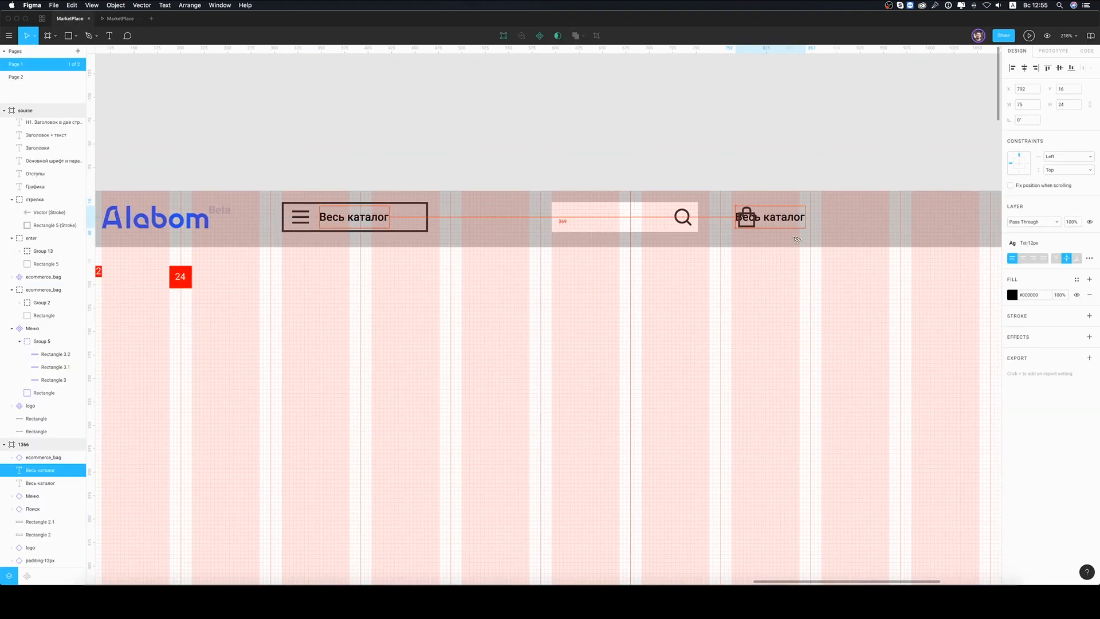
text(Rjh)
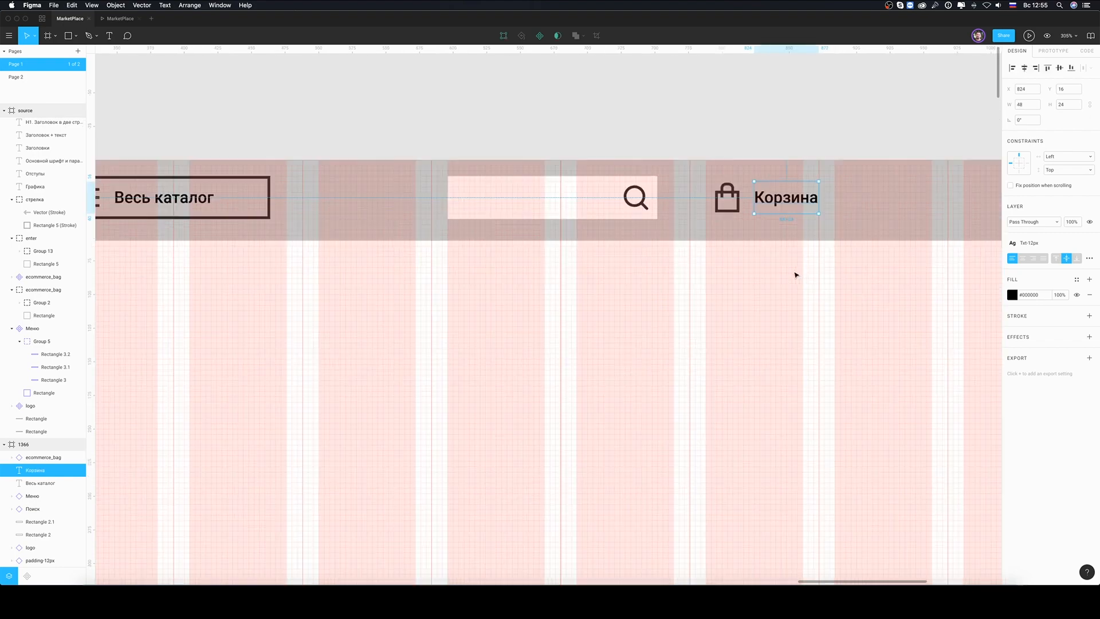
- Place a Профиль icon instance after the cart label, with a copied label at X 940, Y 16 reading "Вход / регистрация"
scroll(792, 275, down, 5)
scroll(567, 299, left, 5)
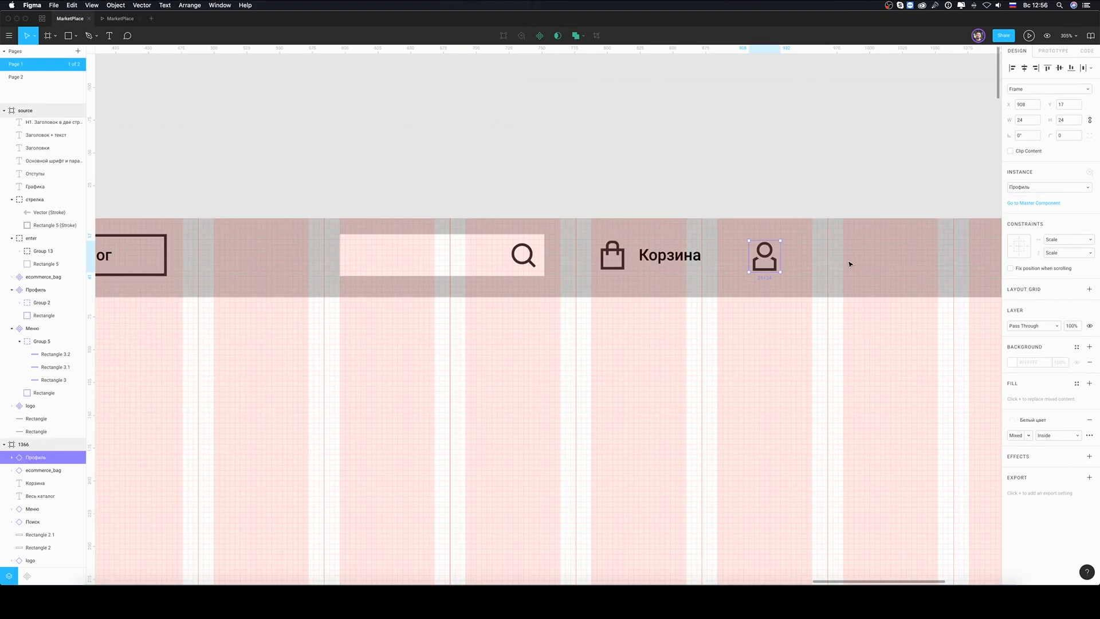
scroll(850, 260, up, 5)
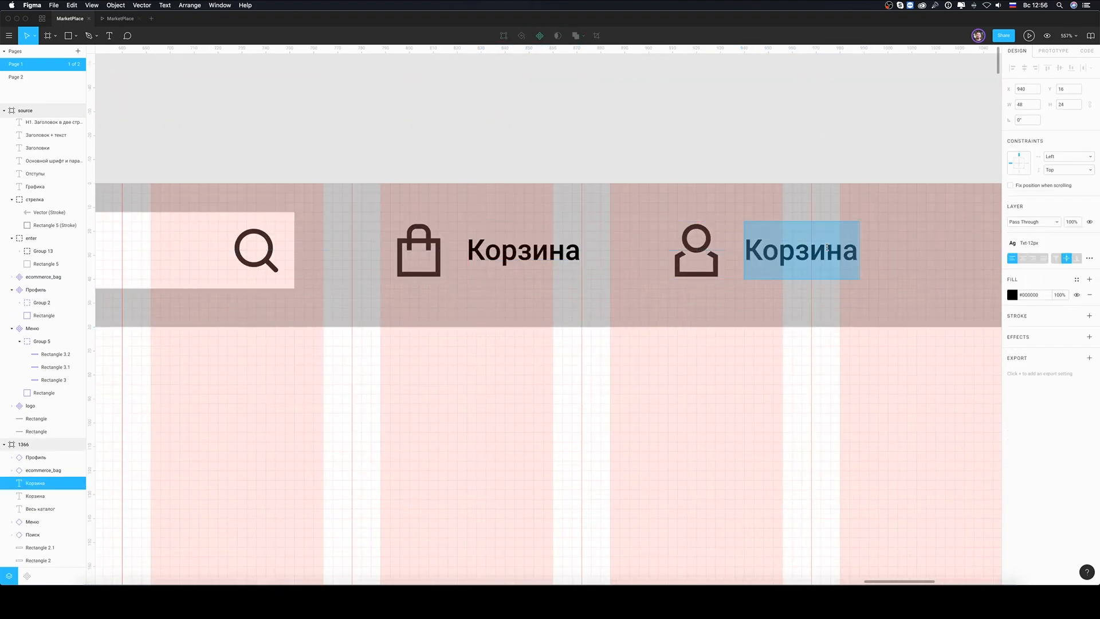
text(Вход / регистрация)
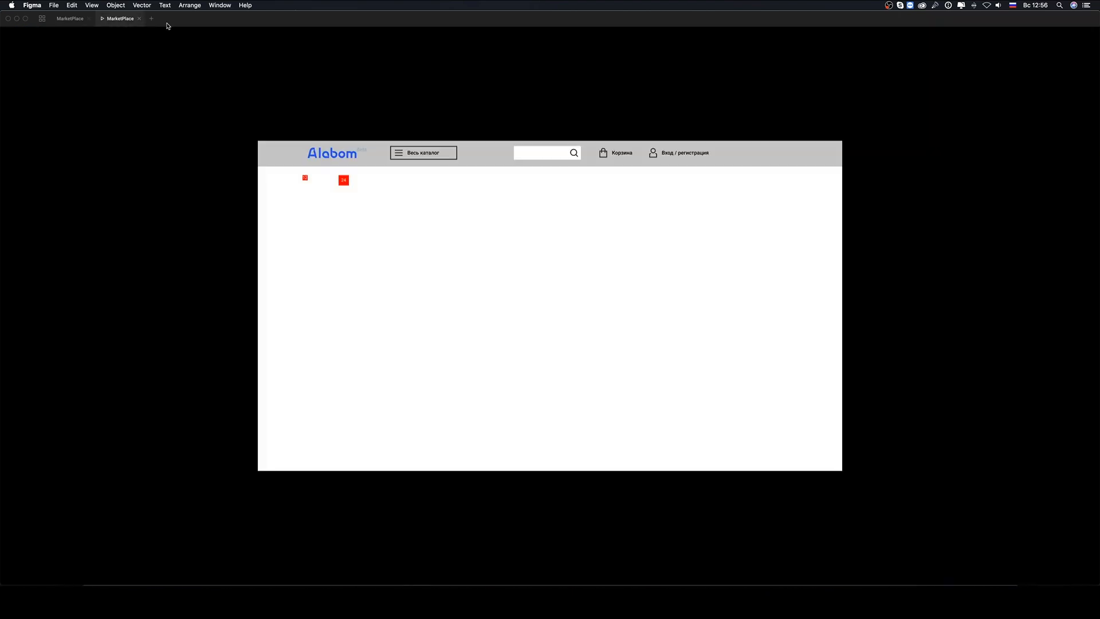
- Outline the search field in the same style as the catalog button and check the header in the prototype preview
click(509, 348)
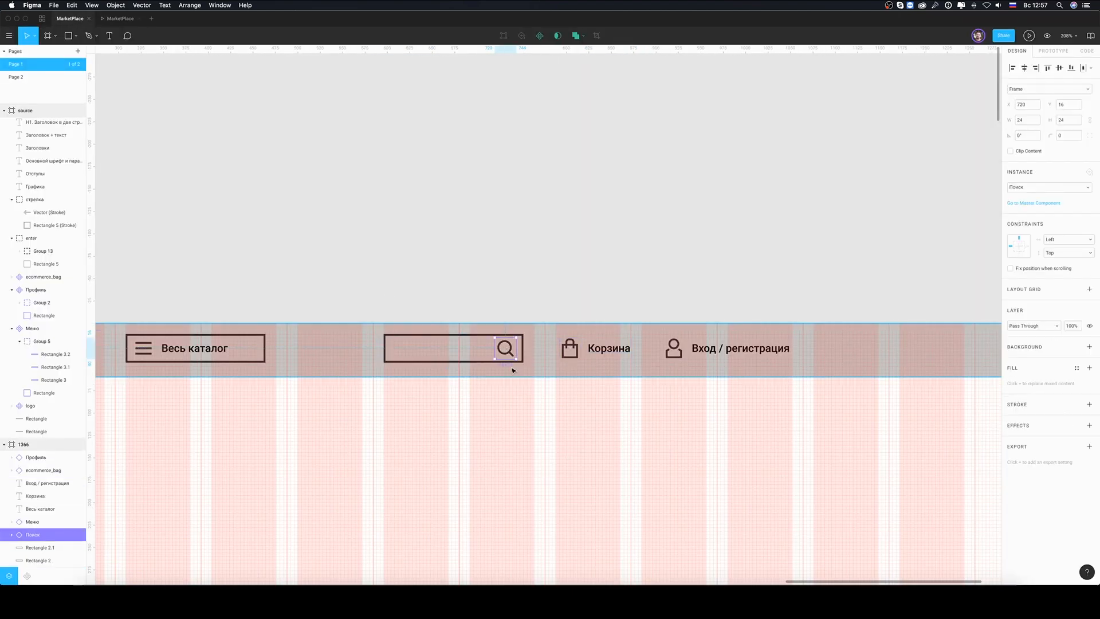
scroll(511, 375, up, 3)
click(401, 241)
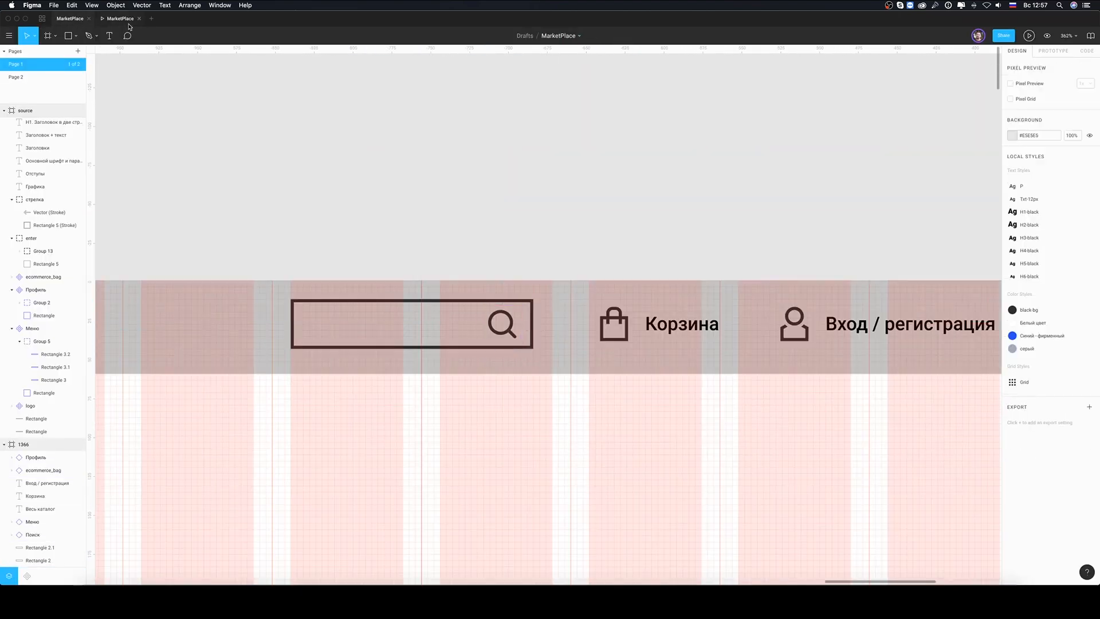
click(120, 19)
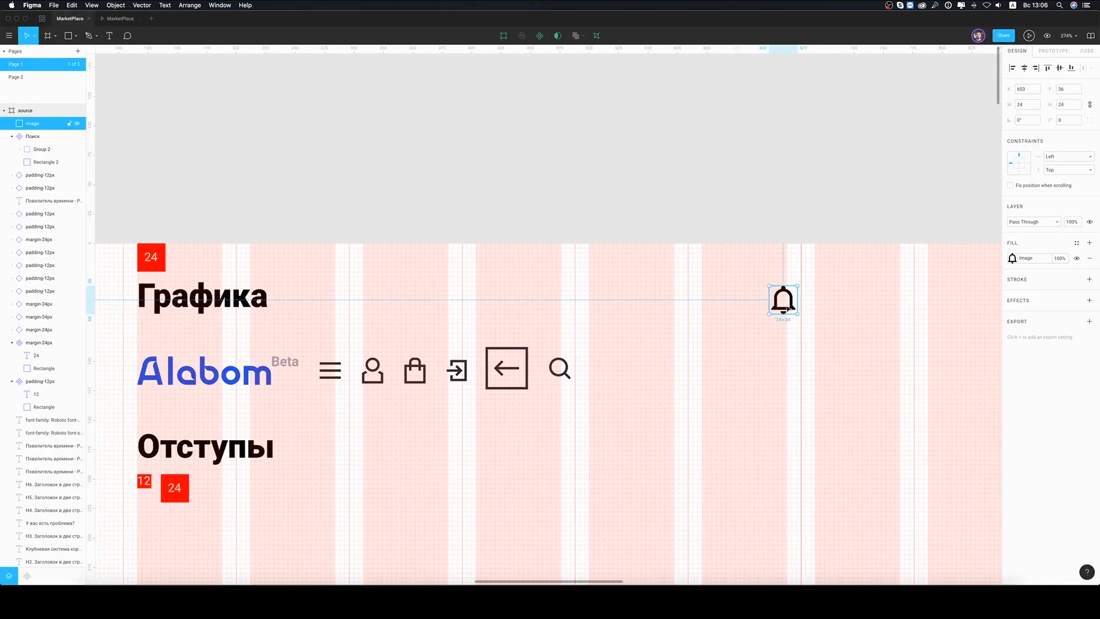
- Draw a 24 × 24 px square beside the search icon in the source frame as the bell icon's base
scroll(594, 378, up, 5)
key(r)
drag(680, 221, 749, 289)
scroll(730, 314, up, 5)
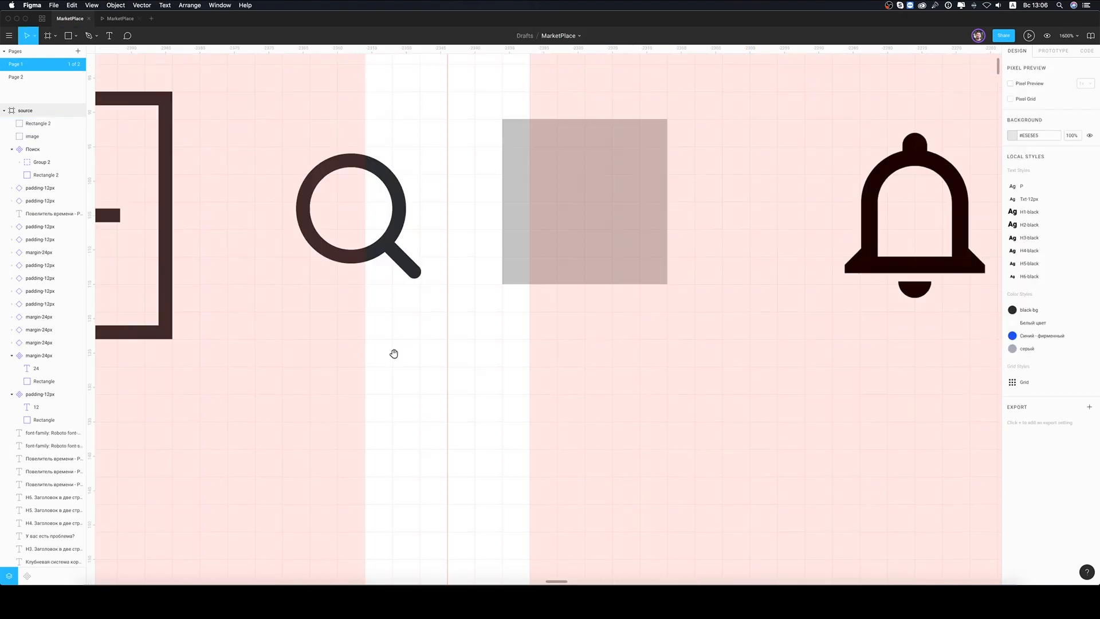
- Draw a 12 × 12 px square inside the base with a 2 px black inside stroke and no fill, and shift it to X 502
click(566, 202)
drag(525, 160, 608, 248)
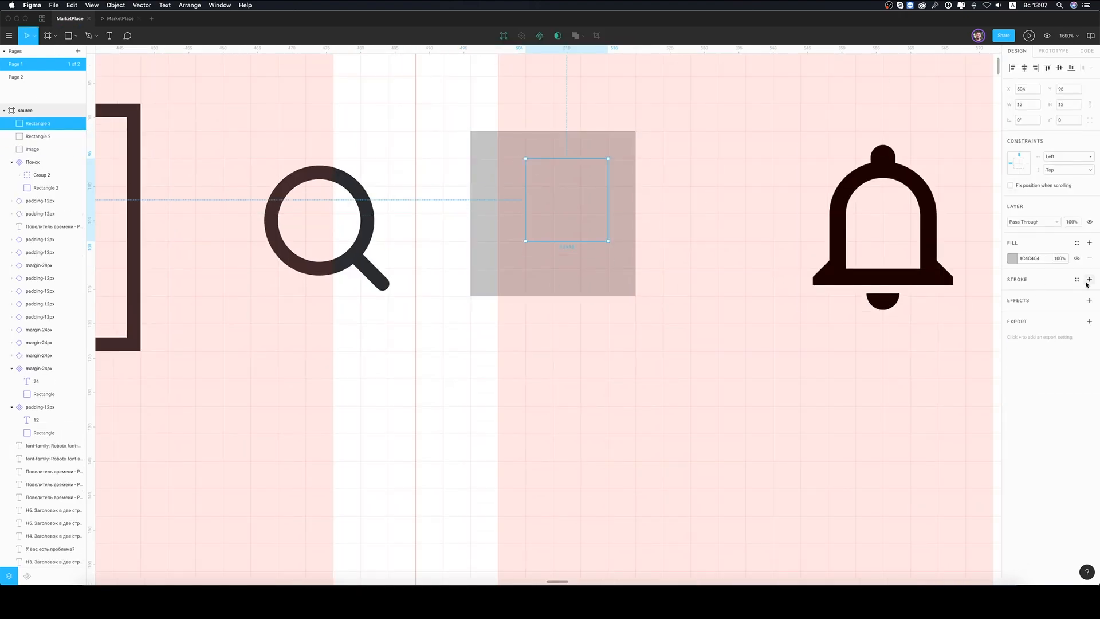
click(1089, 258)
scroll(635, 235, up, 4)
scroll(632, 235, down, 3)
key(Left)
key(Left)
- Move the bell reference image to X 524, Y 91 and enlarge the inner square to about 14 × 15 px
drag(917, 212, 739, 185)
scroll(579, 238, up, 2)
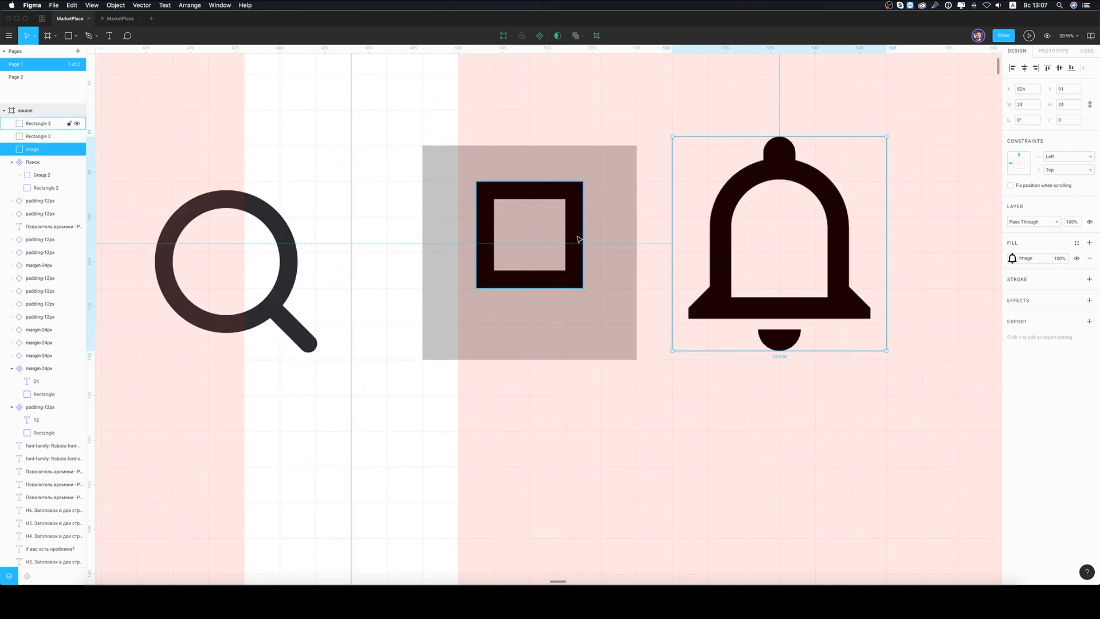
click(579, 238)
drag(582, 241, 592, 241)
drag(531, 287, 532, 315)
- Round the two upper corners of the outlined shape to form the bell's dome
key(Return)
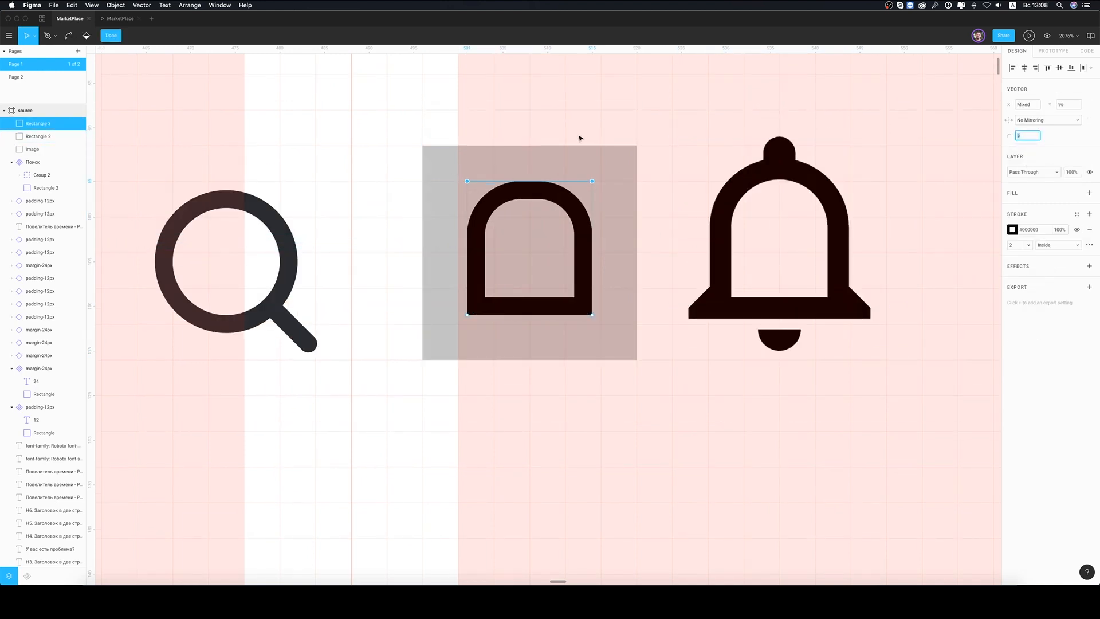
key(Return)
key(Return)
- Add anchor points to the lower sides of the bell shape and flare its base to about 16 px wide
scroll(560, 201, left, 2)
scroll(504, 300, up, 3)
key(Return)
key(p)
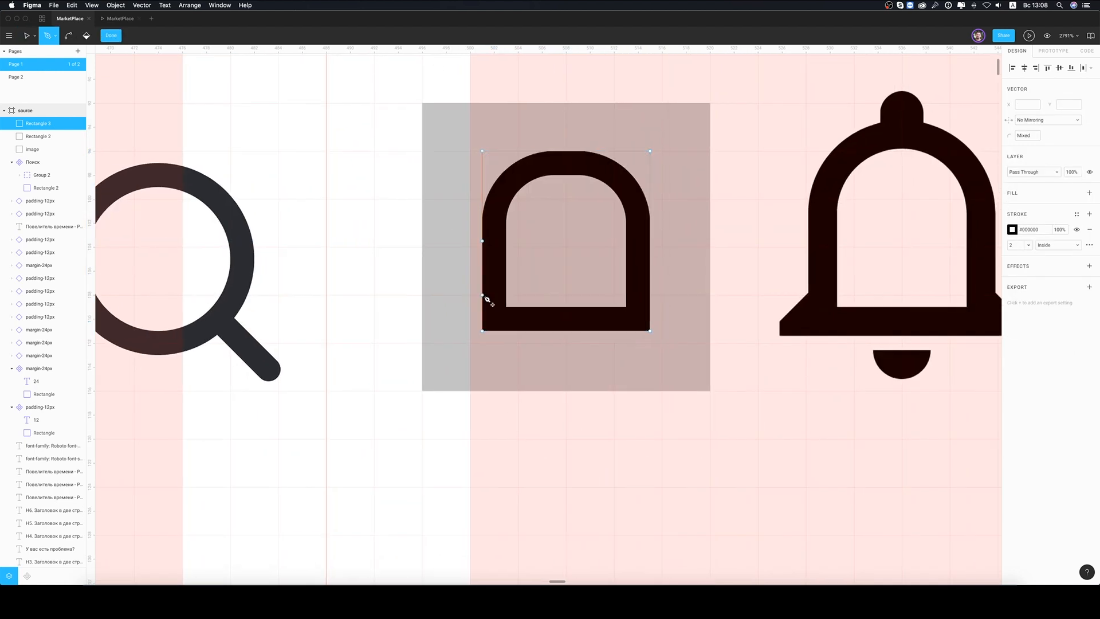
click(483, 296)
scroll(484, 315, up, 1)
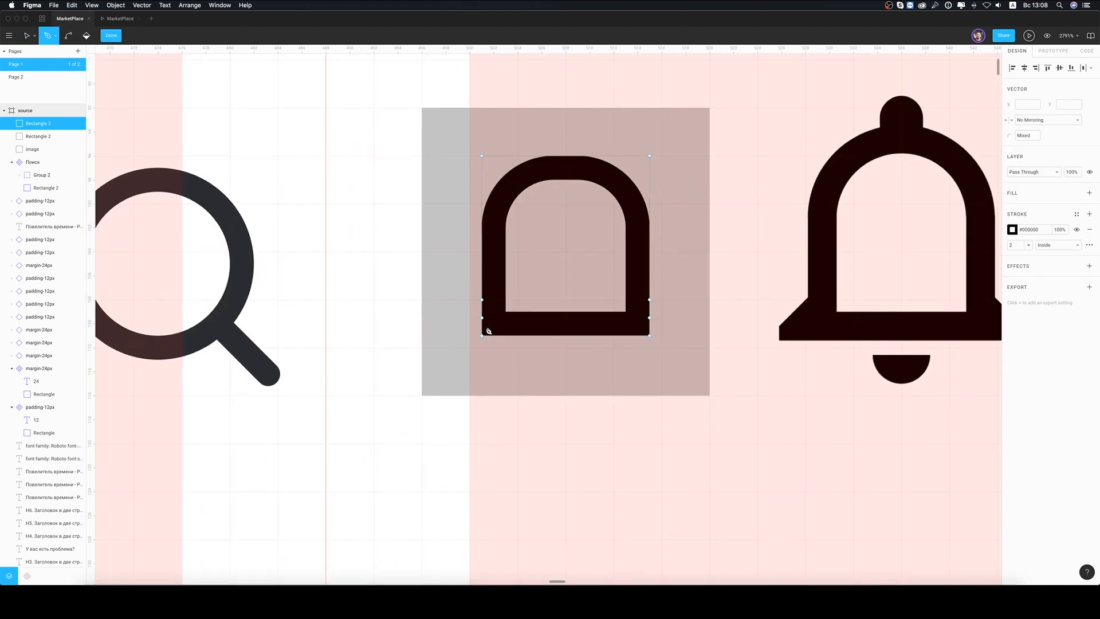
key(Escape)
key(Escape)
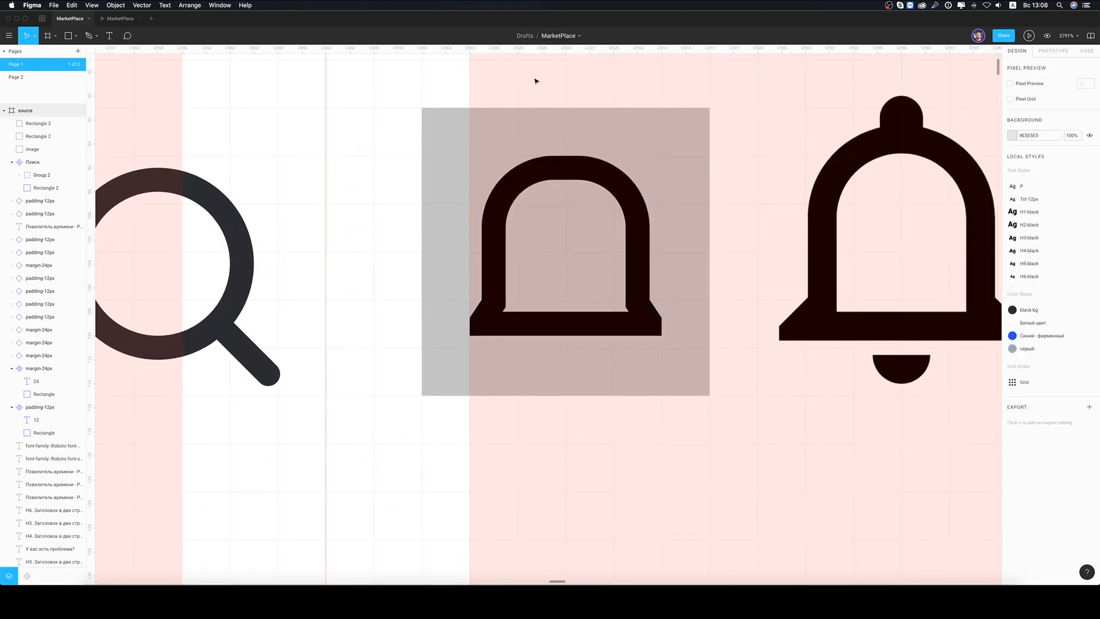
- Draw a 2 × 2 px rectangle at X 507, Y 95 on top of the bell, replacing its fill with a black stroke
scroll(195, 159, down, 2)
key(o)
key(r)
drag(555, 121, 579, 144)
click(1089, 258)
click(1089, 263)
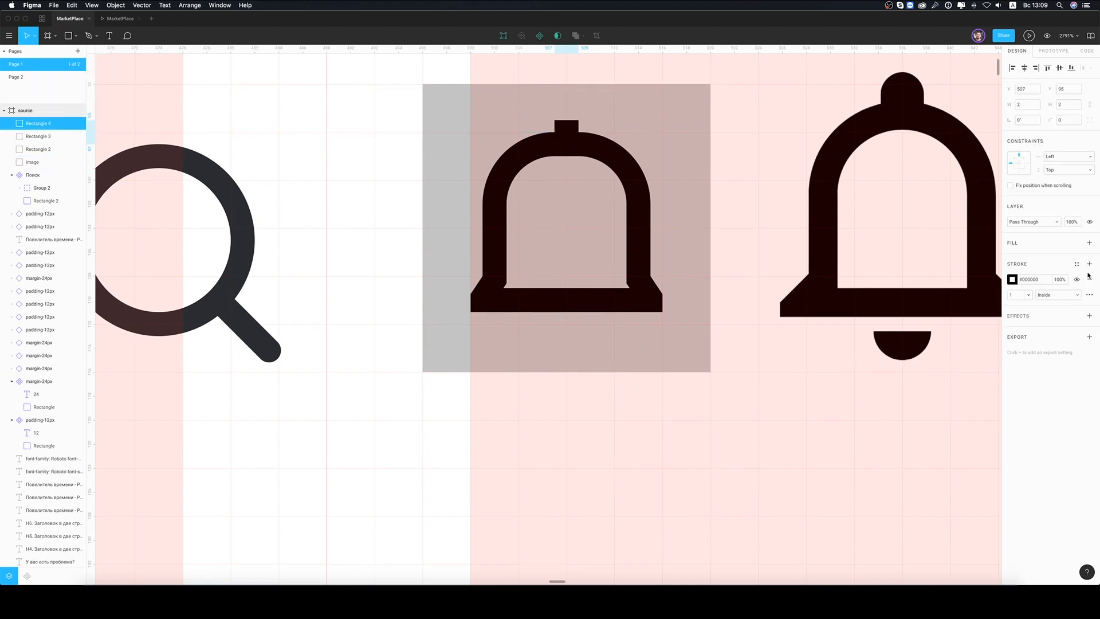
- Apply the black-bg color style to the bell body's stroke
click(638, 218)
click(1076, 263)
click(1020, 311)
- Move the small rectangle on top of the bell up 1 px and reshape it into a rounded 4 × 3 px knob
click(566, 131)
key(Up)
click(503, 36)
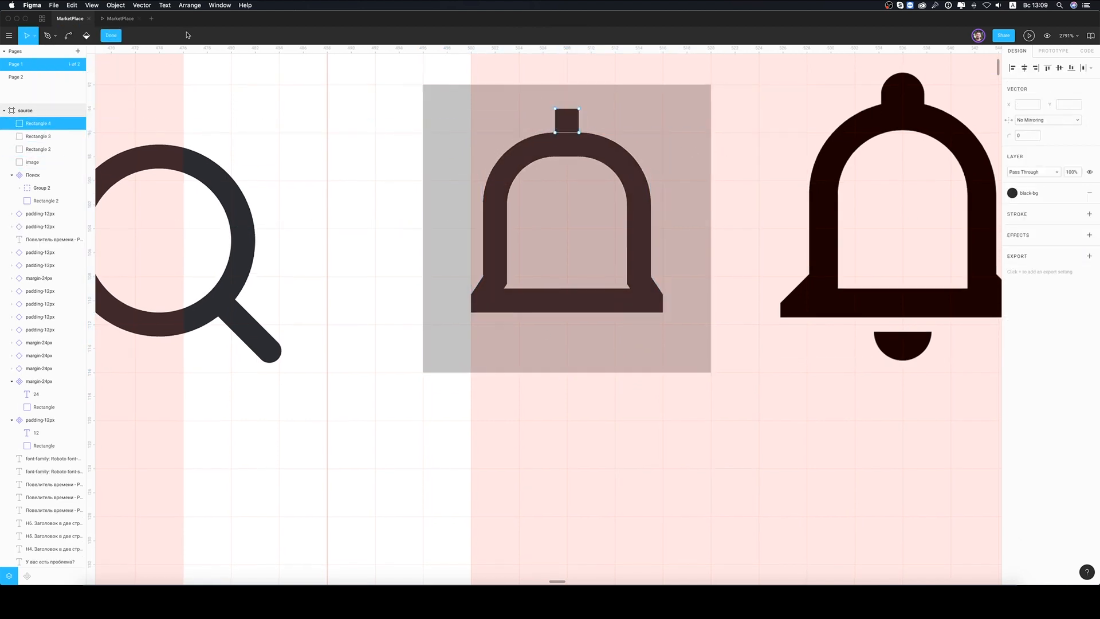
key(Return)
key(Return)
- Draw a clapper shape about 4 px wide below the bell and apply the black-bg color style to it
click(68, 36)
mouse_move(530, 325)
mouse_down()
mouse_move(579, 351)
mouse_move(578, 373)
mouse_move(616, 352)
mouse_move(577, 346)
mouse_up()
click(1076, 242)
click(1019, 288)
- Subtract a rectangle from the clapper's upper part to leave a half circle below the bell
key(r)
shift+click(562, 359)
click(582, 35)
click(573, 65)
right_click(552, 358)
click(585, 445)
click(703, 388)
- Examine the assembled bell close up and at 100% next to the other icons
key(shift+0)
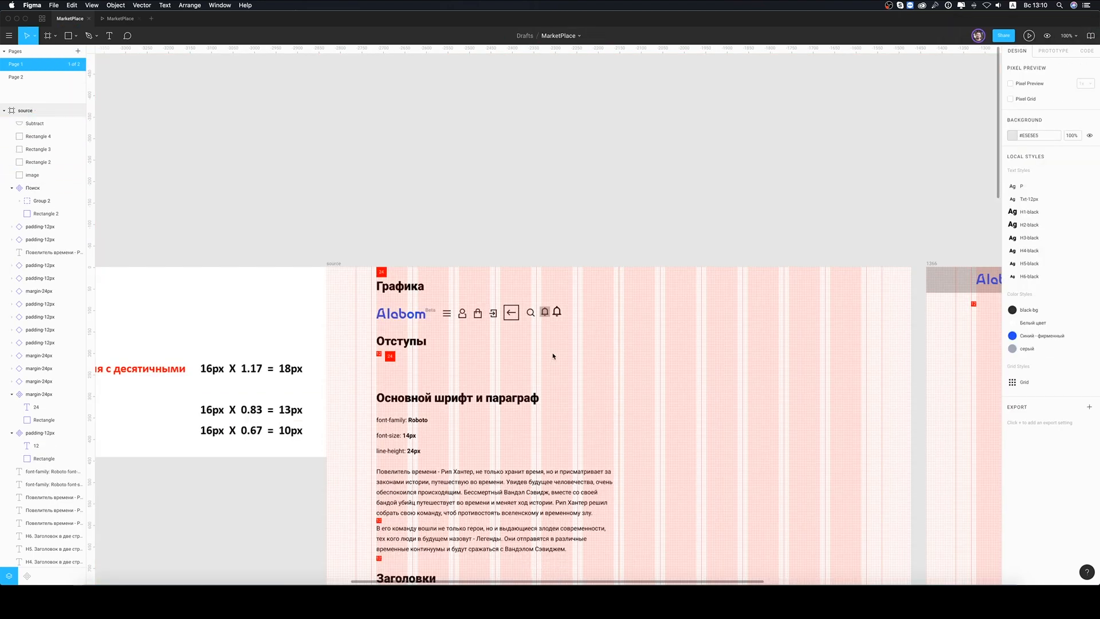
key(plus)
key(plus)
key(plus)
key(plus)
key(plus)
click(578, 94)
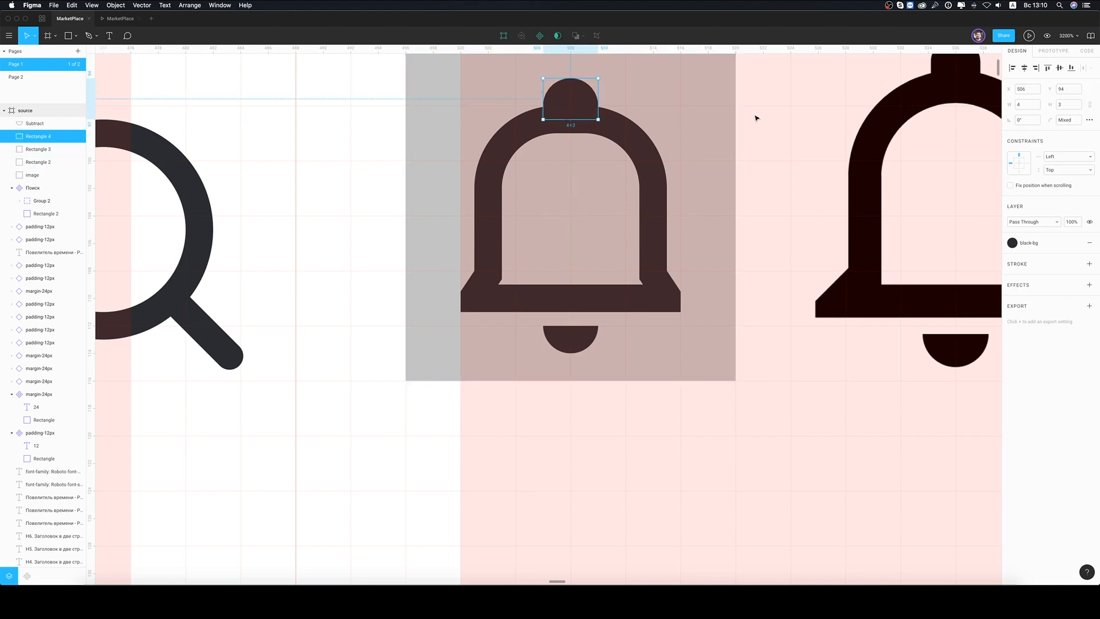
key(Escape)
key(Escape)
key(minus)
key(minus)
key(minus)
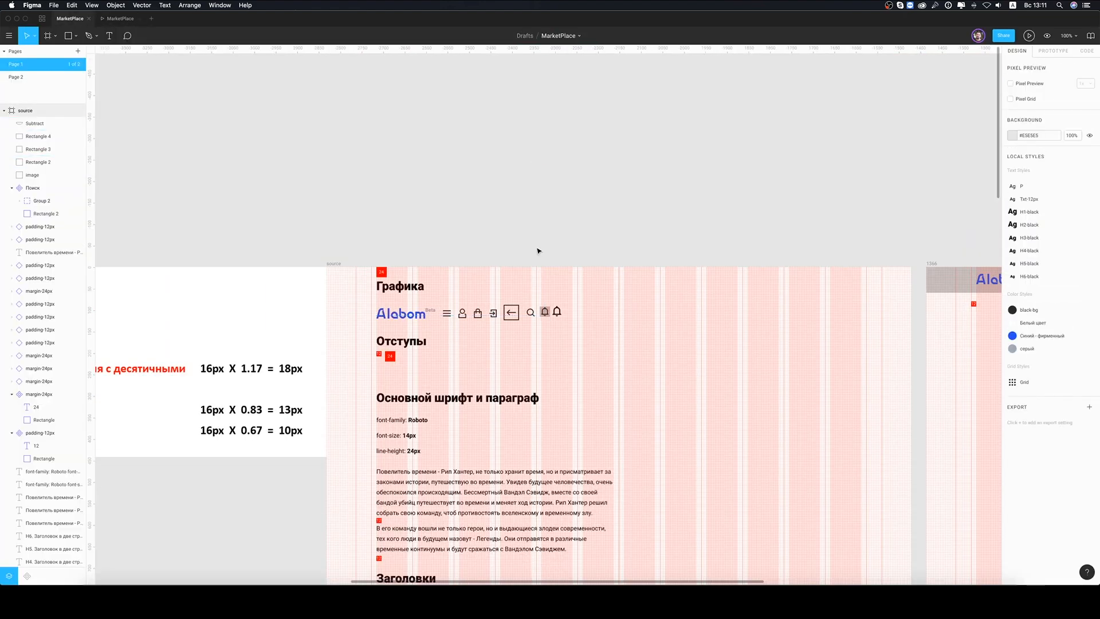
scroll(537, 249, right, 5)
click(577, 336)
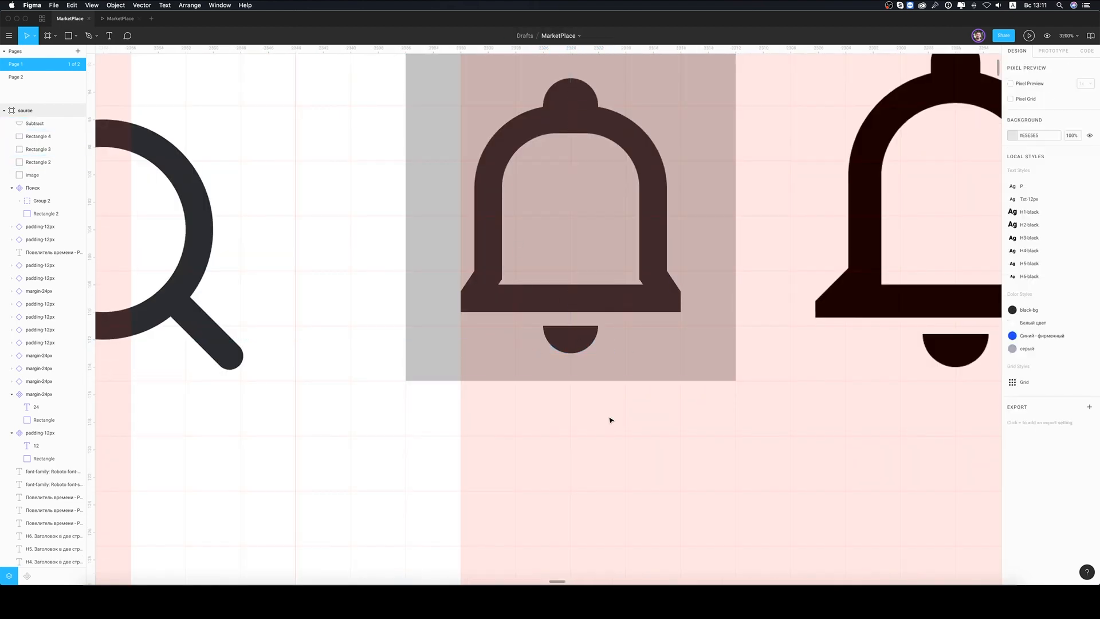
- Outline the bell body's stroke and unite it with the knob and clapper into one flattened shape
right_click(657, 281)
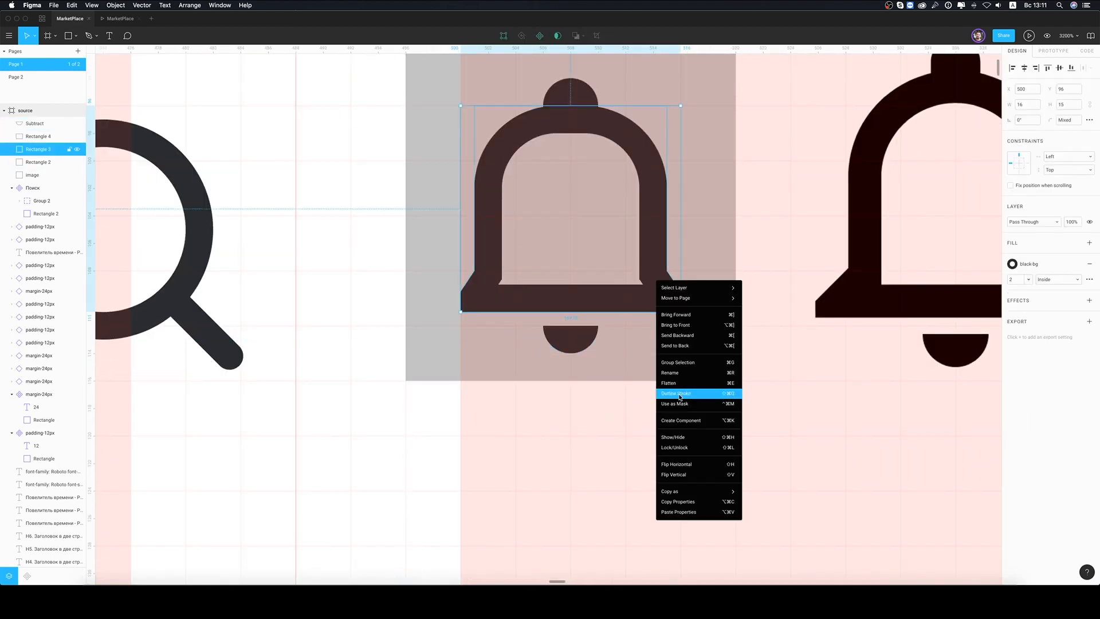
click(688, 393)
shift+click(572, 100)
click(576, 36)
shift+click(587, 336)
click(576, 36)
right_click(578, 122)
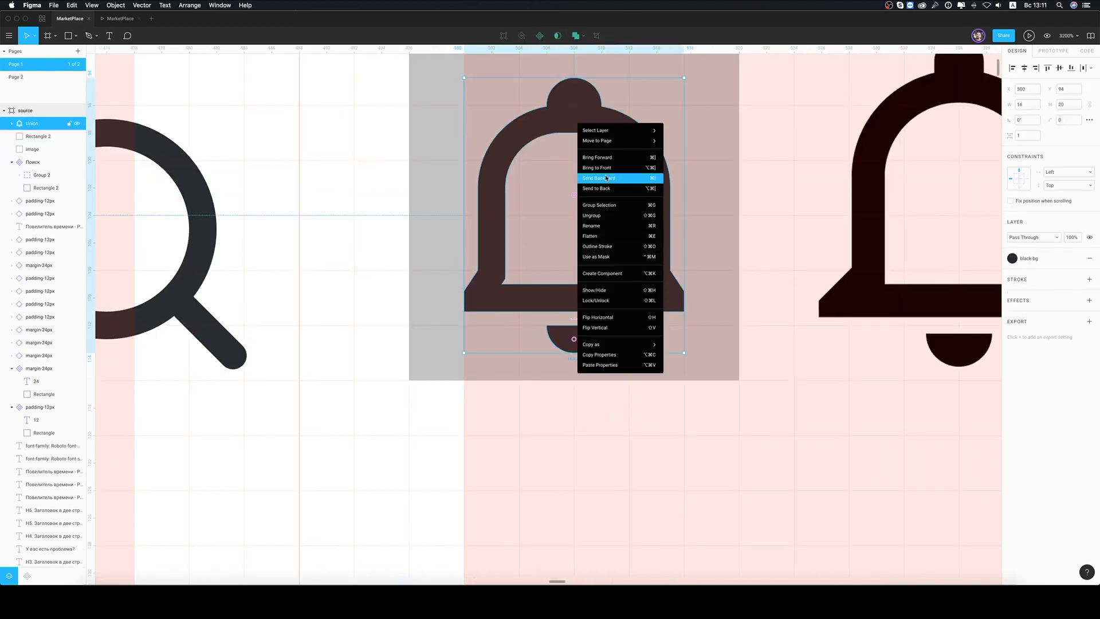
click(599, 237)
- Remove the fill from the 24 px square behind the bell and select it together with the bell shape
scroll(676, 187, up, 2)
shift+click(688, 185)
click(711, 189)
click(1090, 259)
drag(399, 97, 609, 315)
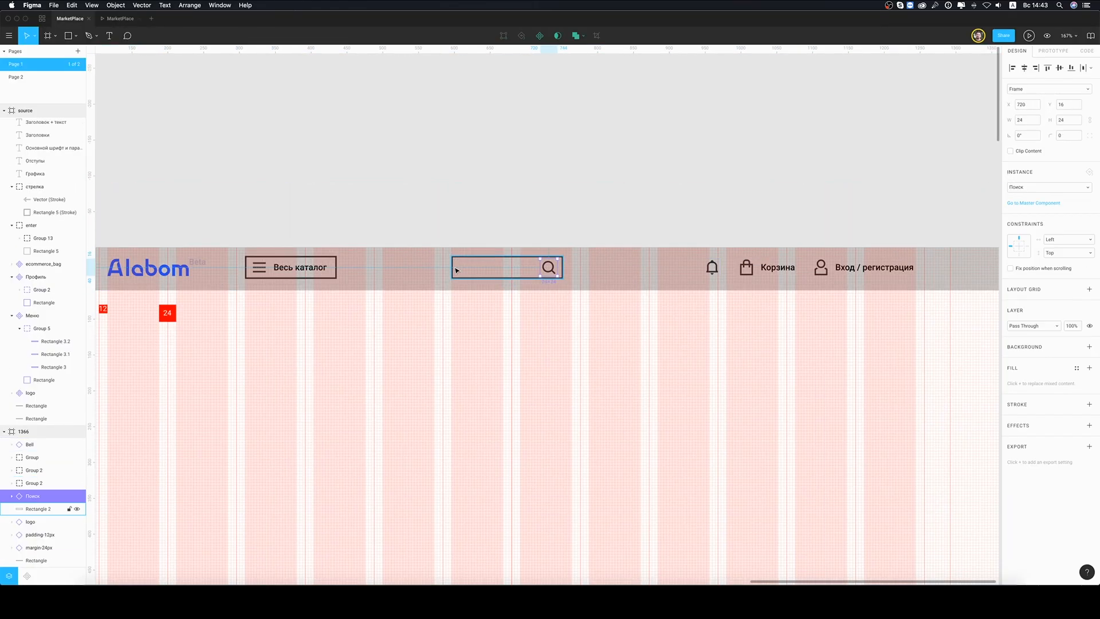
- Finish the header background's fill and name the 1360 × 60 px header component head
scroll(629, 272, up, 3)
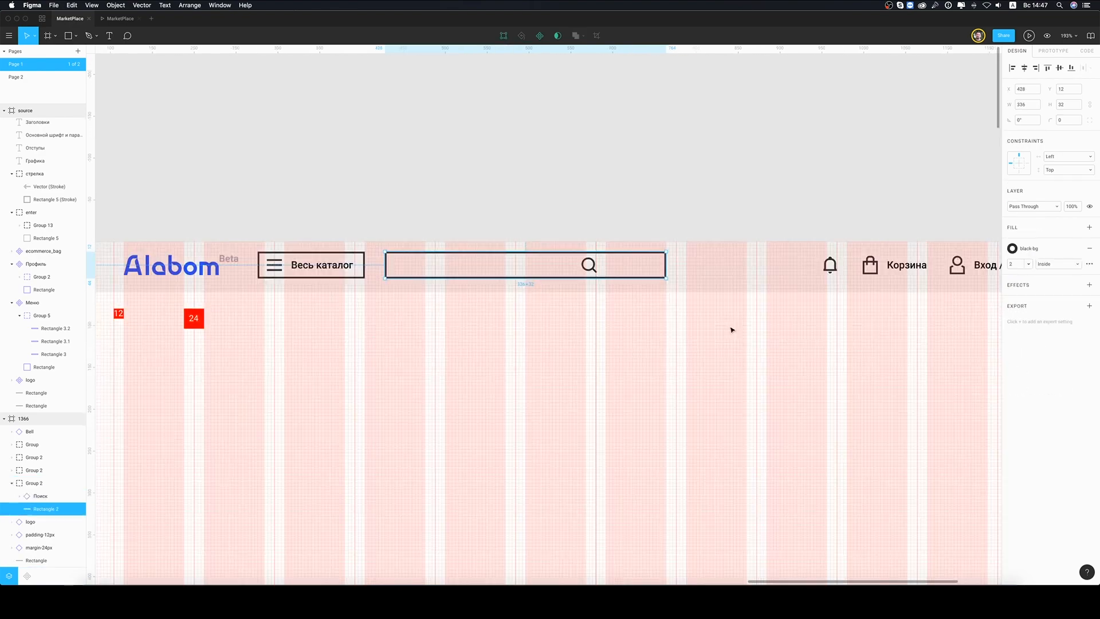
scroll(731, 326, up, 3)
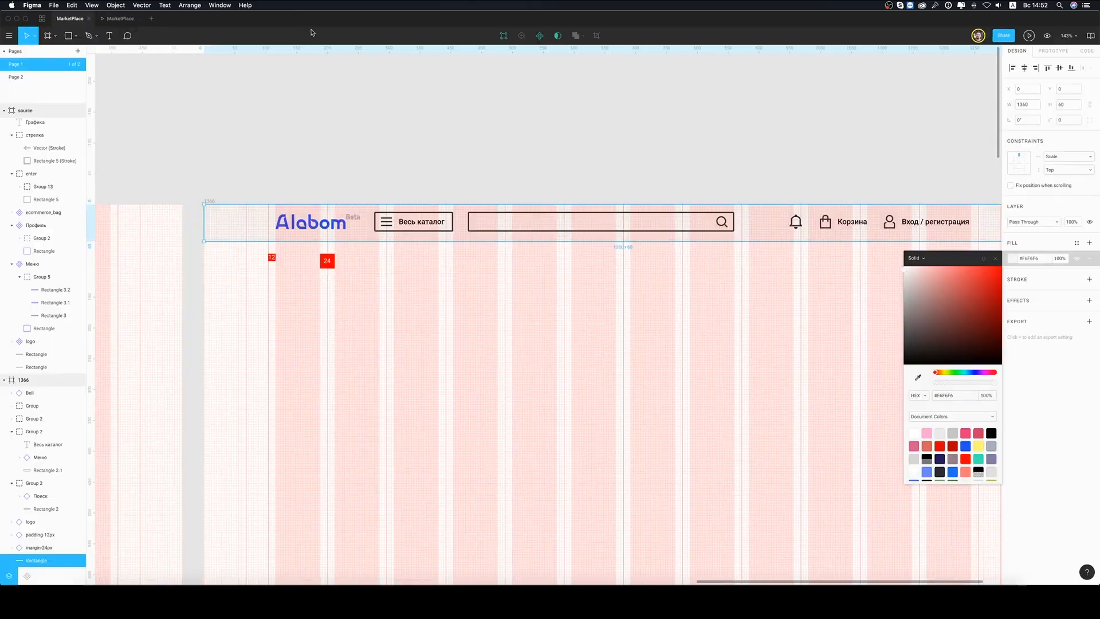
key(Escape)
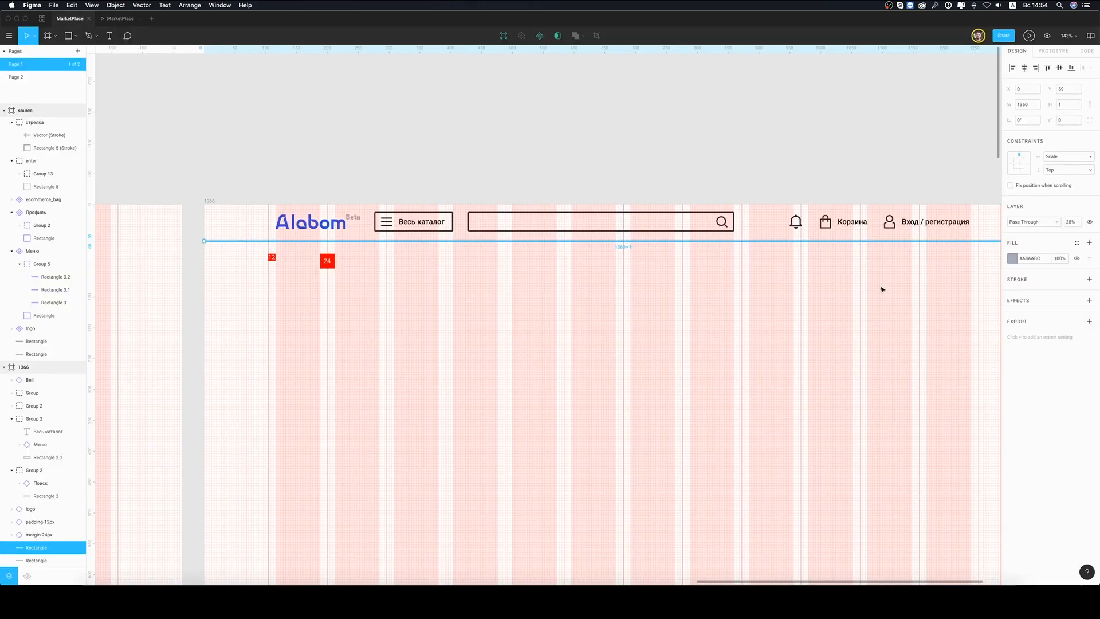
scroll(469, 167, up, 5)
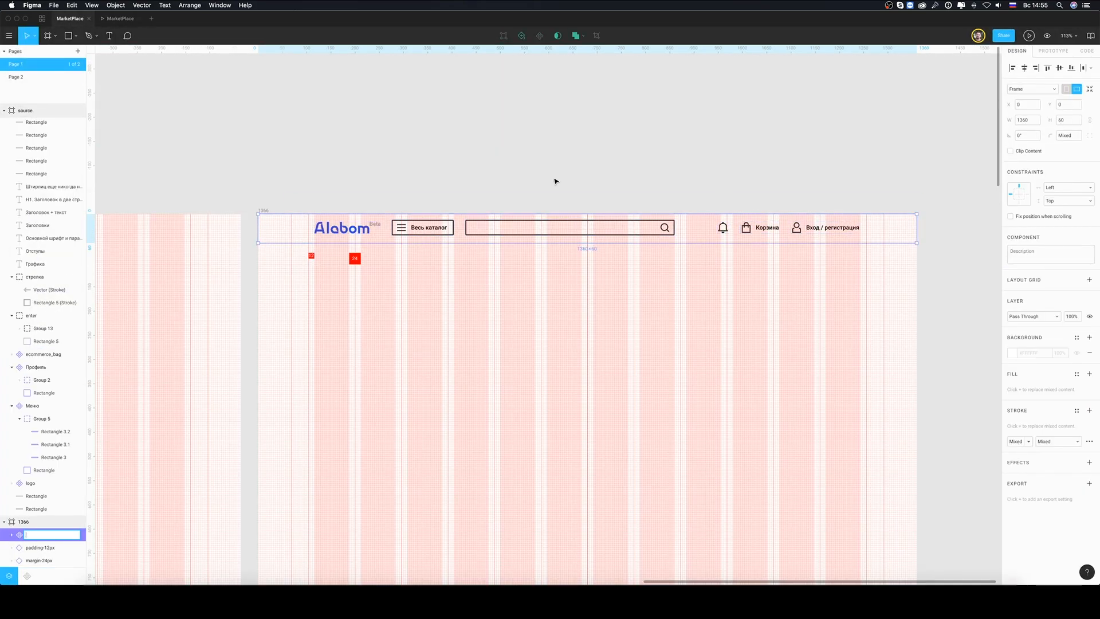
click(555, 181)
- Place the head master component below the last text sample in the source frame, keeping an instance in the 1366 frame
scroll(555, 182, down, 5)
click(584, 98)
key(super+d)
click(31, 547)
drag(524, 98, 277, 507)
key(alt+h)
- Copy the «Заголовок + текст» heading above the header component in the source frame and retitle the copy «Шапка»
drag(290, 315, 289, 479)
scroll(289, 478, up, 5)
drag(299, 541, 299, 515)
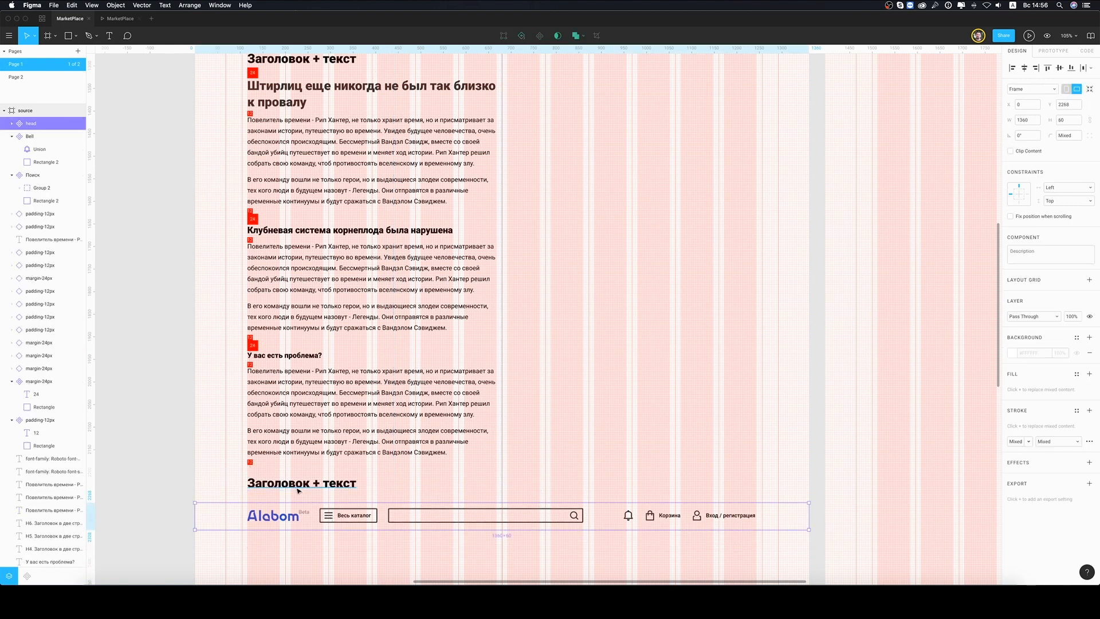
double_click(298, 487)
key(BackSpace)
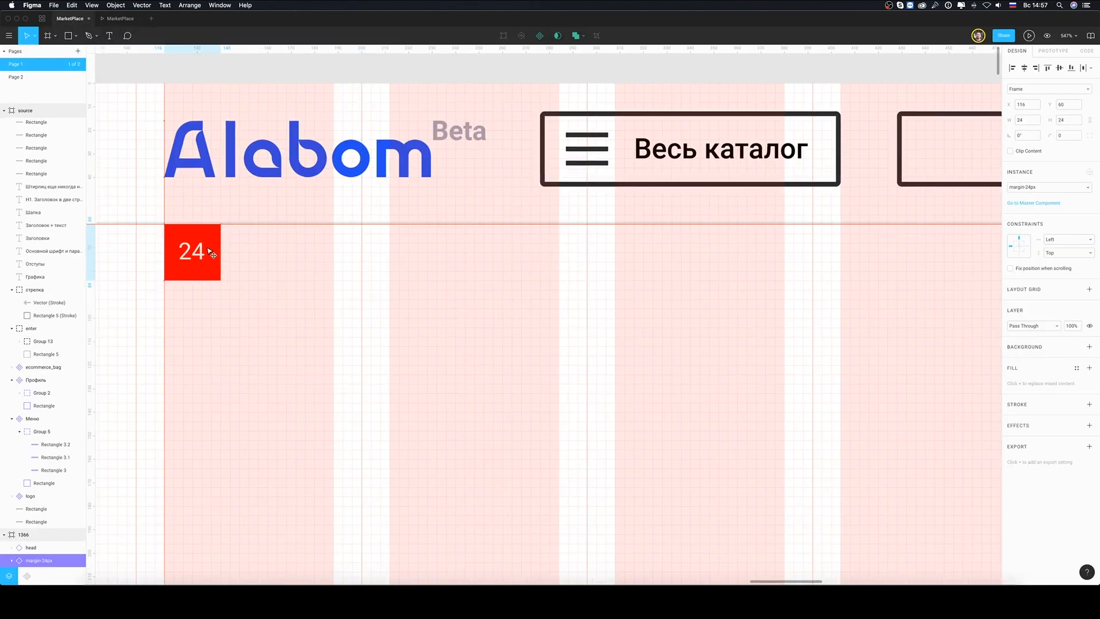
- Move the two promo banner images together into the 1366 frame below the header
key(shift+0)
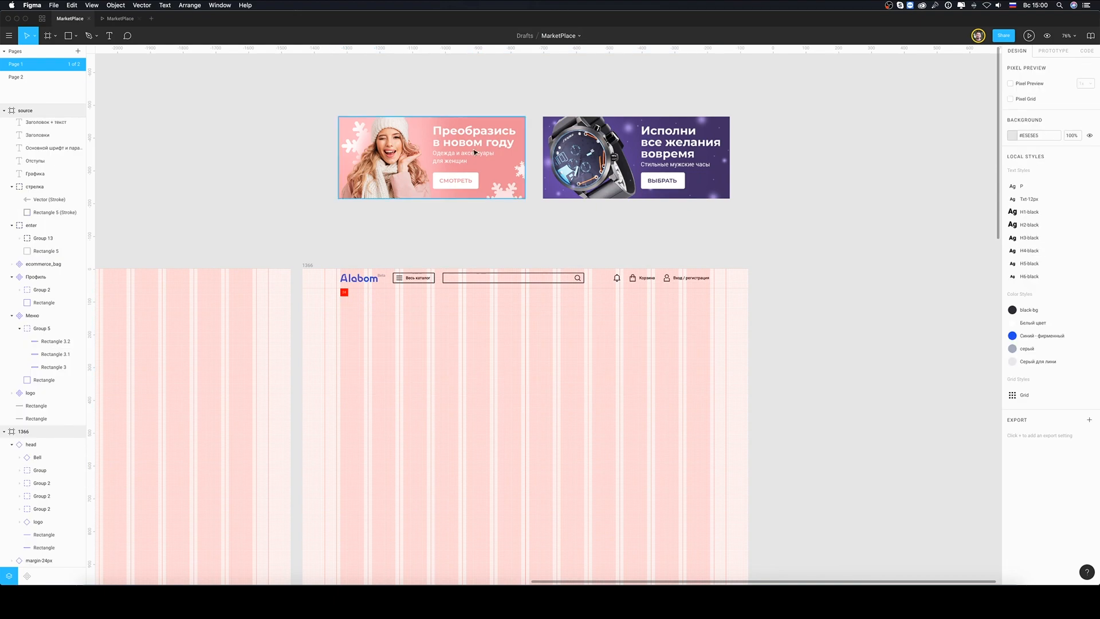
click(474, 152)
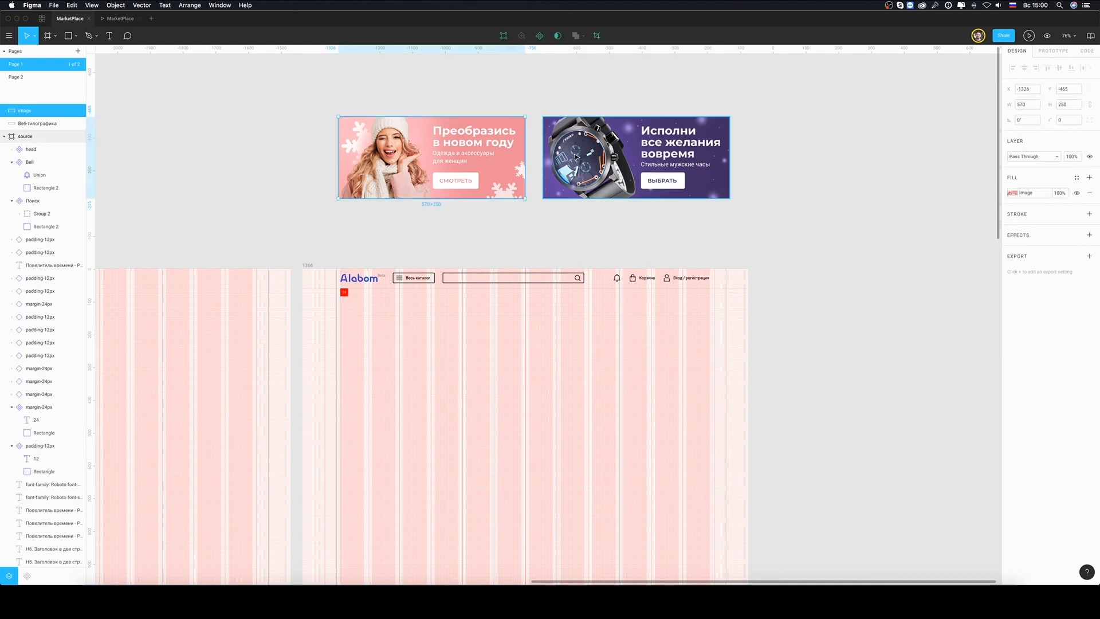
shift+click(576, 154)
drag(575, 155, 579, 364)
scroll(383, 304, up, 6)
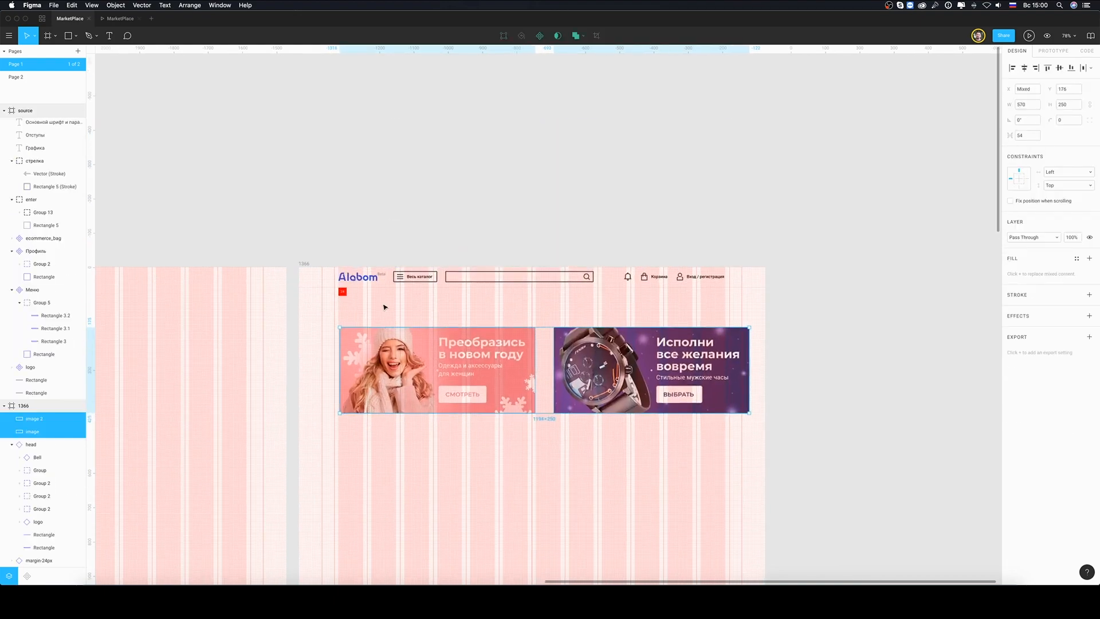
- Position the pink fashion banner at X 116, Y 84 under the 24 px spacer and narrow it to 552 px
click(444, 396)
drag(444, 396, 445, 328)
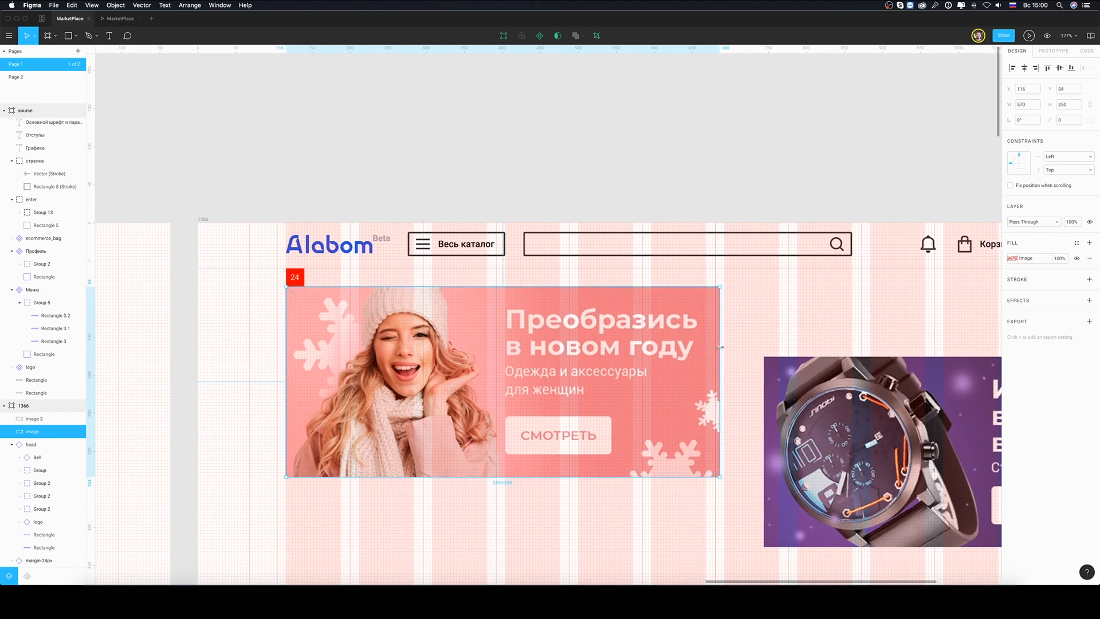
drag(720, 347, 683, 284)
- Position the watch banner at X 692, Y 84 and narrow it to 552 px
scroll(721, 354, down, 3)
scroll(720, 353, right, 5)
scroll(745, 293, right, 5)
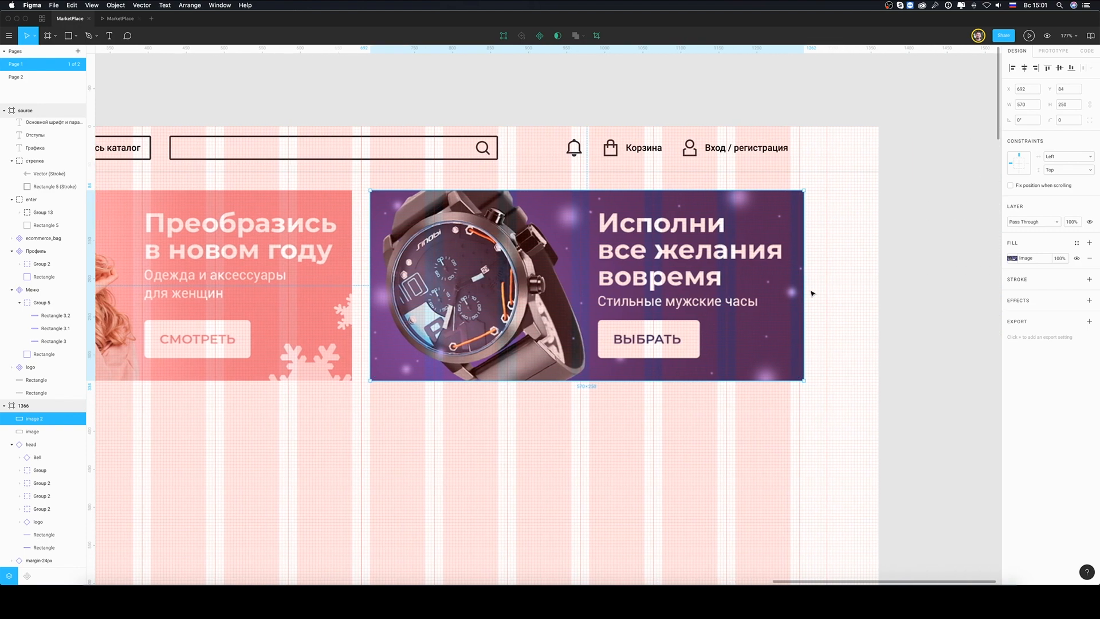
drag(809, 291, 790, 291)
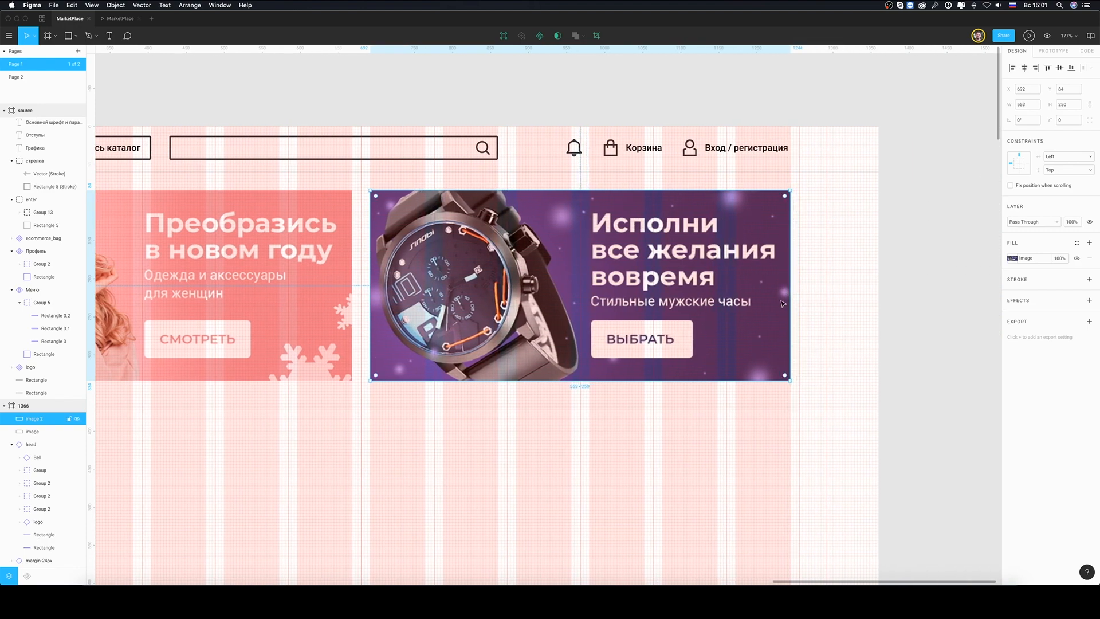
- Set both banners' height to 240 px and their corner radius to 4
ctrl+scroll(366, 436, up, 5)
scroll(572, 436, left, 10)
shift+click(722, 297)
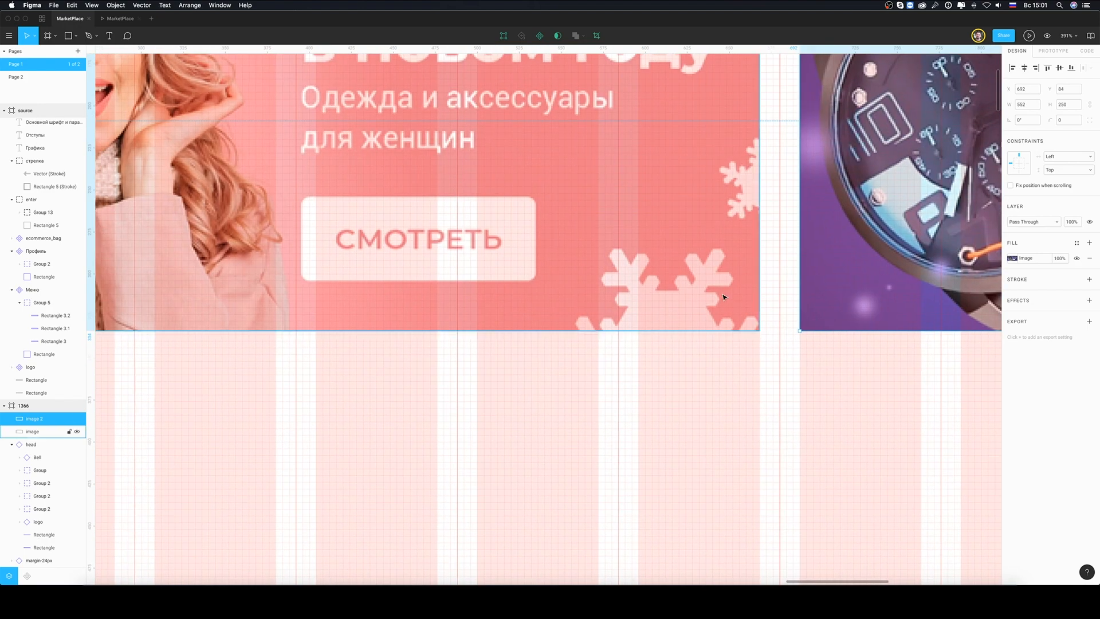
drag(712, 331, 719, 316)
ctrl+scroll(865, 360, down, 5)
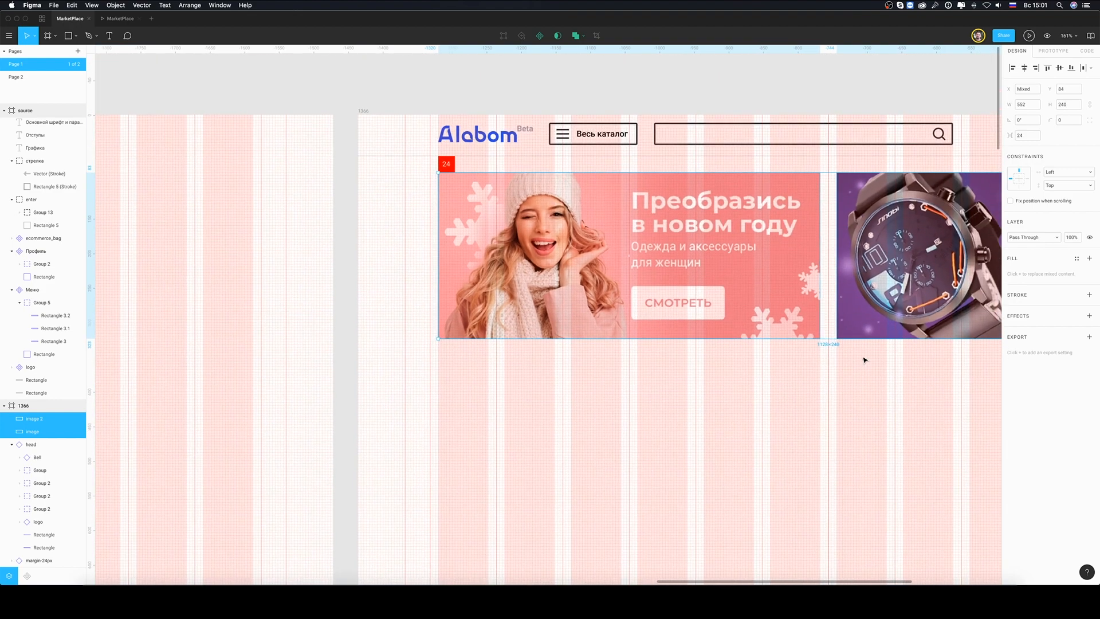
scroll(866, 360, right, 10)
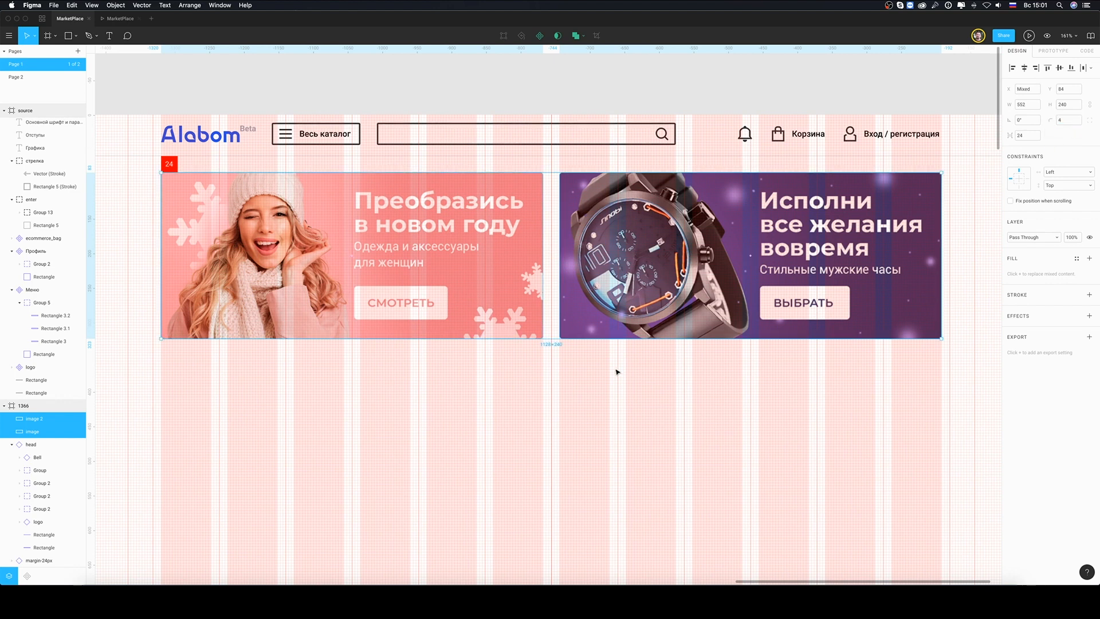
click(594, 370)
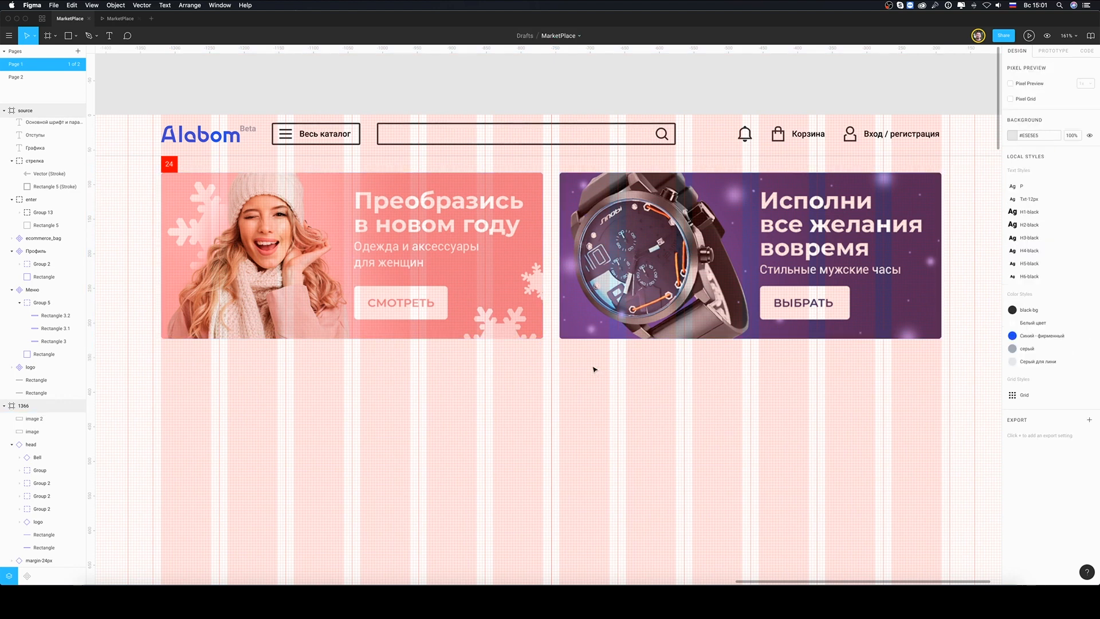
- Duplicate the 24 px spacer to X 116, Y 324 directly below the pink banner
click(167, 165)
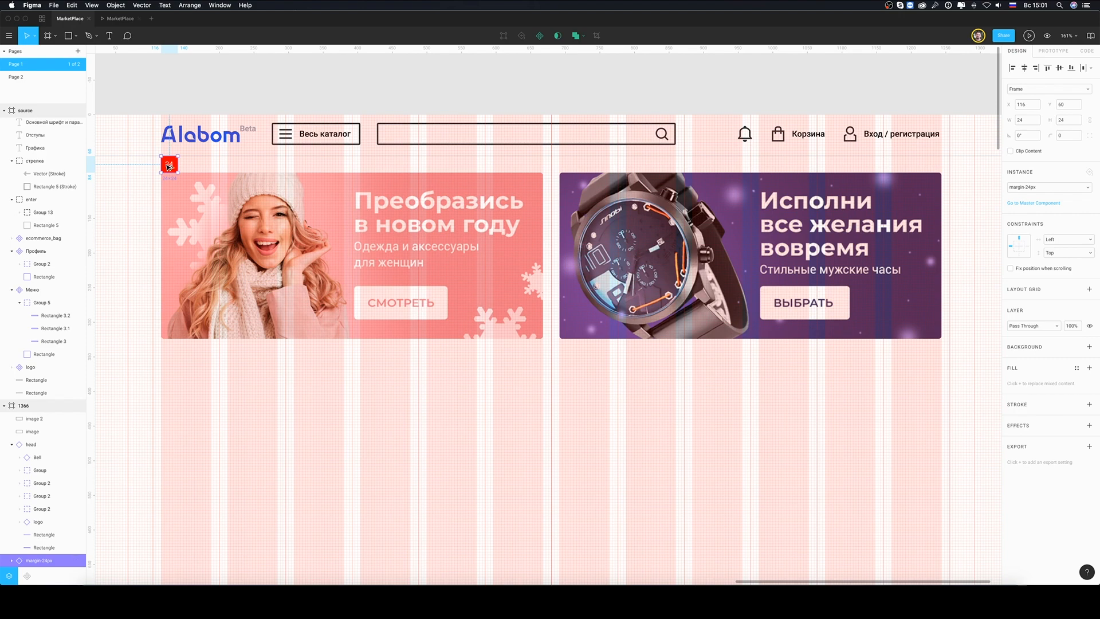
scroll(258, 363, left, 3)
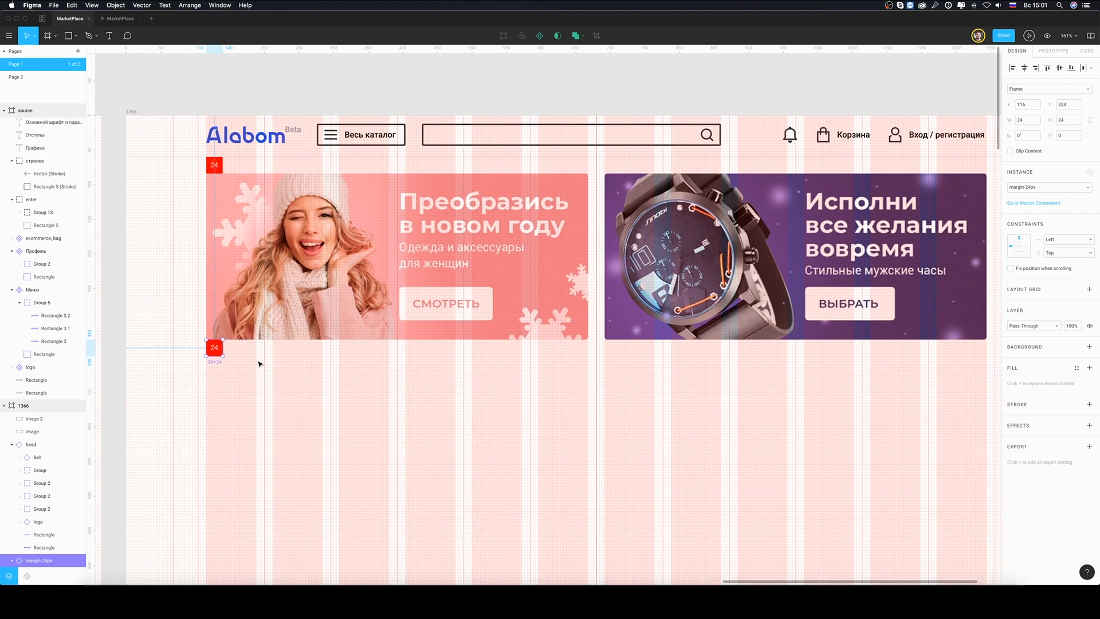
scroll(270, 351, down, 5)
scroll(271, 350, left, 3)
scroll(271, 351, left, 4)
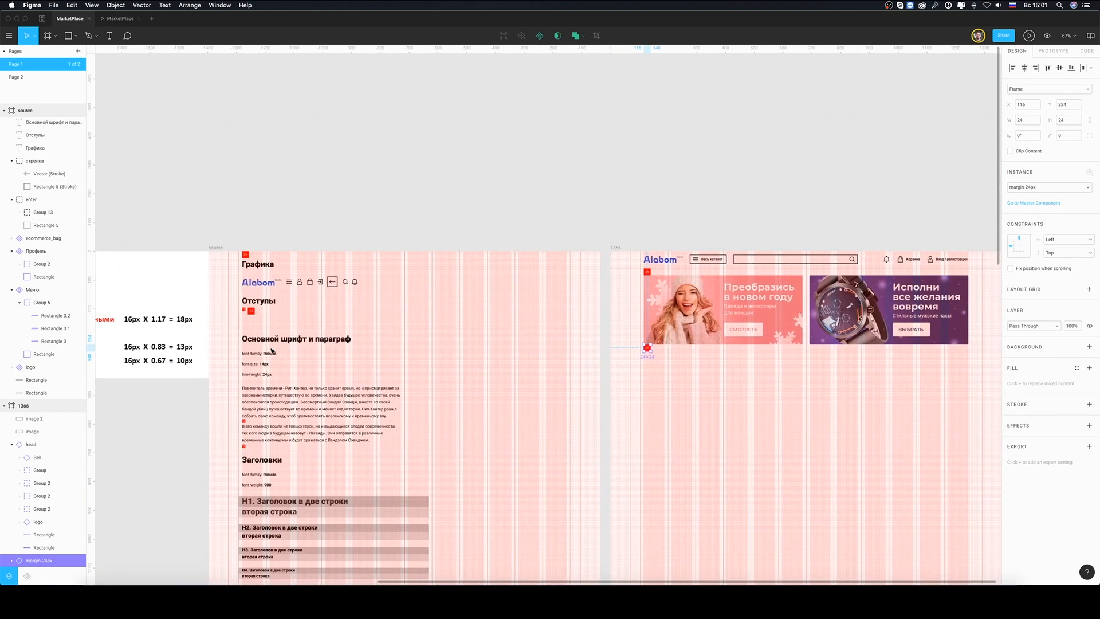
- Preview the page with its header and two banners in the prototype, and return to the design file
click(126, 21)
scroll(373, 184, down, 1)
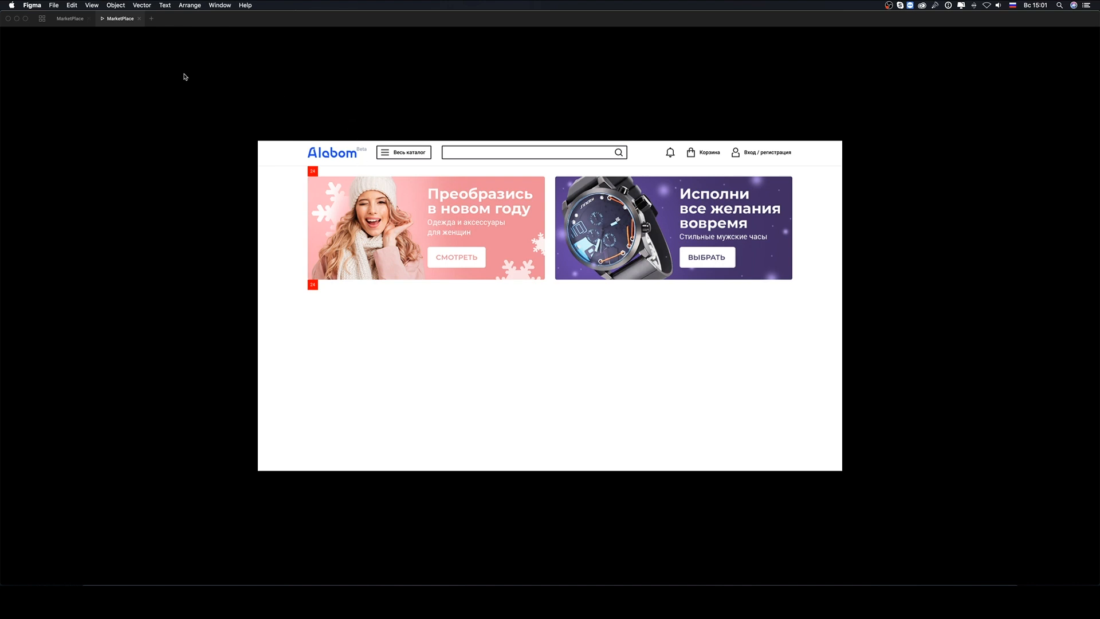
click(78, 20)
- Copy the H1 sample heading from the source frame to X 116, Y 348 in the 1366 frame
click(368, 136)
scroll(369, 136, down, 5)
scroll(369, 136, left, 5)
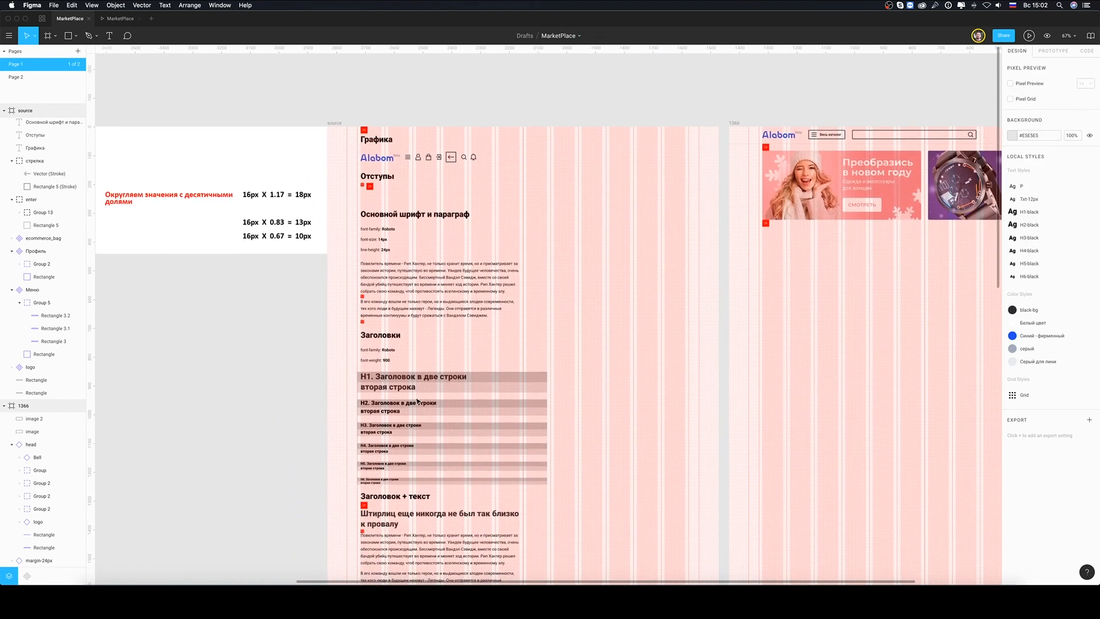
click(415, 382)
drag(415, 382, 818, 241)
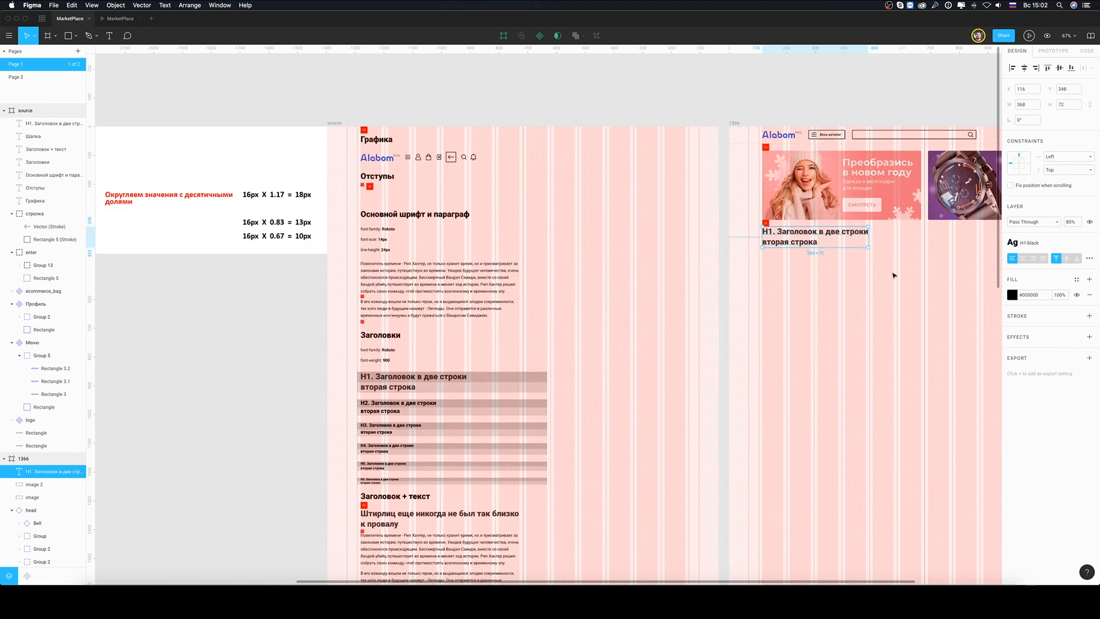
- Replace the copied H1 heading's text with «Название раздела»
scroll(889, 274, right, 5)
scroll(889, 272, up, 8)
scroll(625, 268, left, 5)
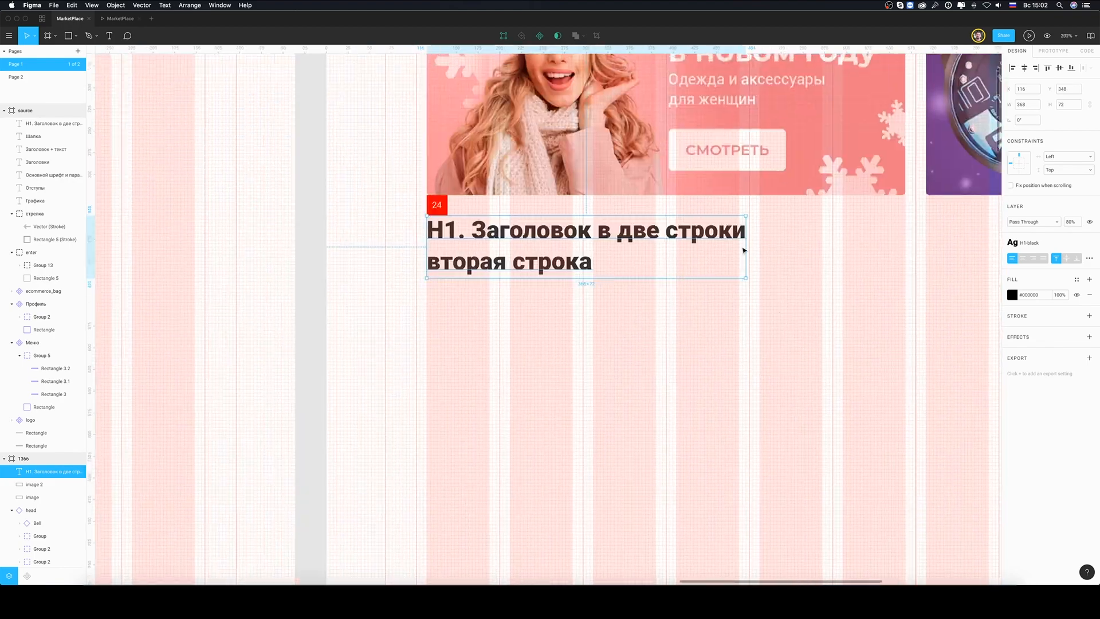
key(Return)
text(Название раздела)
scroll(653, 263, down, 6)
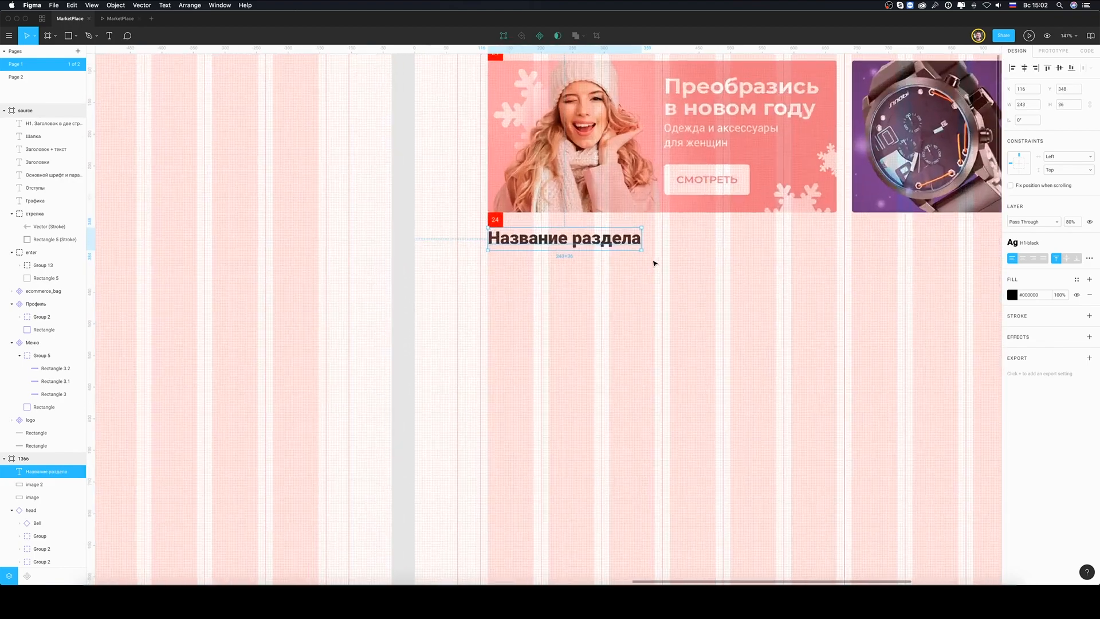
scroll(654, 263, right, 2)
- Copy the padding-12px spacer from the source frame and place it directly below the «Название раздела» heading
click(471, 258)
scroll(472, 258, up, 4)
scroll(471, 257, down, 4)
scroll(472, 258, left, 4)
click(170, 181)
key(super+c)
click(809, 294)
key(super+v)
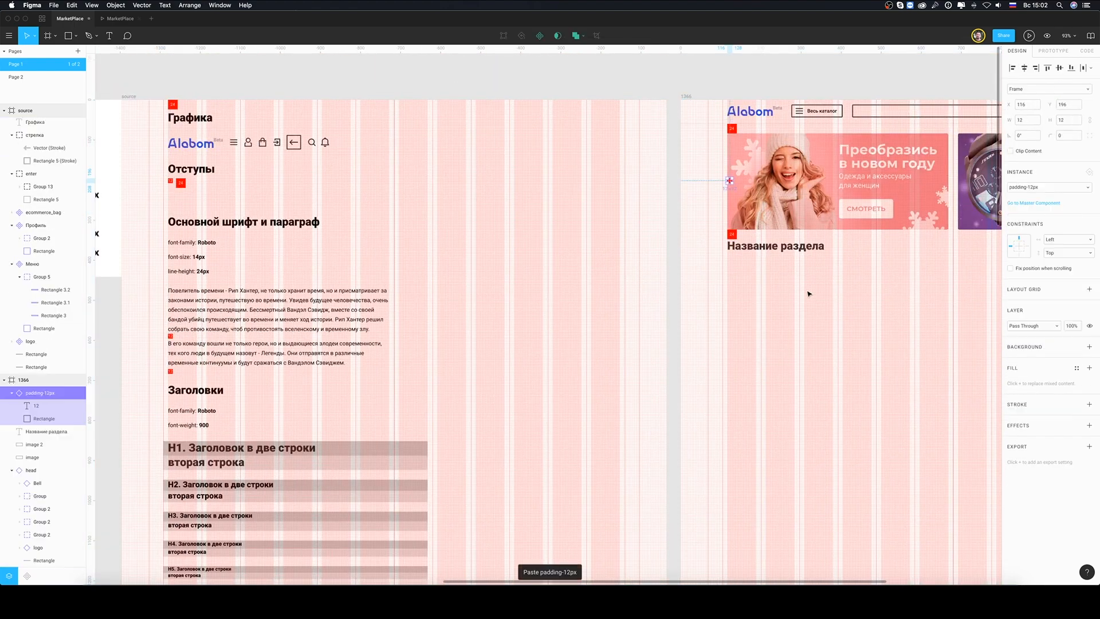
scroll(769, 264, up, 5)
click(767, 175)
- Preview the section heading and its spacing in the prototype, and return to the area below the heading in the design
click(120, 18)
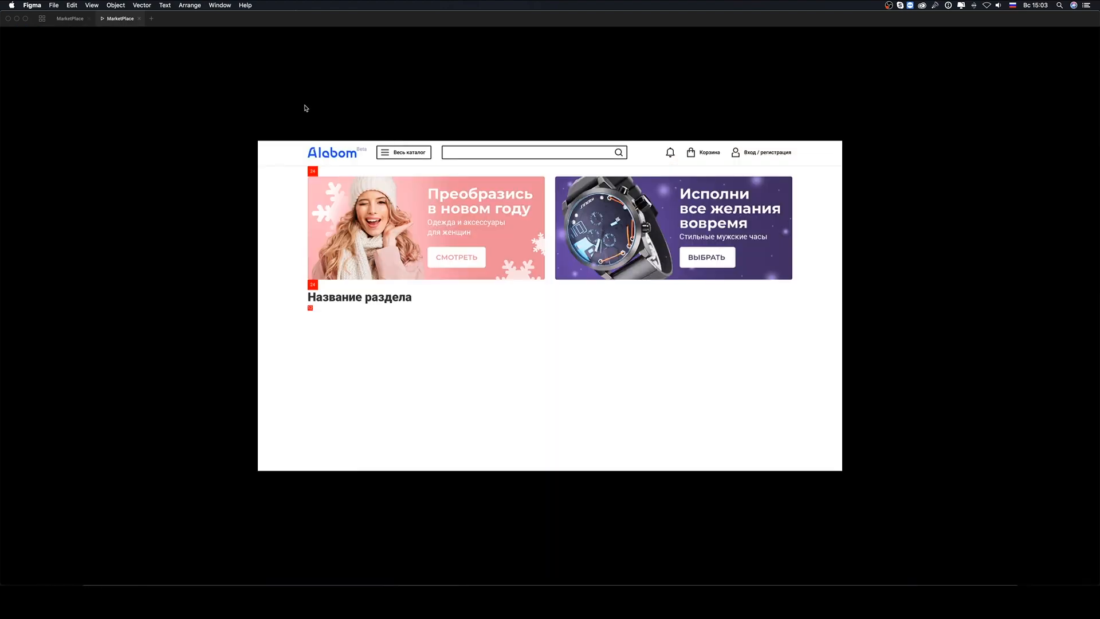
click(69, 18)
scroll(645, 287, right, 4)
scroll(395, 207, up, 3)
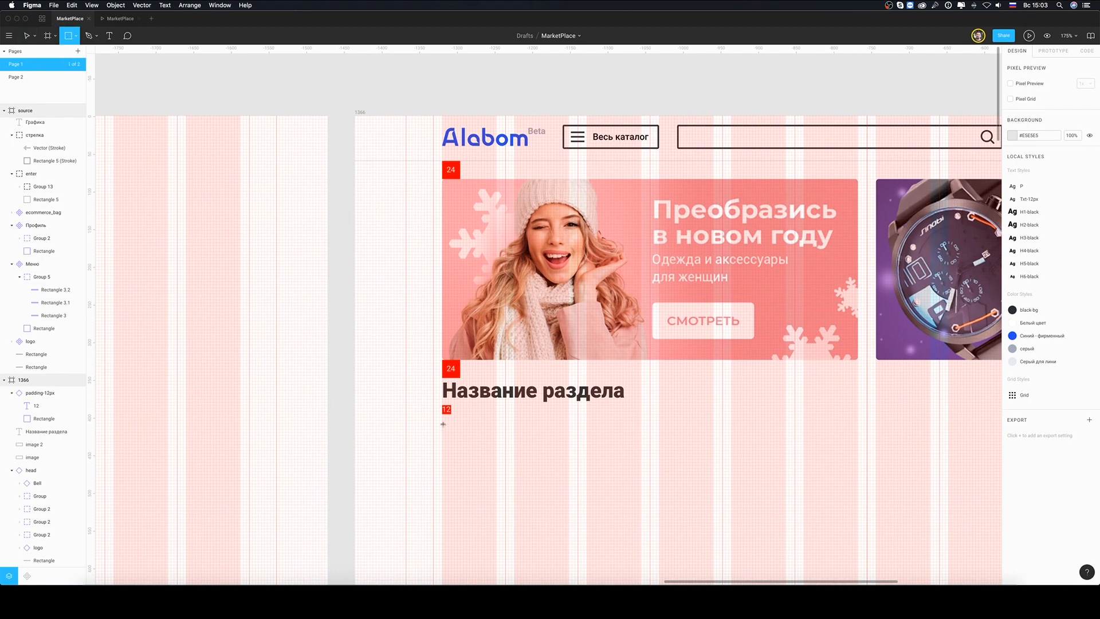
- Draw a 168 × 168 square at X 116, Y 396, directly below the 12 px spacer
drag(443, 424, 566, 546)
scroll(565, 498, down, 5)
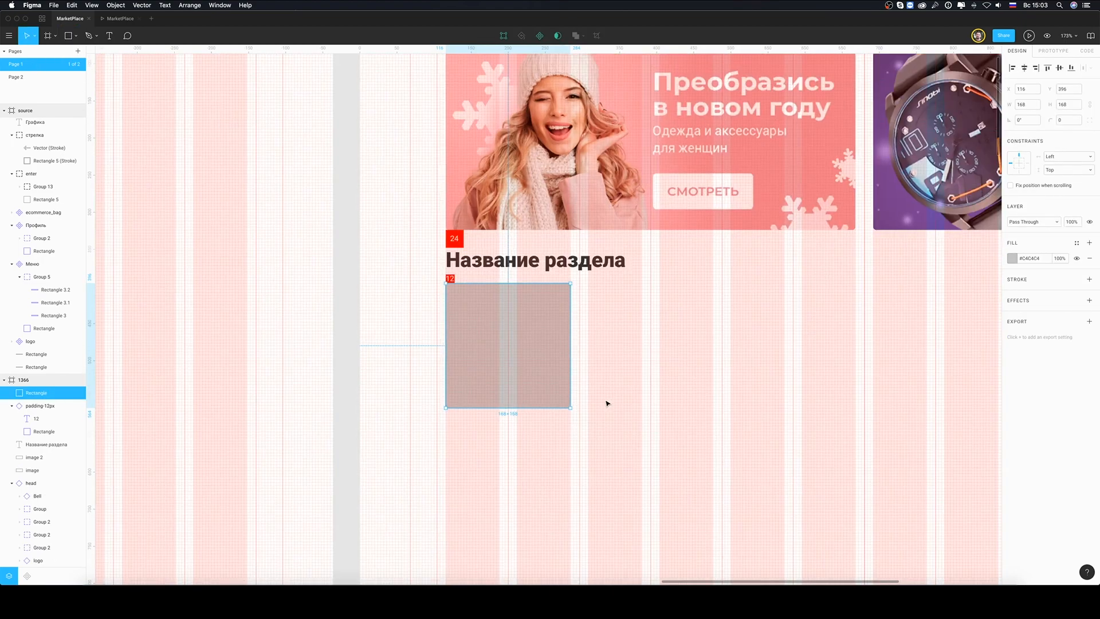
- Copy the H4 sample heading from the source frame and place it just below the square in the 1366 frame
scroll(607, 403, down, 3)
scroll(507, 402, left, 10)
scroll(405, 401, down, 5)
click(356, 371)
scroll(652, 398, left, 1)
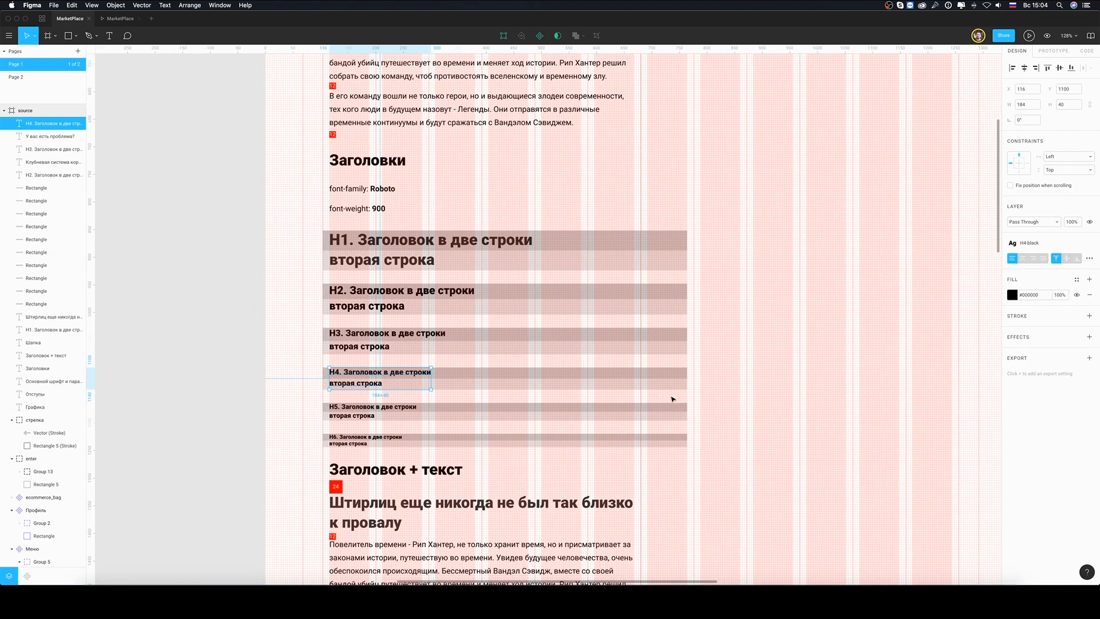
scroll(672, 398, down, 2)
scroll(688, 401, right, 8)
click(515, 79)
key(super+v)
scroll(589, 344, down, 4)
drag(589, 537, 590, 243)
- Replace the copied H4 heading's text with the price «184 ₽»
scroll(589, 244, up, 8)
double_click(586, 255)
text(1)
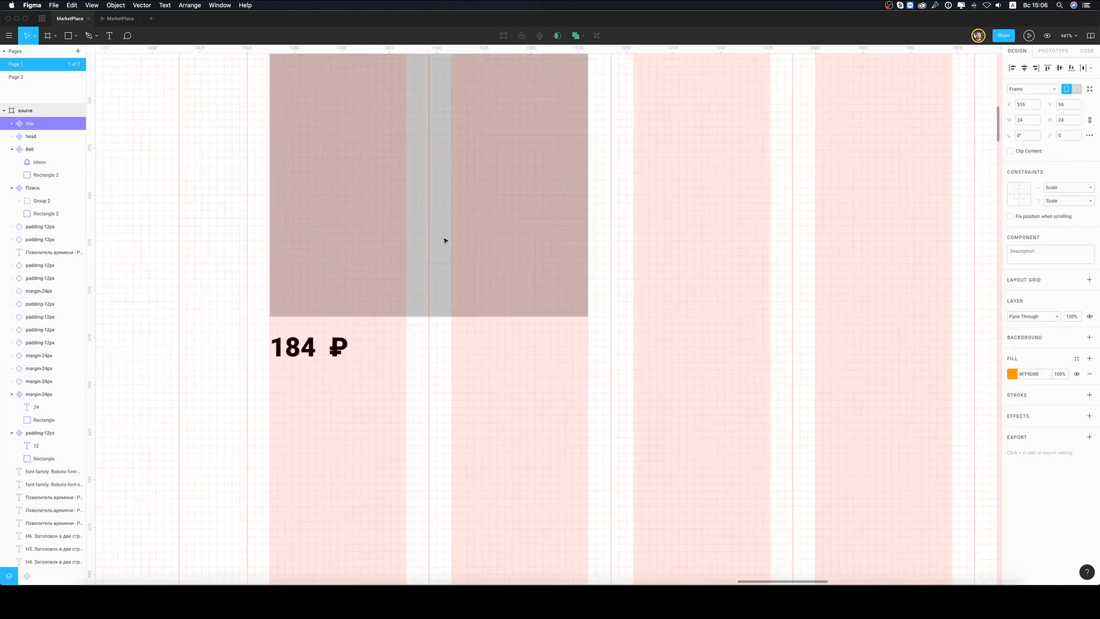
- Place a 24 × 24 instance of the source frame's star component on the price row, near the square's right edge
scroll(444, 238, left, 5)
key(super+v)
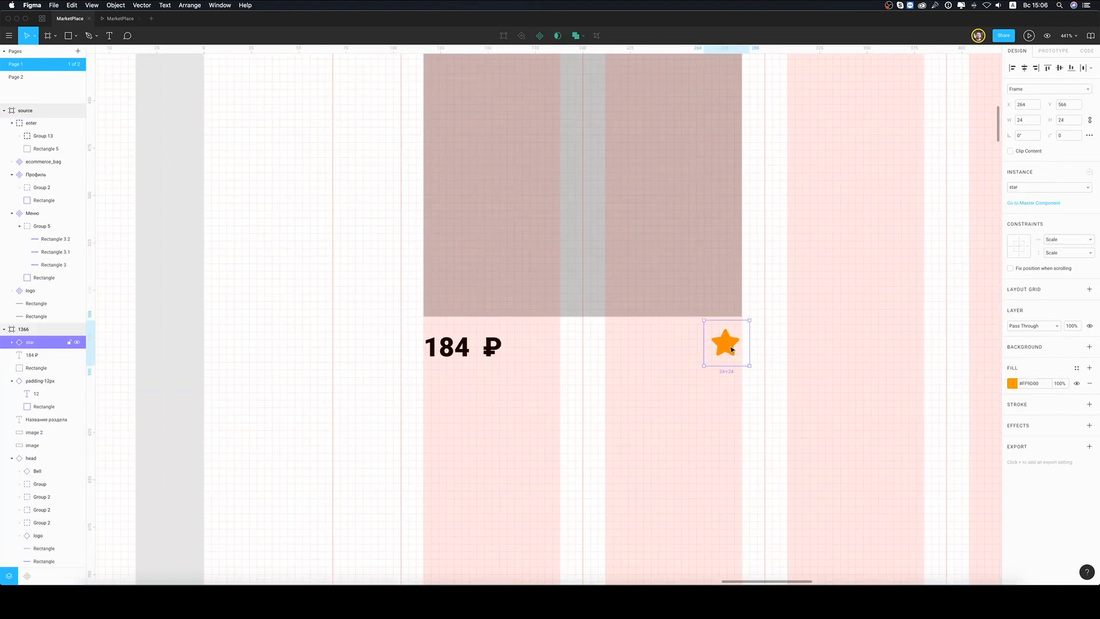
key(Escape)
- Set the «184 ₽» price's line height to 24 px and save its formatting as the text style Price
click(483, 355)
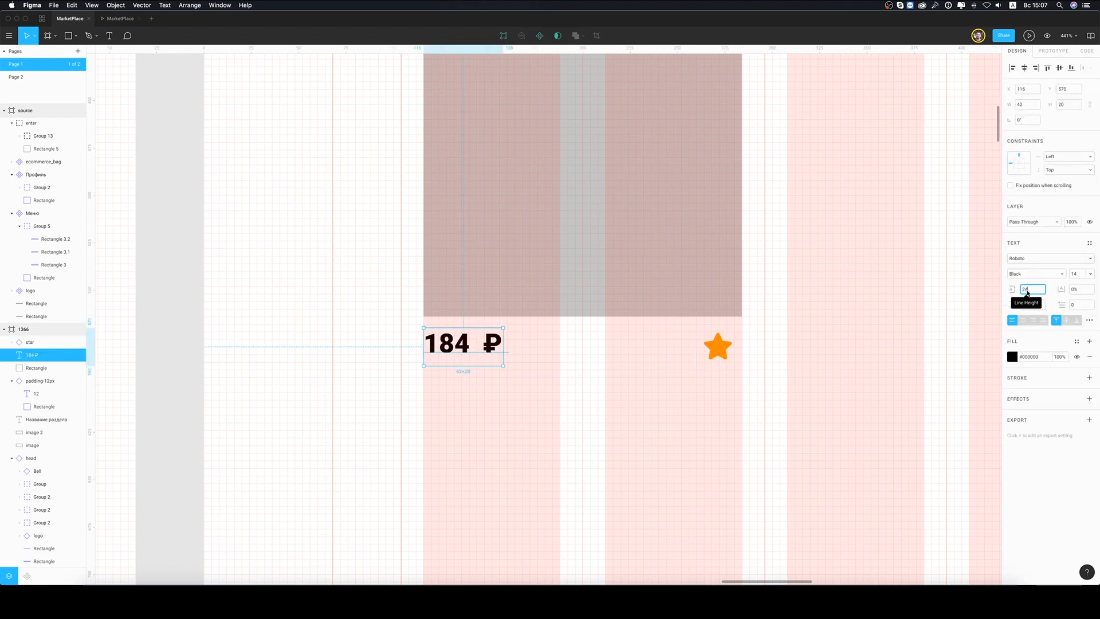
click(1087, 262)
text(Price)
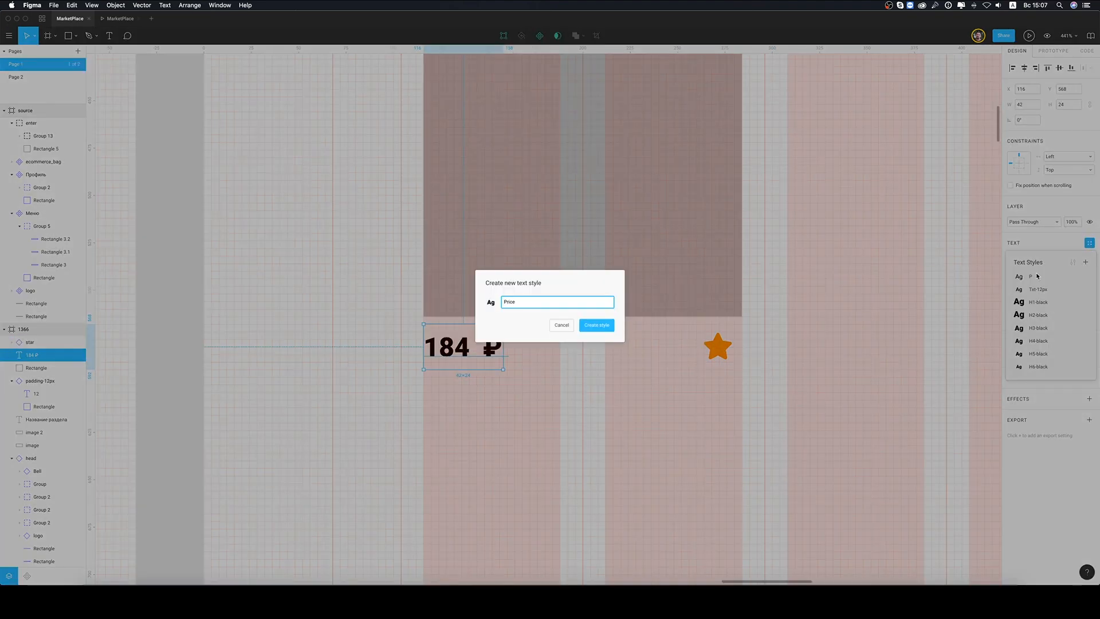
key(Return)
- Duplicate the price directly below the original, apply the Txt-12px style to it and set its line height to 12 px
click(588, 367)
scroll(588, 366, down, 3)
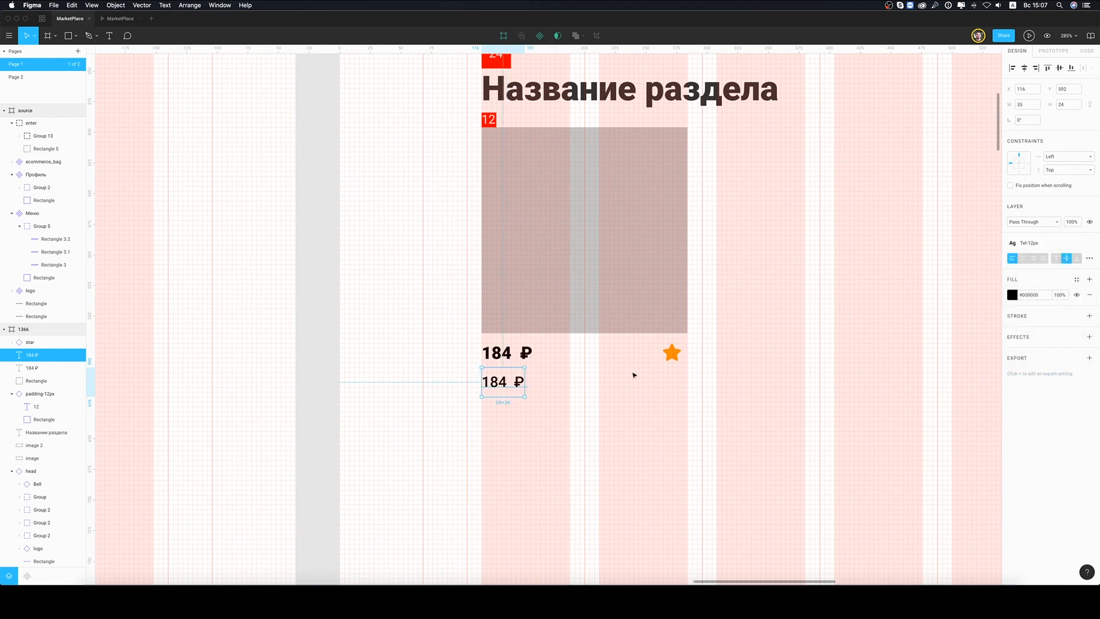
scroll(550, 364, up, 5)
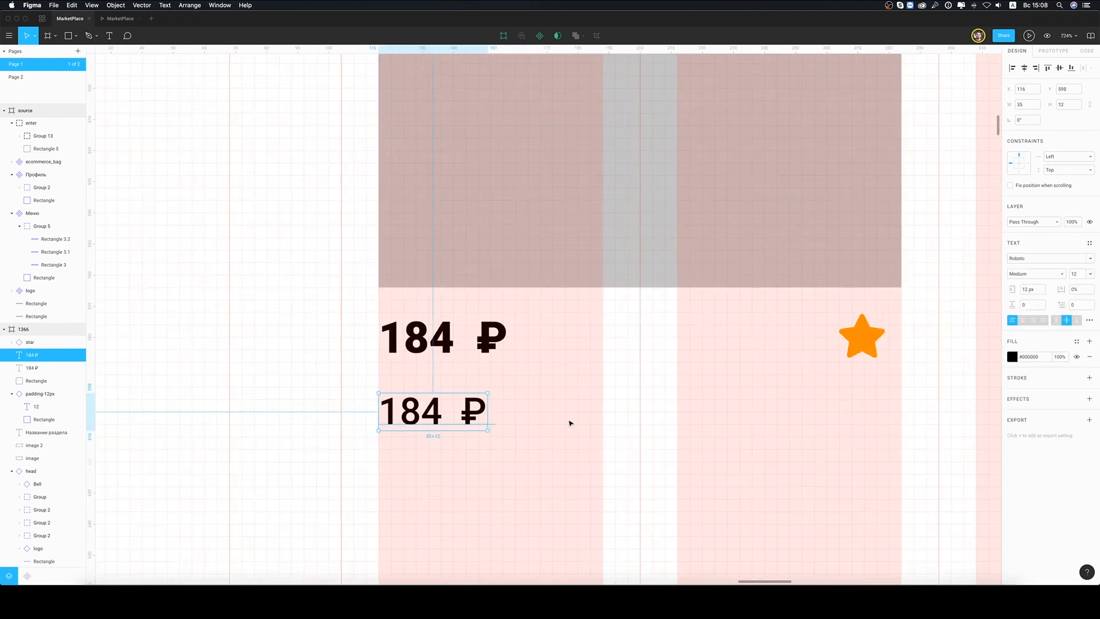
- Save the smaller price's formatting as the text style Price-small and colour it with the серый style
click(1090, 244)
click(1086, 263)
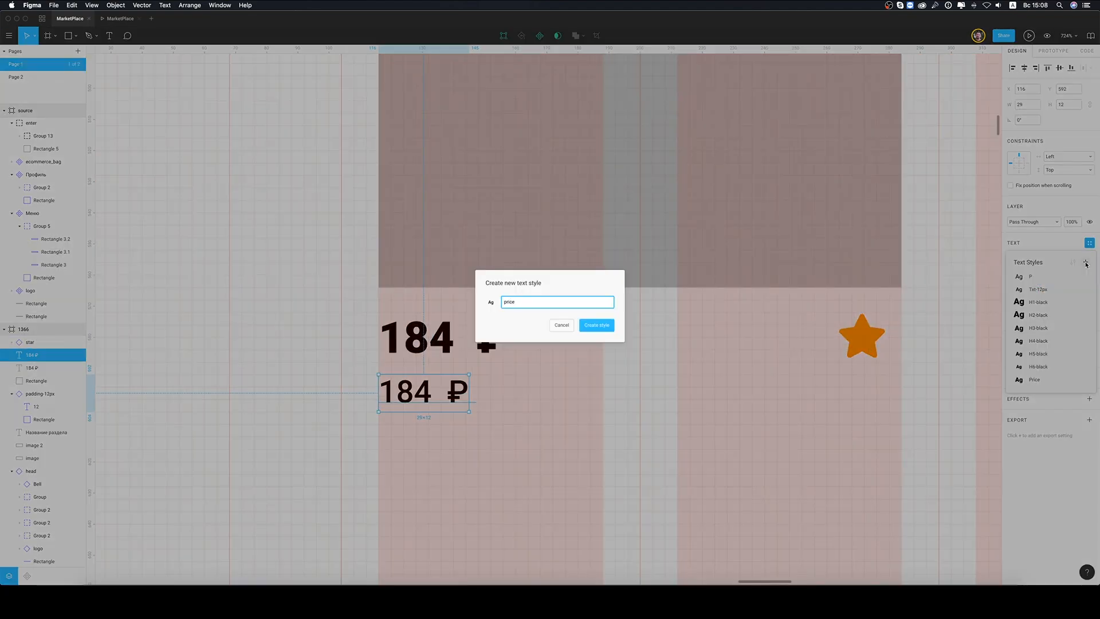
text(Price-small)
key(Return)
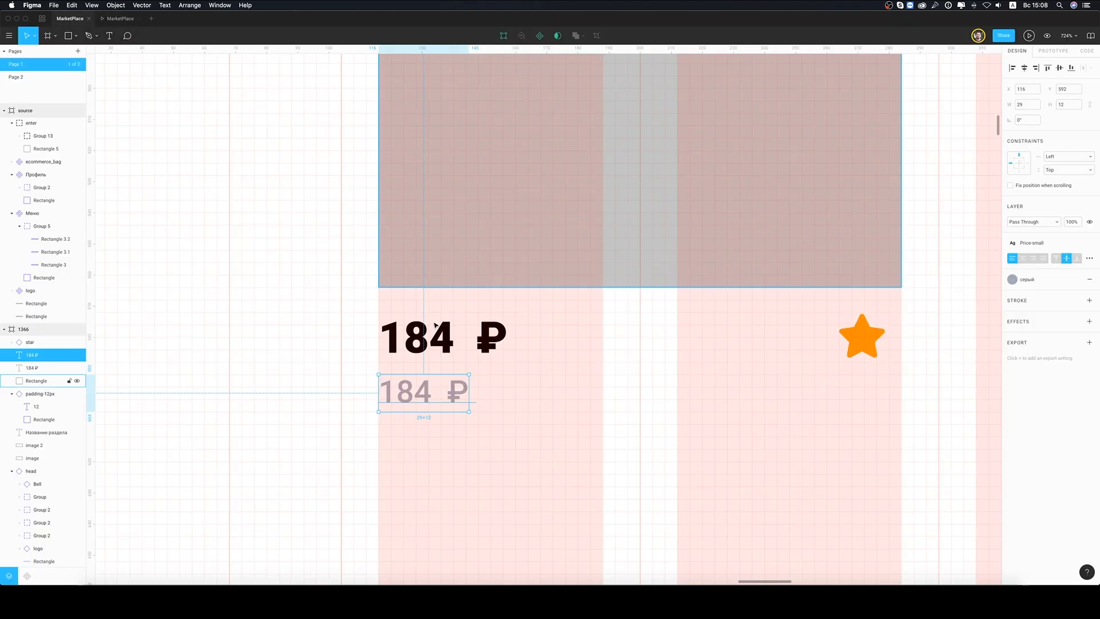
- Set the Price text style's font size to 16 and check the price in the prototype
click(437, 325)
click(1075, 246)
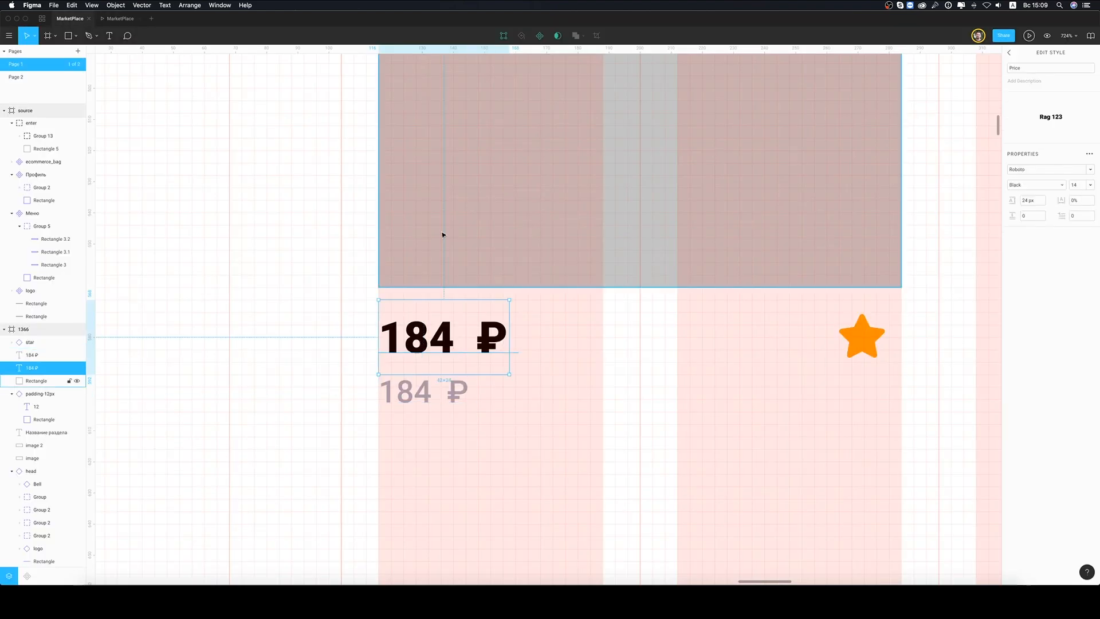
click(121, 19)
click(70, 19)
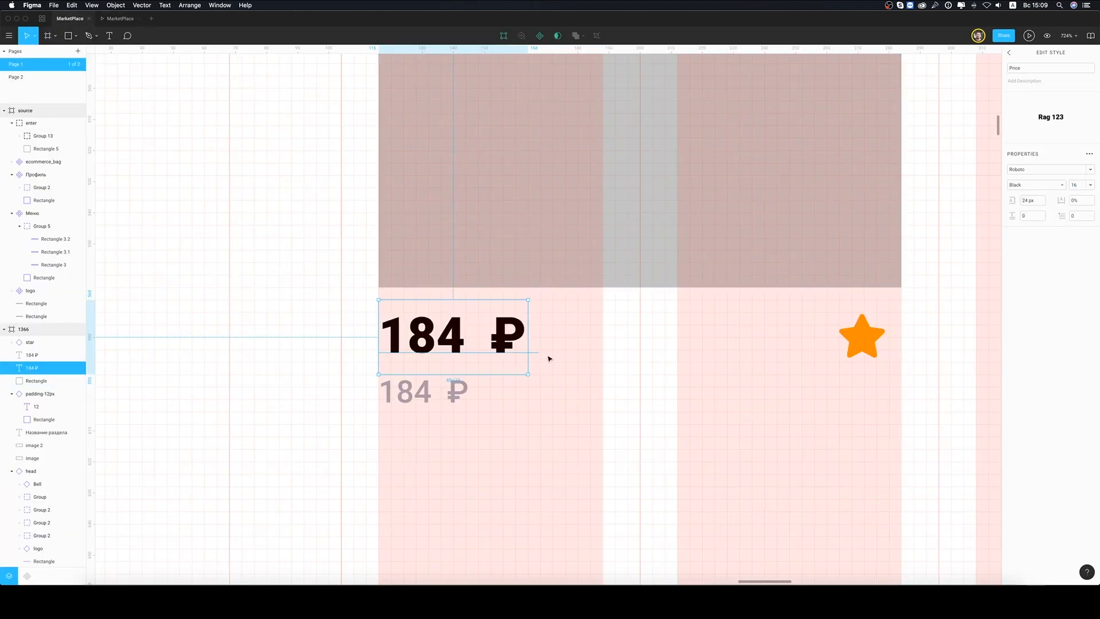
- Set the Price-small text style's font size to 12 and compare both prices in the prototype
click(452, 392)
click(1074, 245)
click(122, 21)
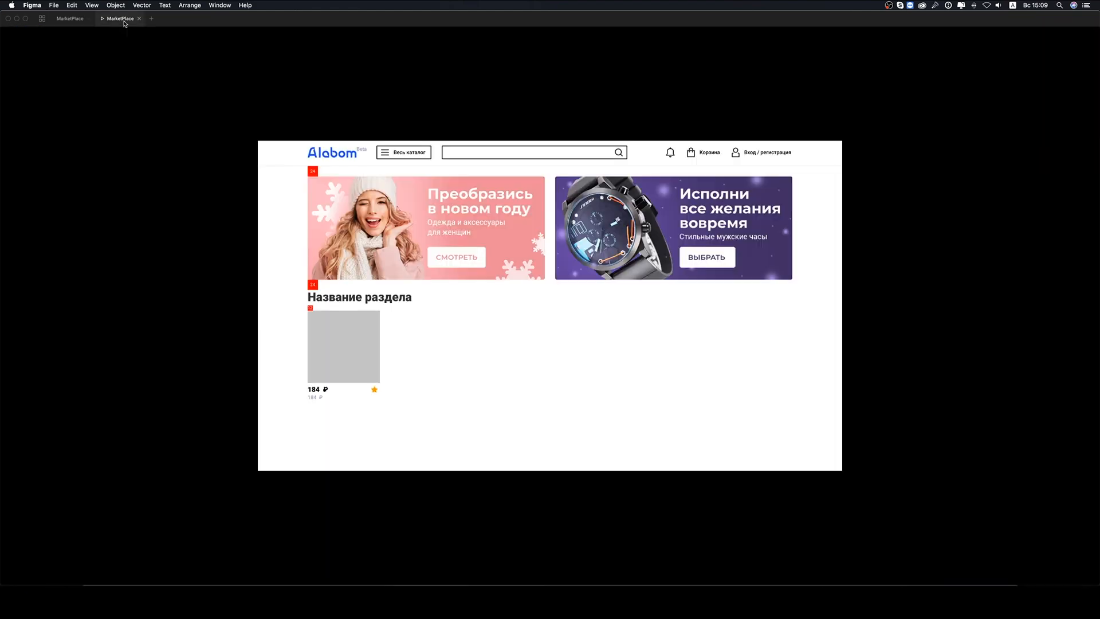
click(70, 18)
click(453, 335)
click(120, 19)
click(70, 18)
- Set the Price-small style's line height to 16 px, preview it, and change the smaller price's text to «250 ₽»
click(480, 399)
click(1075, 244)
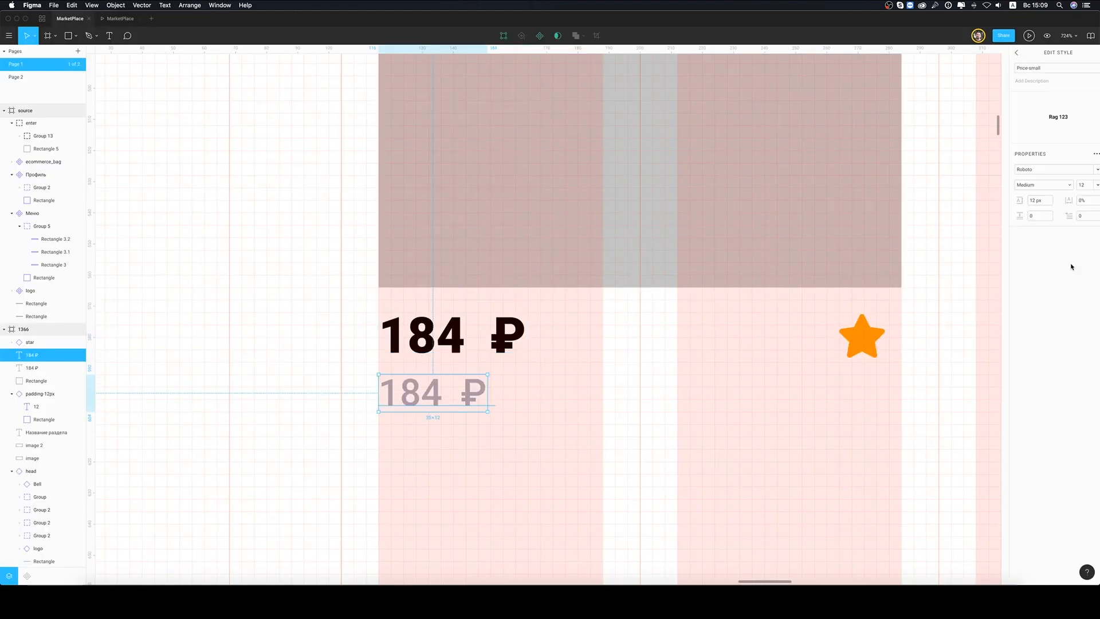
click(480, 338)
click(464, 414)
click(108, 20)
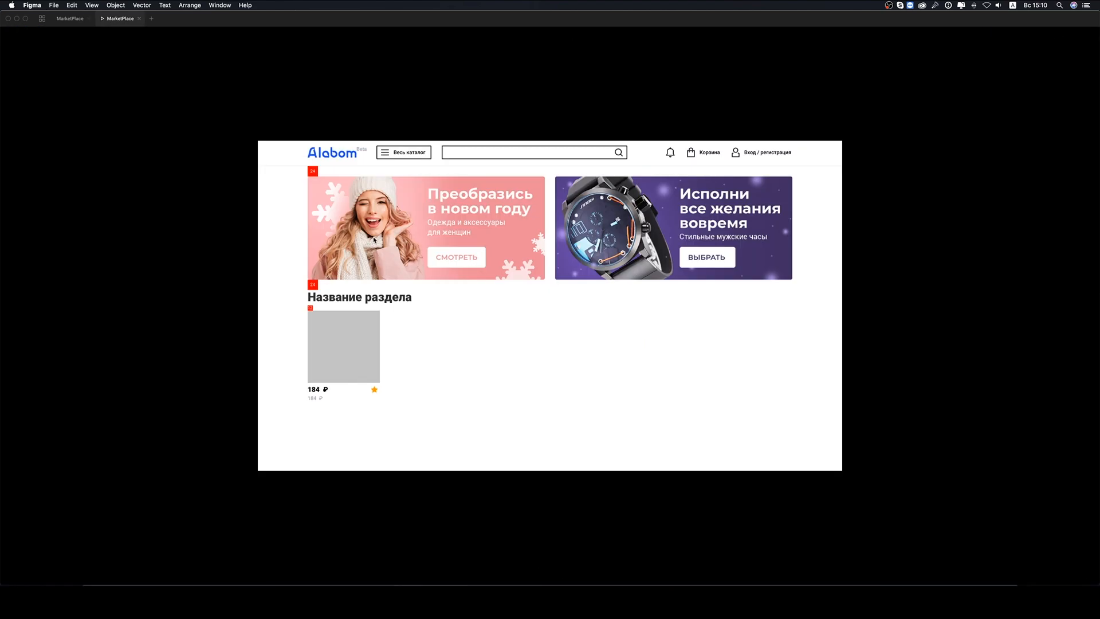
click(70, 19)
double_click(439, 398)
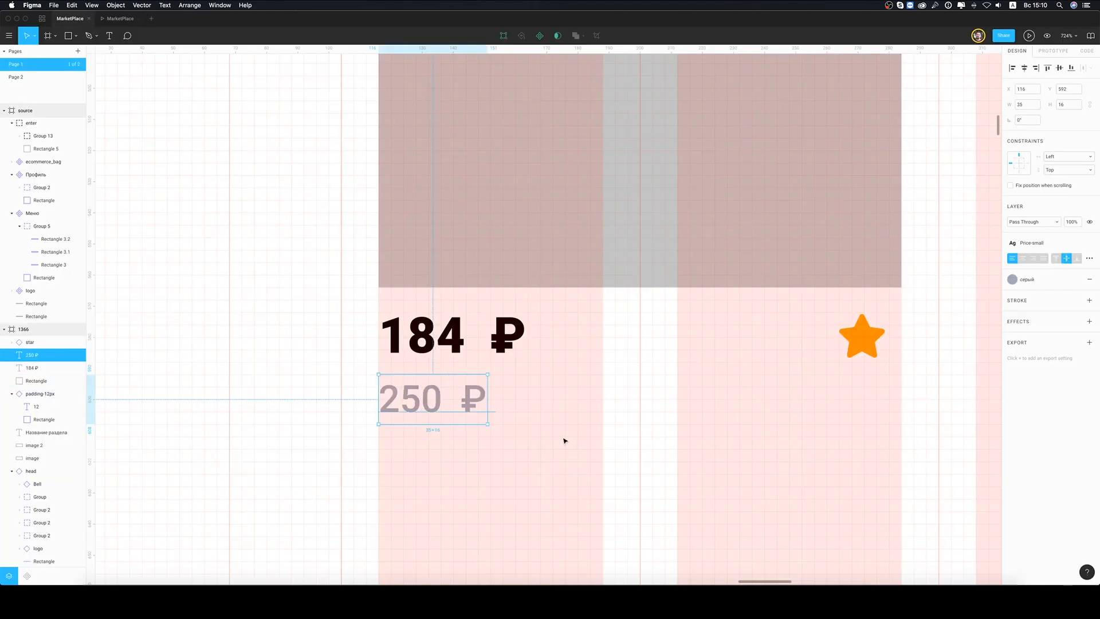
click(564, 441)
- Draw a 38 × 24 rectangle in the square's upper-left corner and fill it with the Red color style
scroll(573, 440, down, 4)
key(r)
mouse_move(497, 180)
mouse_down()
mouse_move(552, 211)
mouse_move(533, 209)
mouse_up()
scroll(533, 208, up, 2)
click(1076, 243)
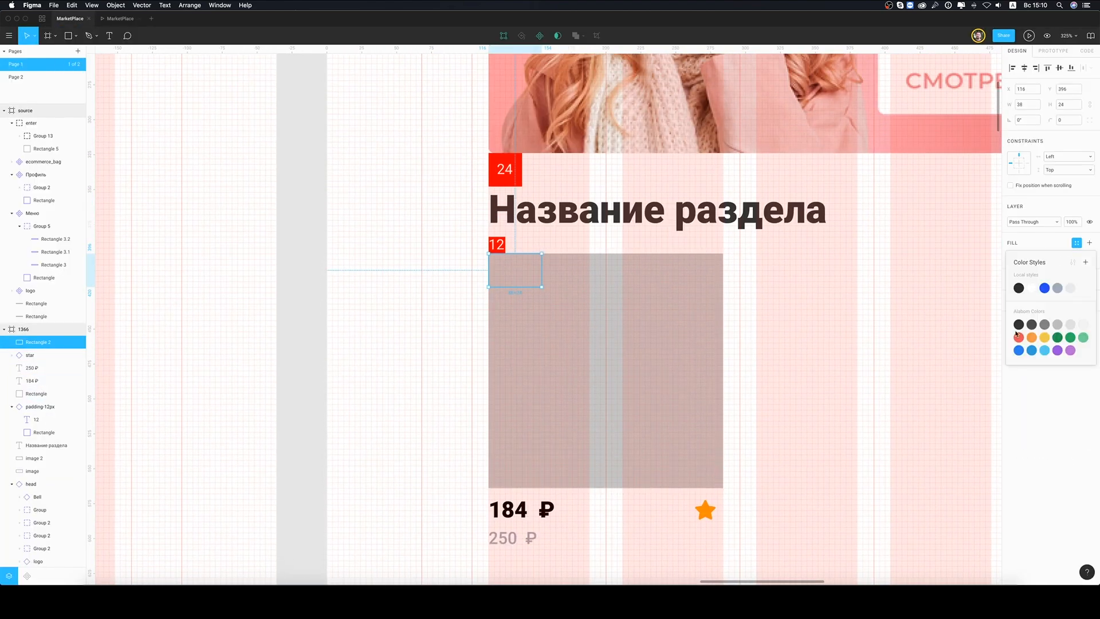
click(1018, 337)
scroll(550, 238, up, 3)
scroll(545, 246, down, 3)
- Copy the «250 ₽» text onto the red rectangle, set its font size to 18 and change the text to «−30%»
click(508, 556)
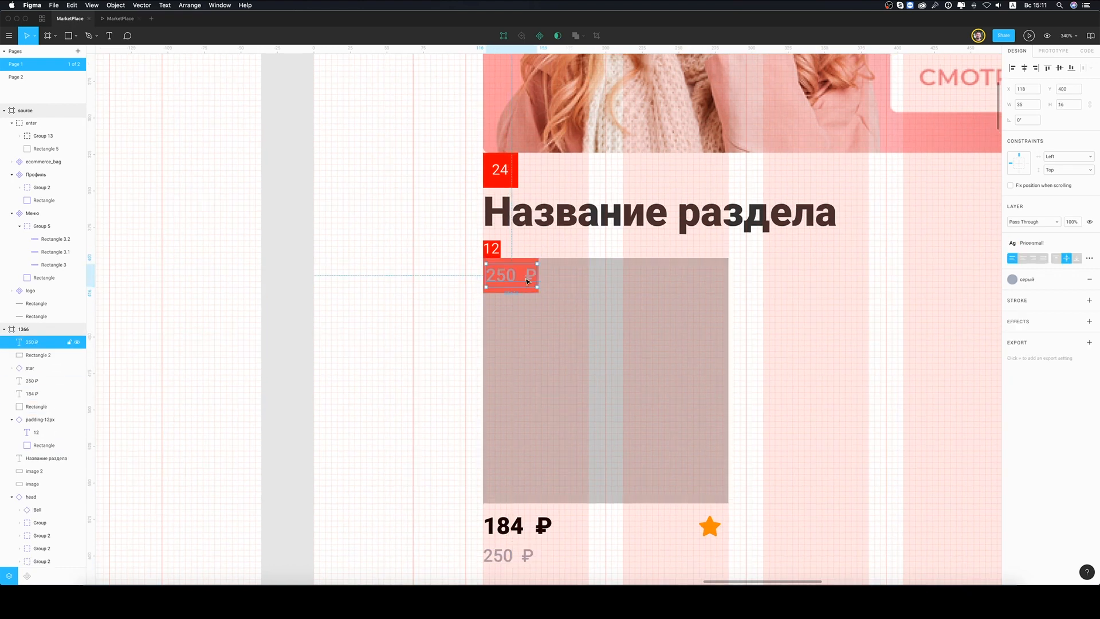
click(1090, 273)
click(1077, 300)
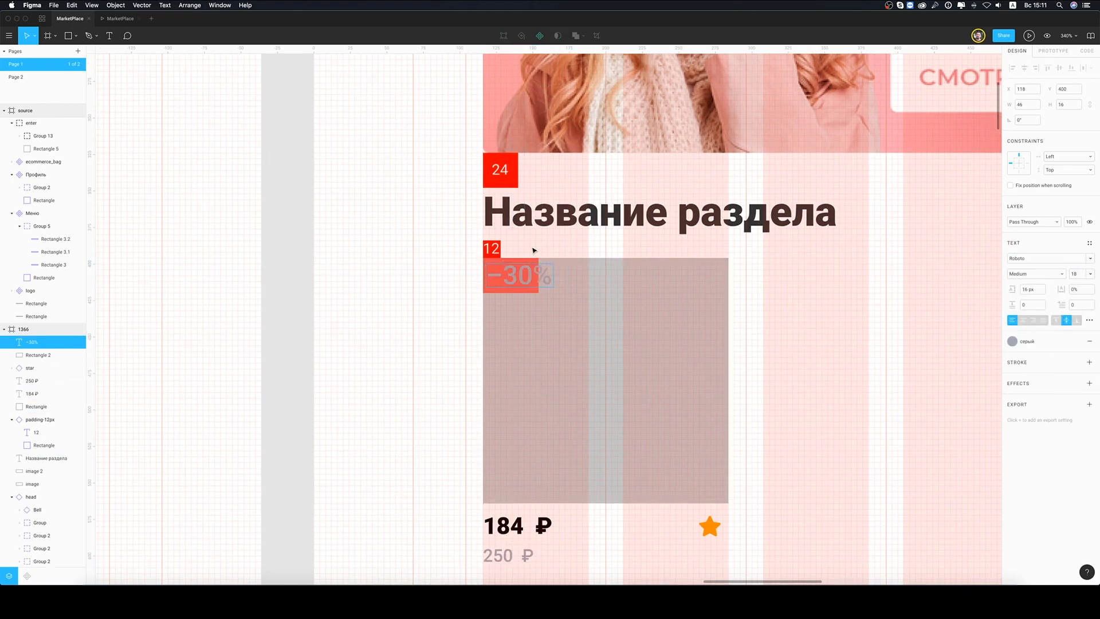
- Align the «−30%» label with the red rectangle and widen the rectangle to 48 px
click(466, 283)
click(485, 277)
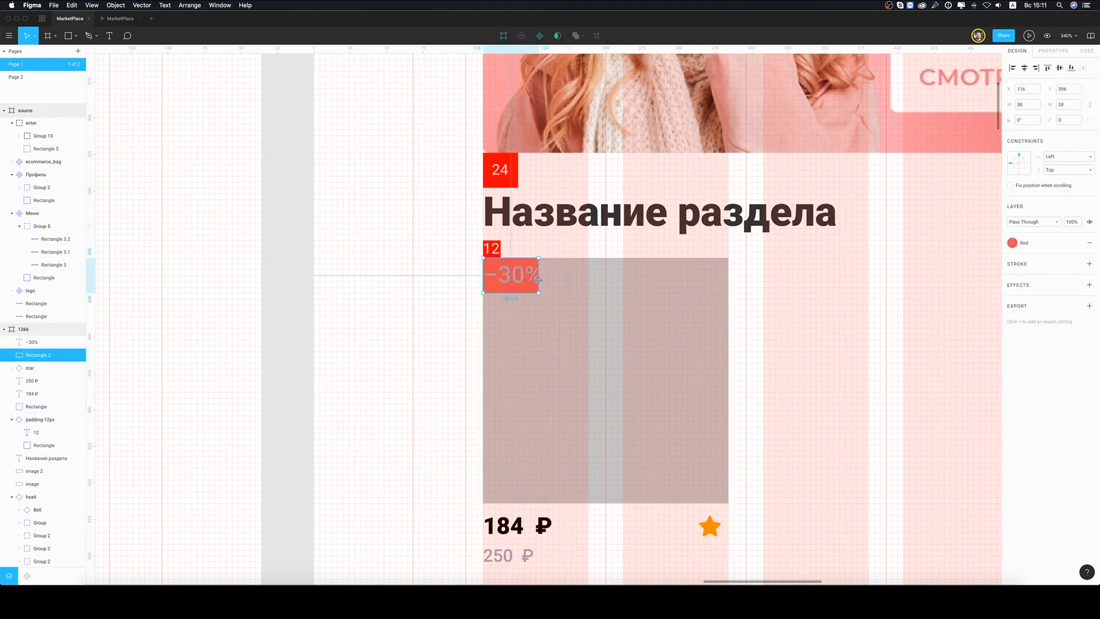
drag(539, 275, 552, 275)
- Colour the «−30%» label with Белый цвет, set 16 px font and 24 px line height, and centre it in a 48 × 24 box over the rectangle
click(515, 275)
click(1018, 340)
click(1032, 388)
click(550, 273)
scroll(553, 273, up, 5)
click(504, 277)
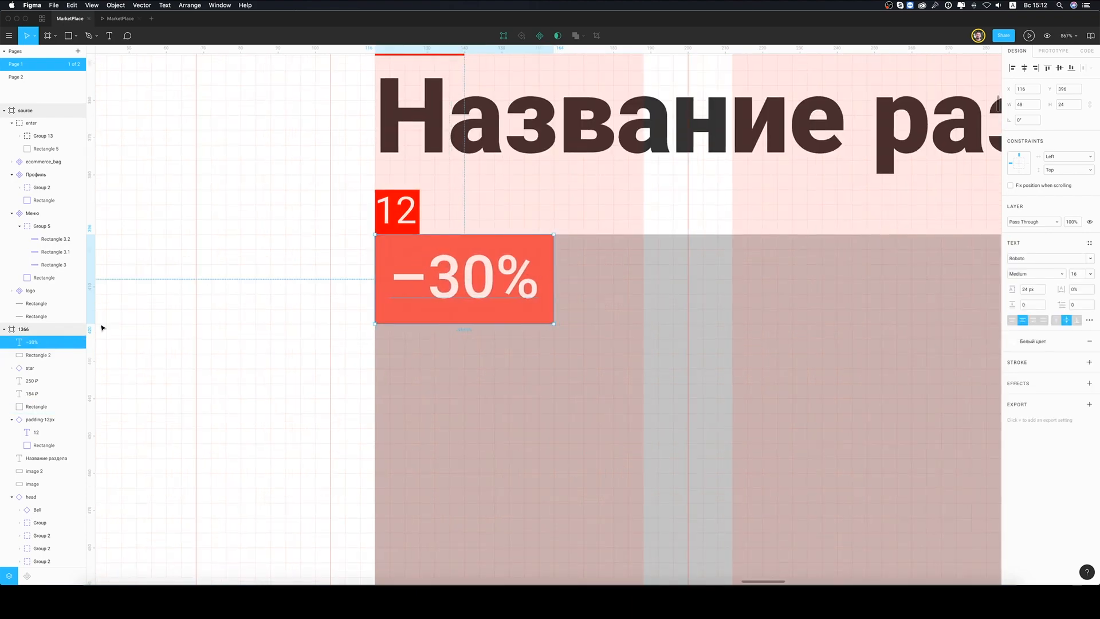
- Group the «−30%» badge, place it in the source frame, and recolour the card badge's rectangle with a brighter local Red style
key(shift+1)
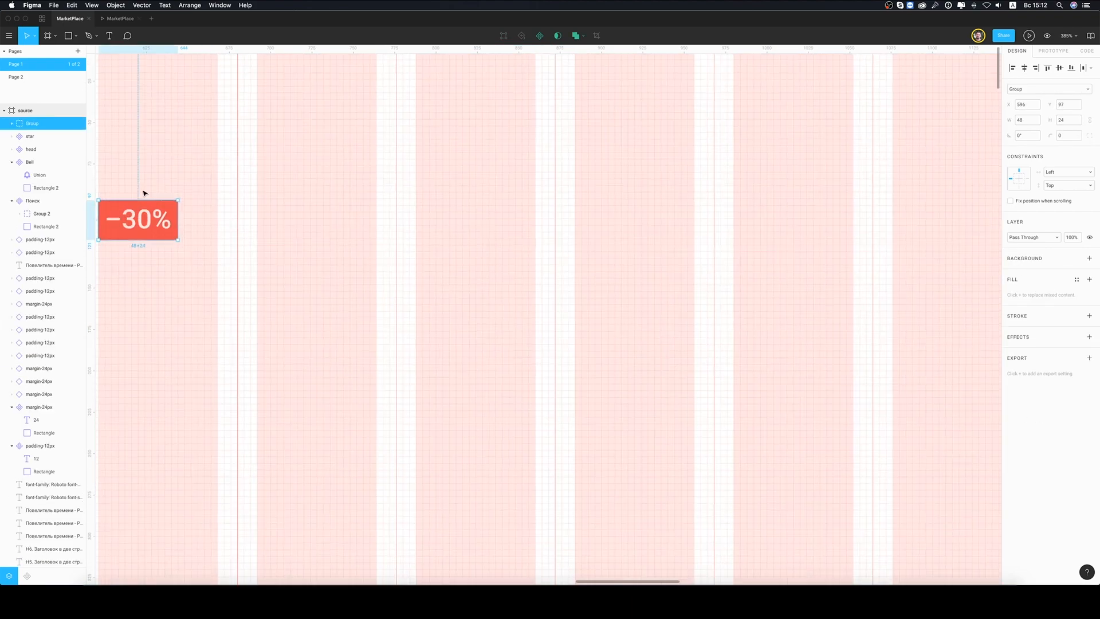
scroll(410, 318, left, 5)
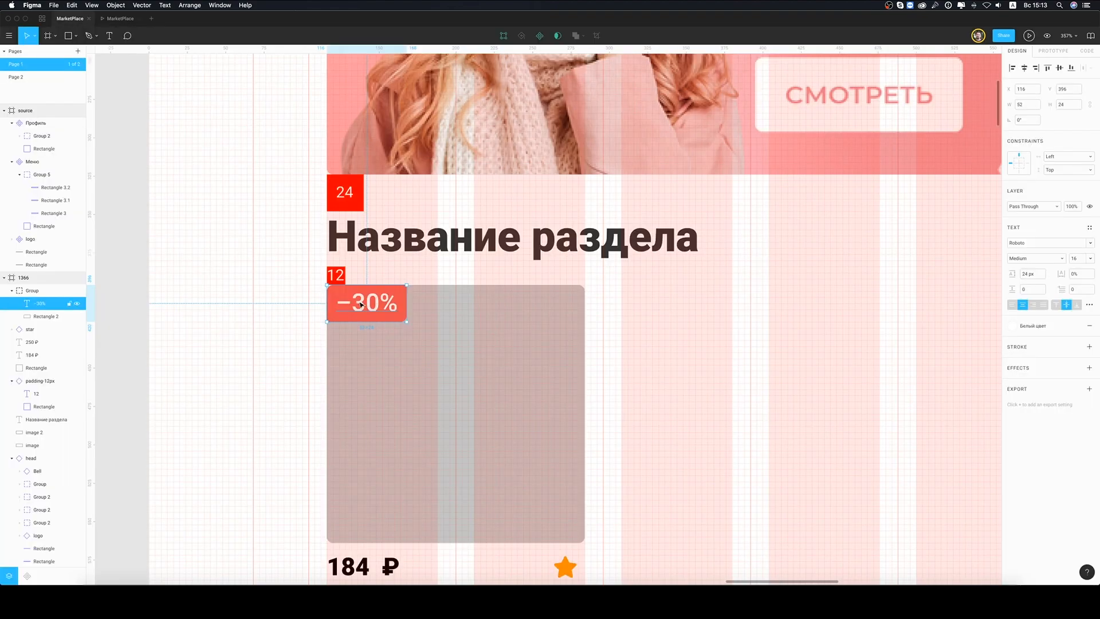
click(45, 317)
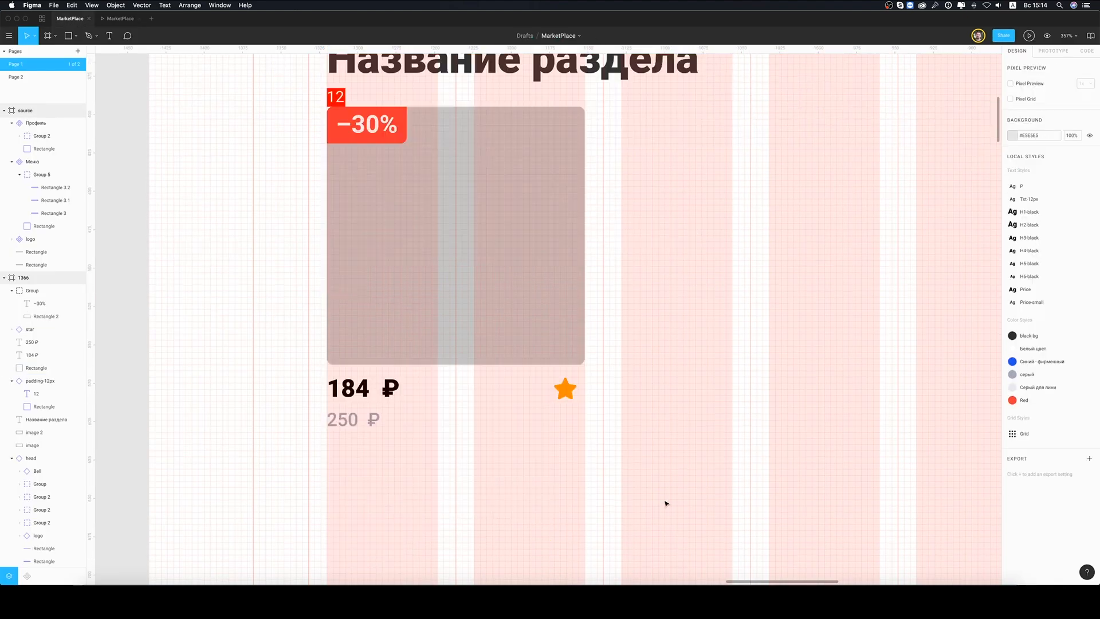
- Shift the star left and add the grey rating text «4,3» beside it, aligned to the square's right edge
scroll(665, 504, down, 3)
click(534, 293)
click(352, 324)
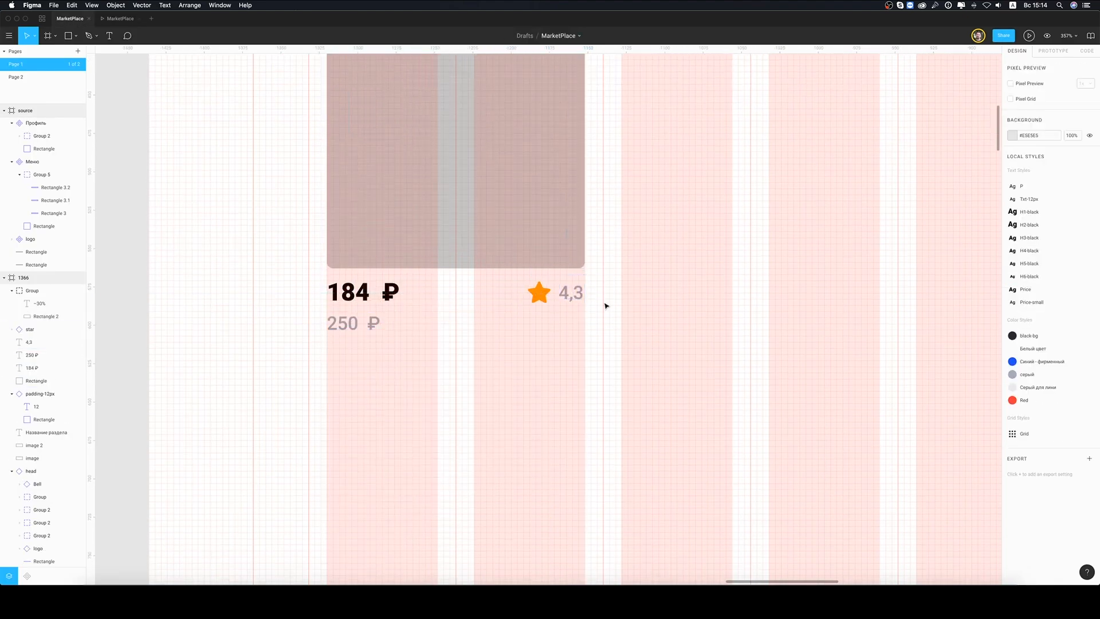
- Add the 168 px wide description «Открытый портативный путешествия ветрозащитный прищепки эластичных веревках скольжению веревка одежда» below the price row and move «250 ₽» beside «184 ₽»
text(Открытый портативный путешествия ветрозащитный прищепки эластичных веревках скольжению веревка одежда)
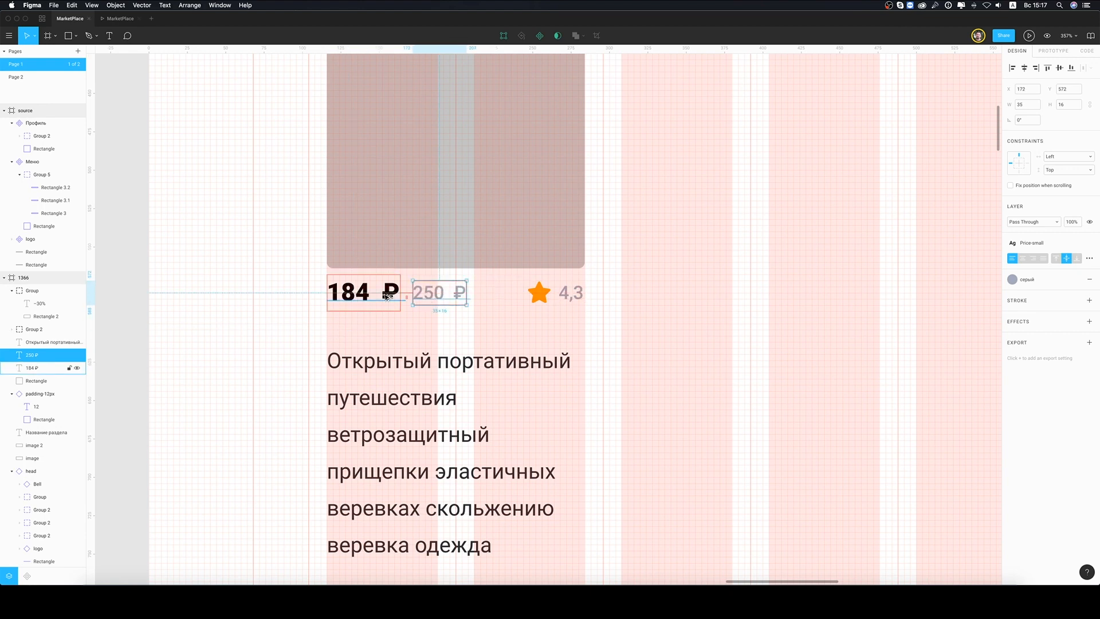
click(401, 366)
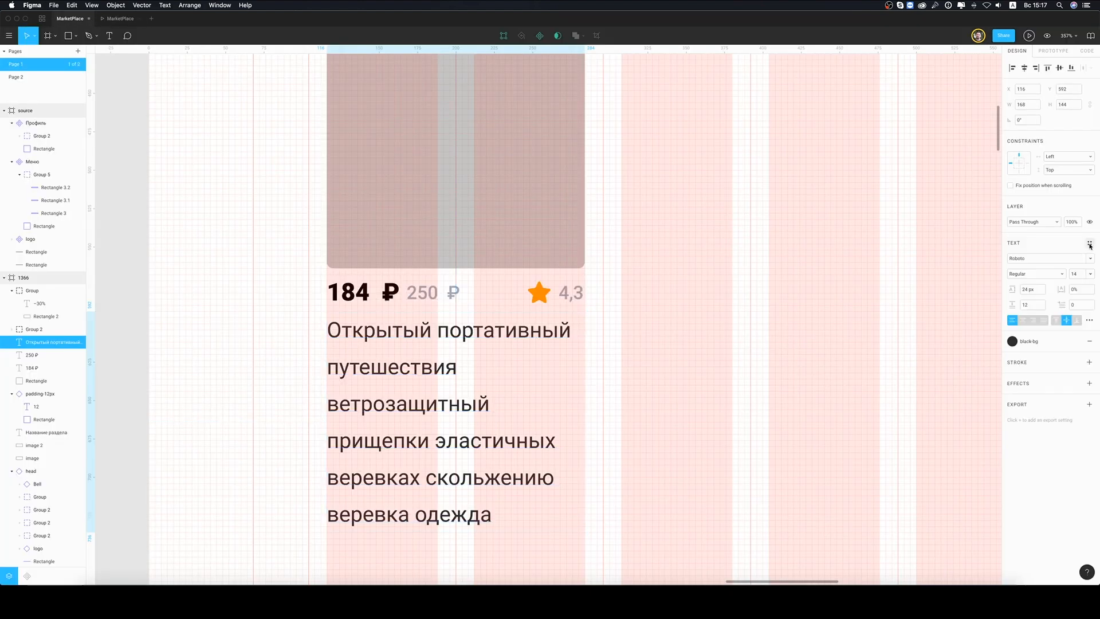
- Shorten the product description to «Открытый портативный путешествия...» and check the card in the prototype
double_click(493, 381)
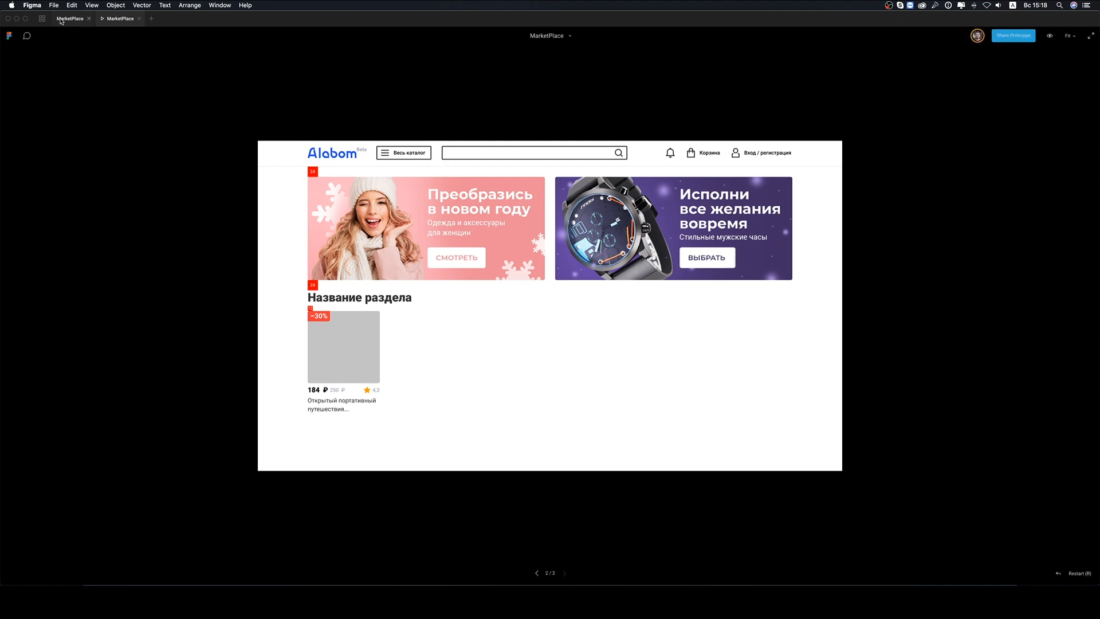
click(60, 19)
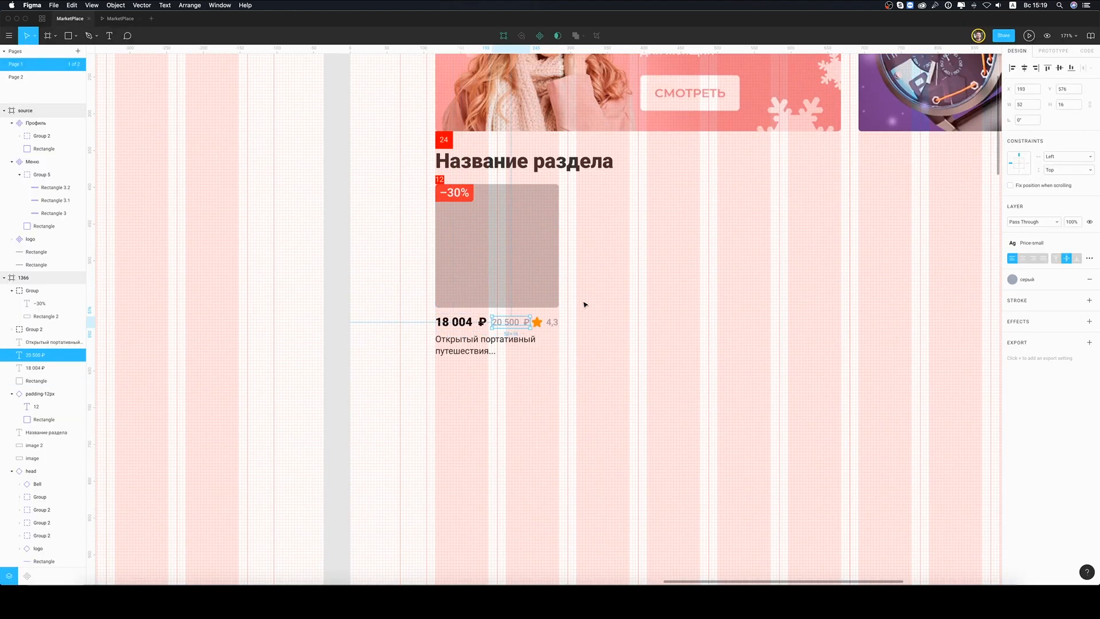
- Check the price row in the prototype with «18 004 ₽» and «20 500 ₽», and set the prices to «184 ₽» and «254 ₽»
click(120, 19)
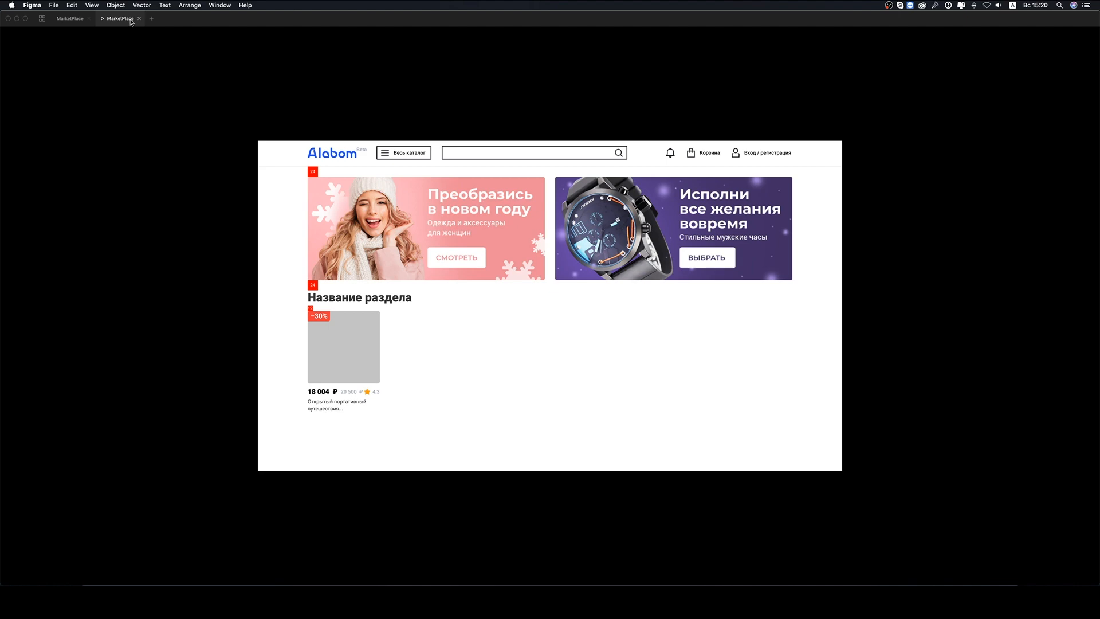
click(68, 20)
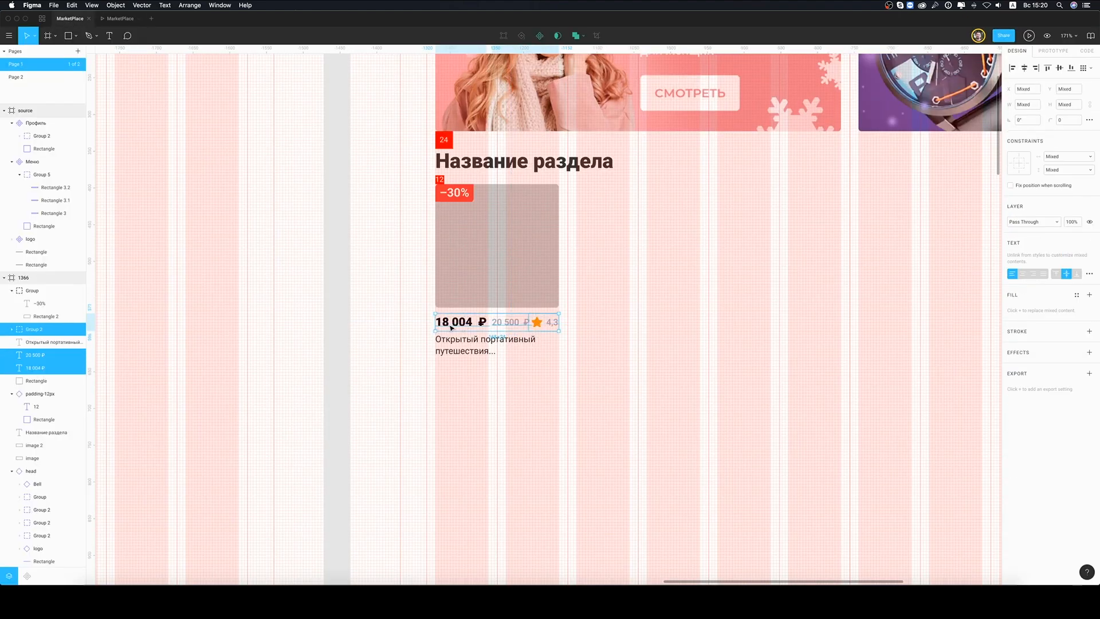
click(122, 19)
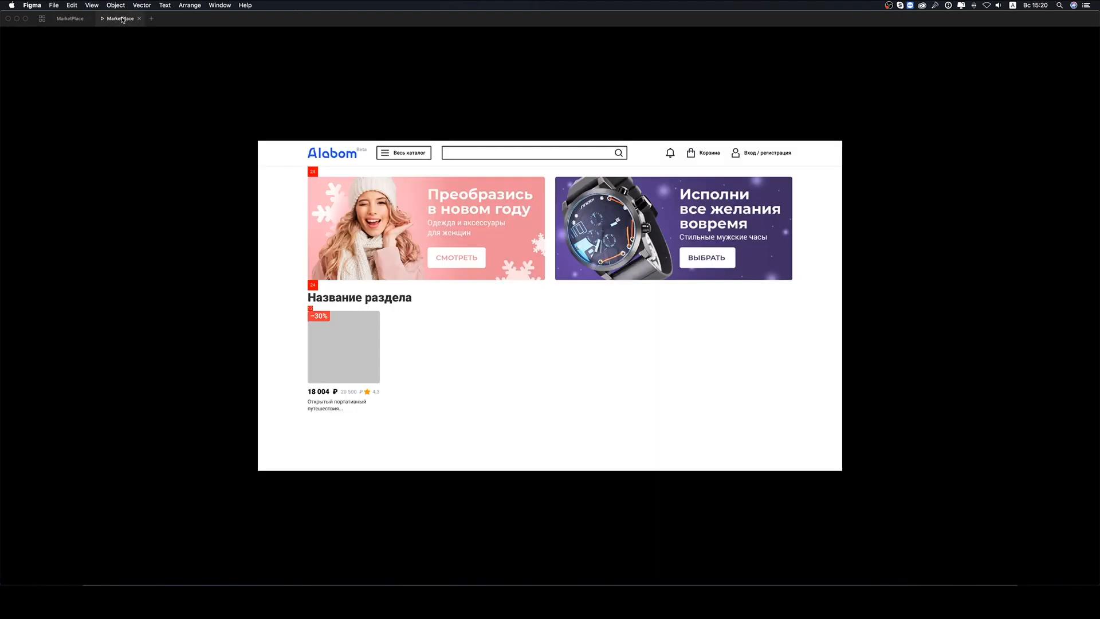
click(70, 18)
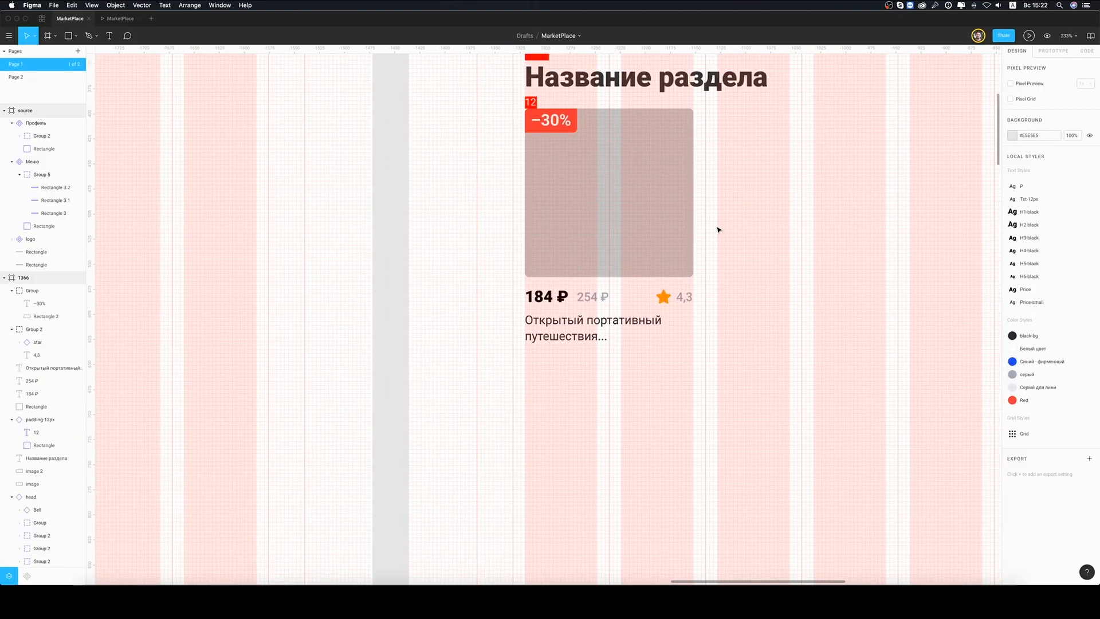
- Draw a 192 × 260 white background rectangle with rounded corners and a soft shadow behind the product card at X 104, Y 384
key(r)
mouse_move(513, 140)
mouse_down()
mouse_move(693, 246)
mouse_move(706, 400)
mouse_up()
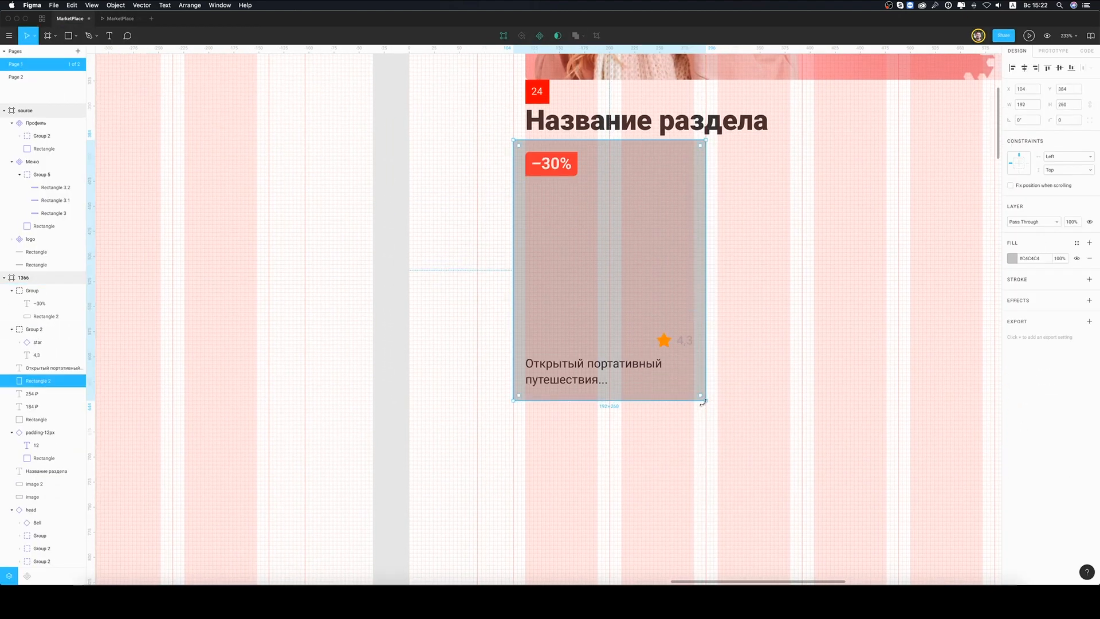
click(1013, 259)
click(932, 274)
click(1068, 120)
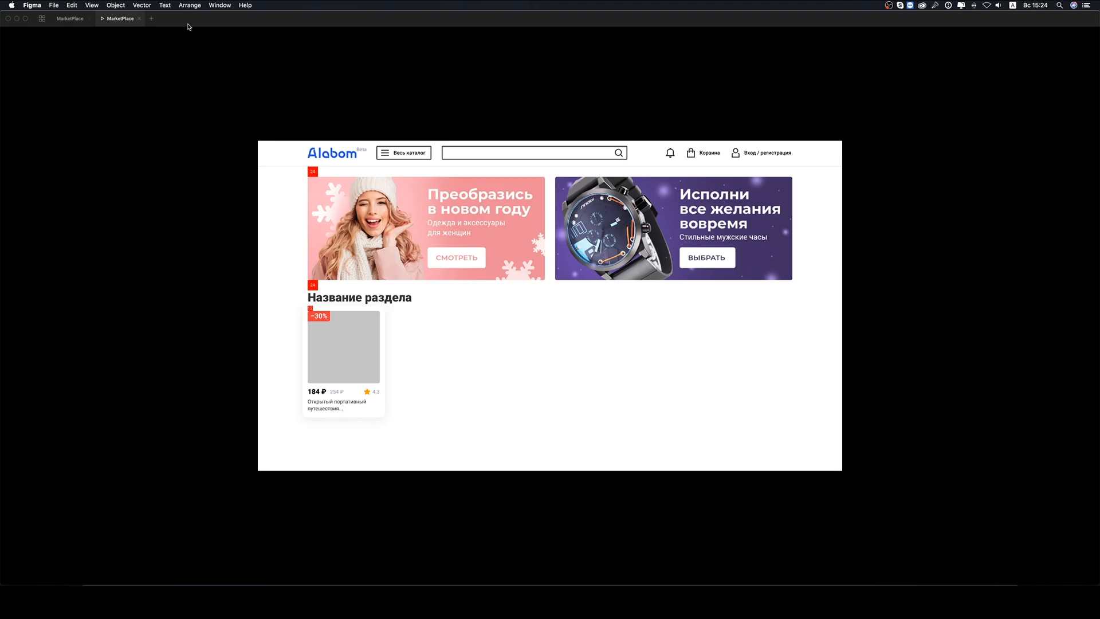
- Move the whole product card with its background down 12 px below the section title and check it in the prototype
click(79, 20)
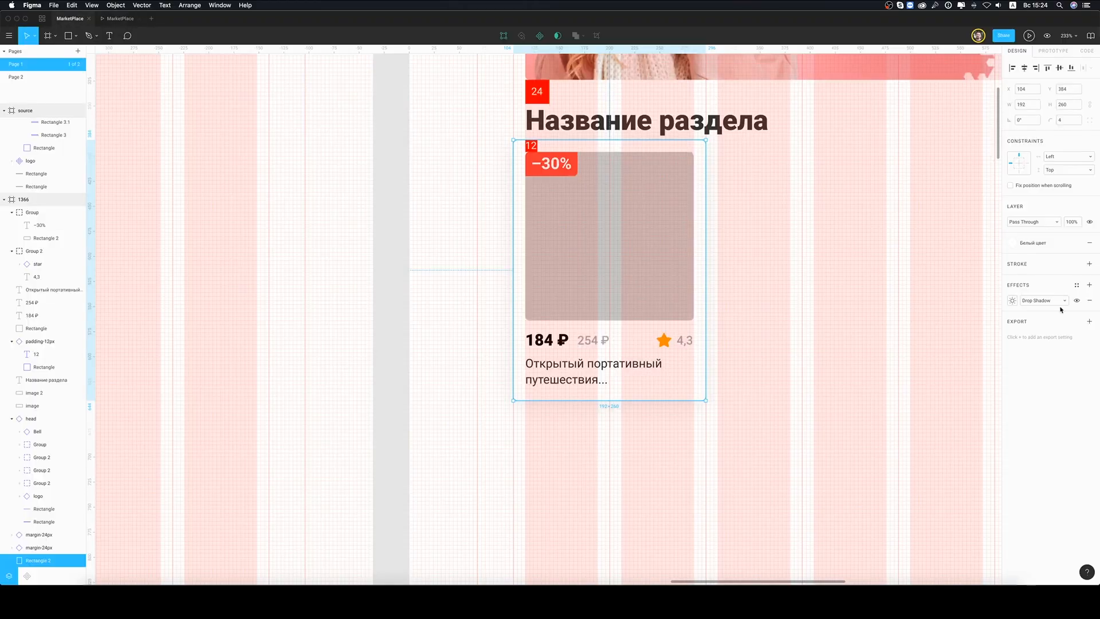
click(743, 255)
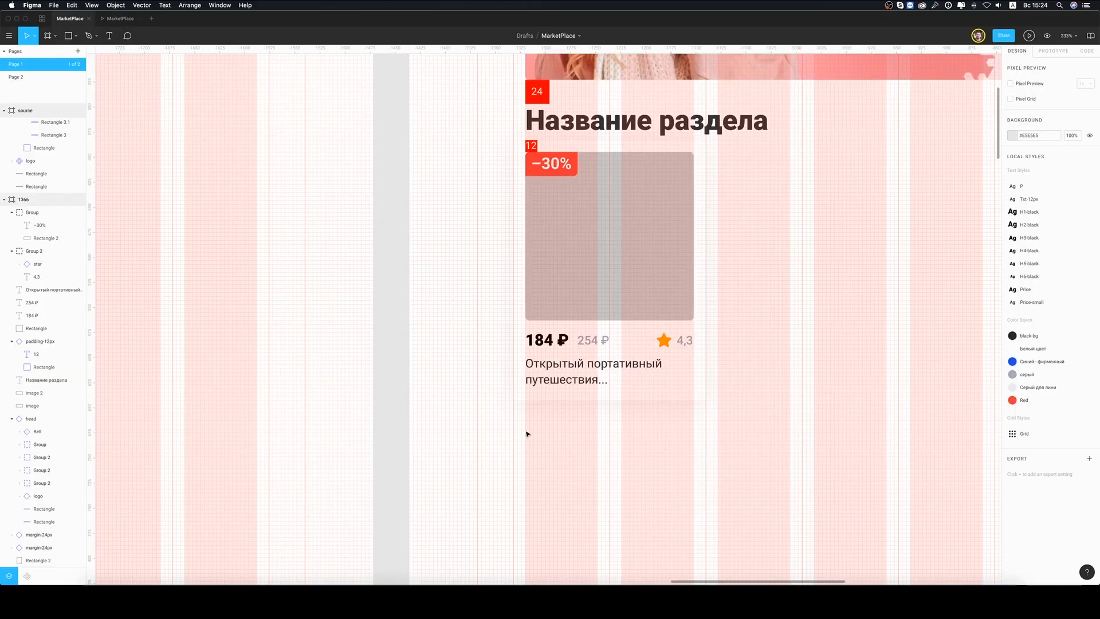
drag(526, 434, 687, 160)
key(shift+Down)
key(Down)
key(Down)
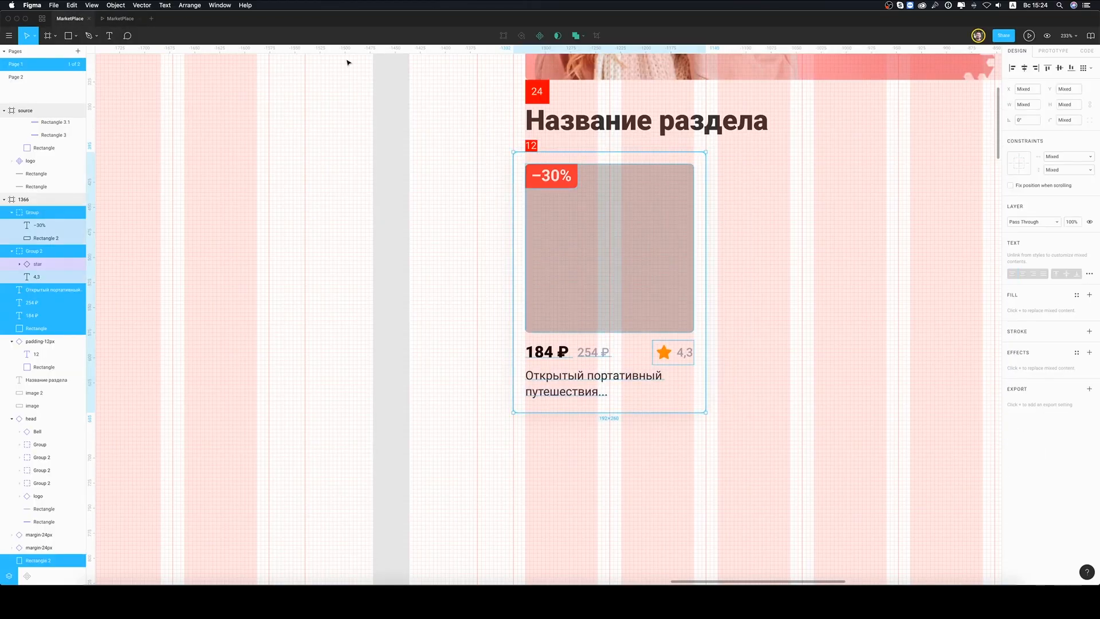
click(119, 18)
click(70, 19)
- Turn the product card into the component «Карточка товара» and place its master in the source frame below the «Шапка» header
click(539, 37)
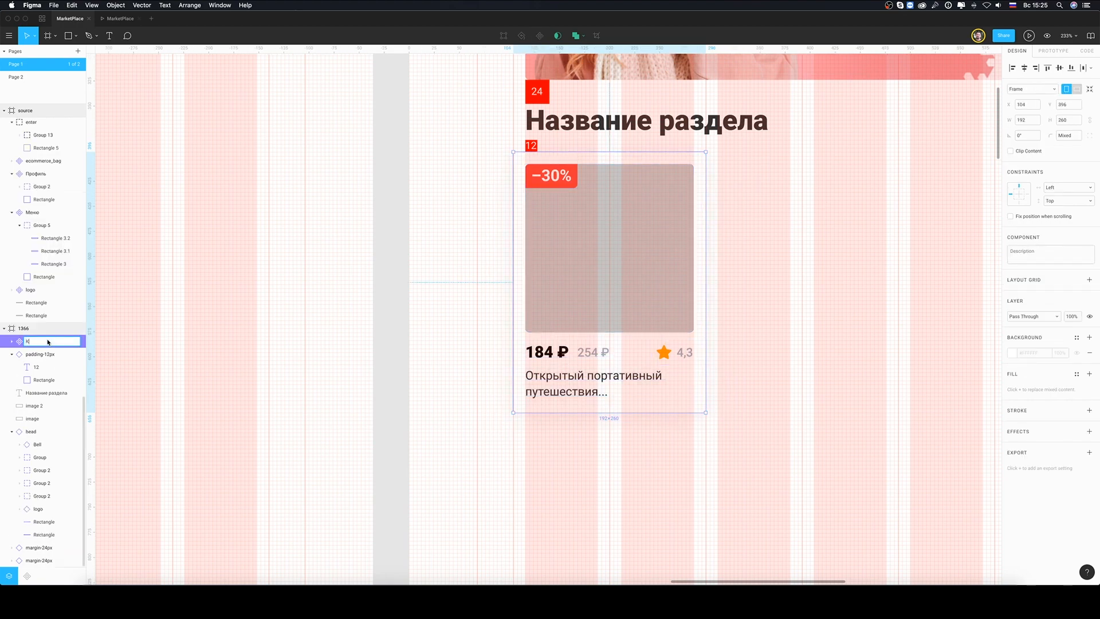
key(super+d)
scroll(739, 326, down, 6)
drag(712, 88, 405, 450)
scroll(405, 531, up, 6)
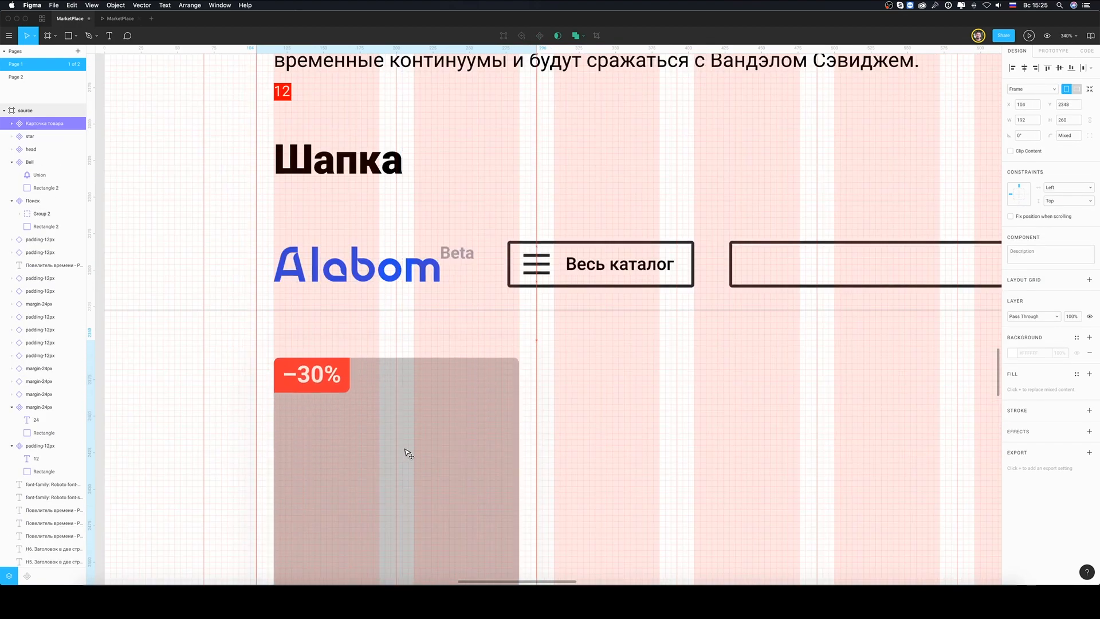
scroll(466, 396, down, 6)
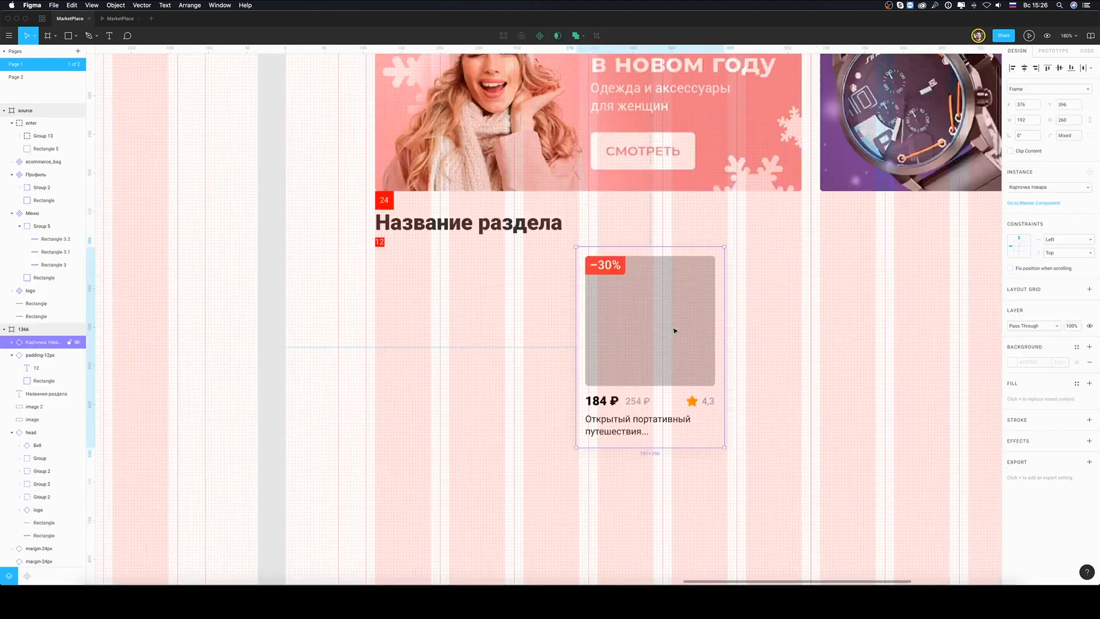
- Place the card instance at X 104, Y 396 with its background hidden and duplicate it across the row
drag(673, 326, 468, 327)
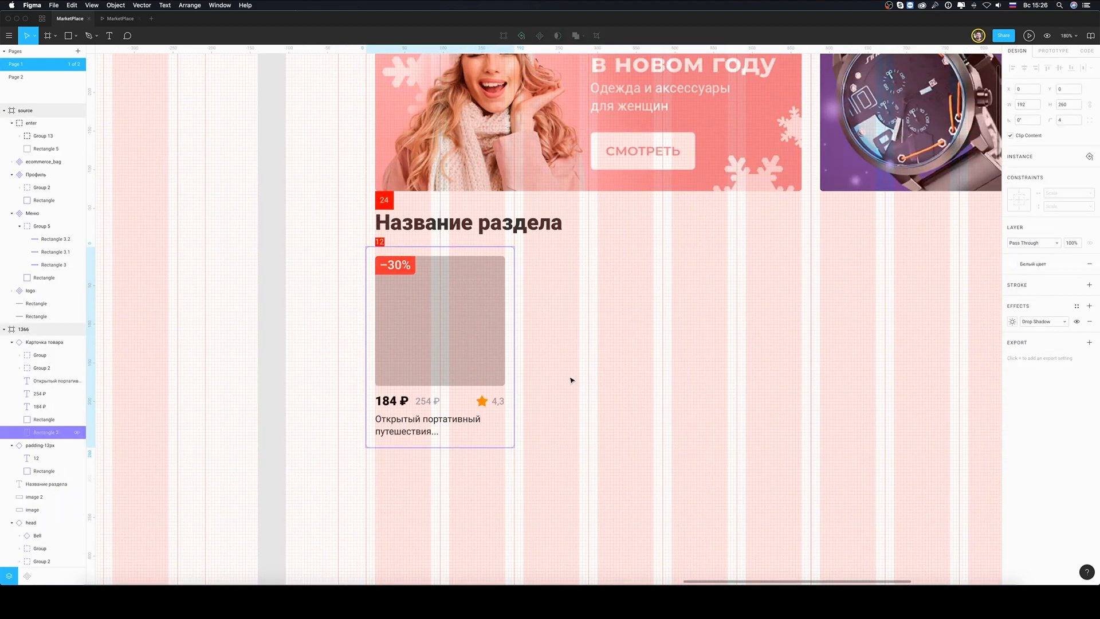
key(super+d)
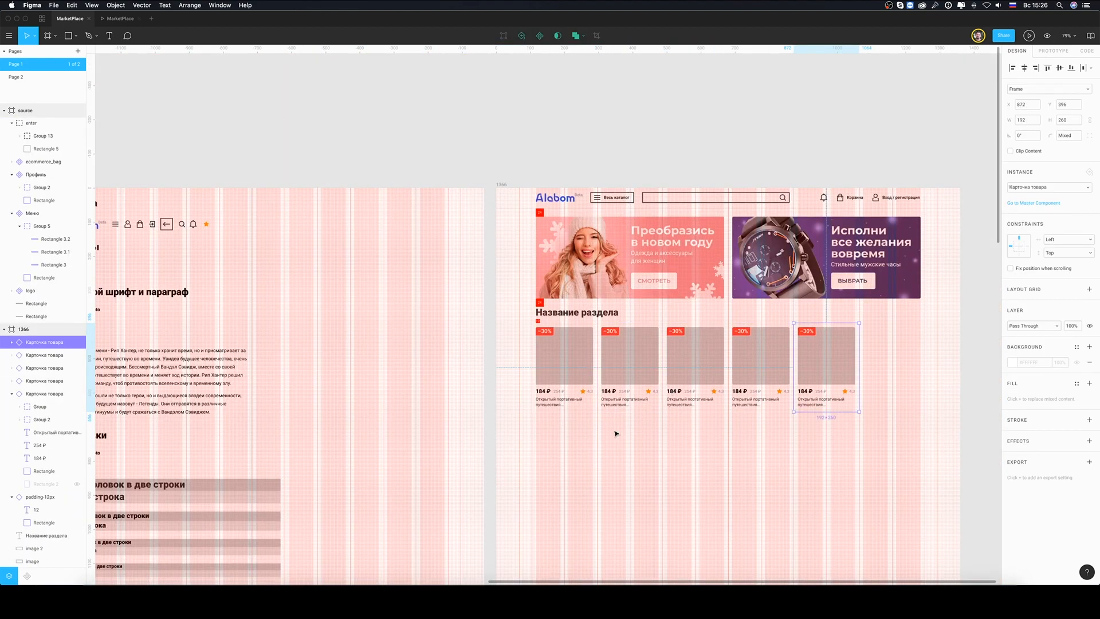
- Remove the extra card copies and rename the card component's inner layers to «старая цена», «рейтинг» and «Скидка»
click(55, 360)
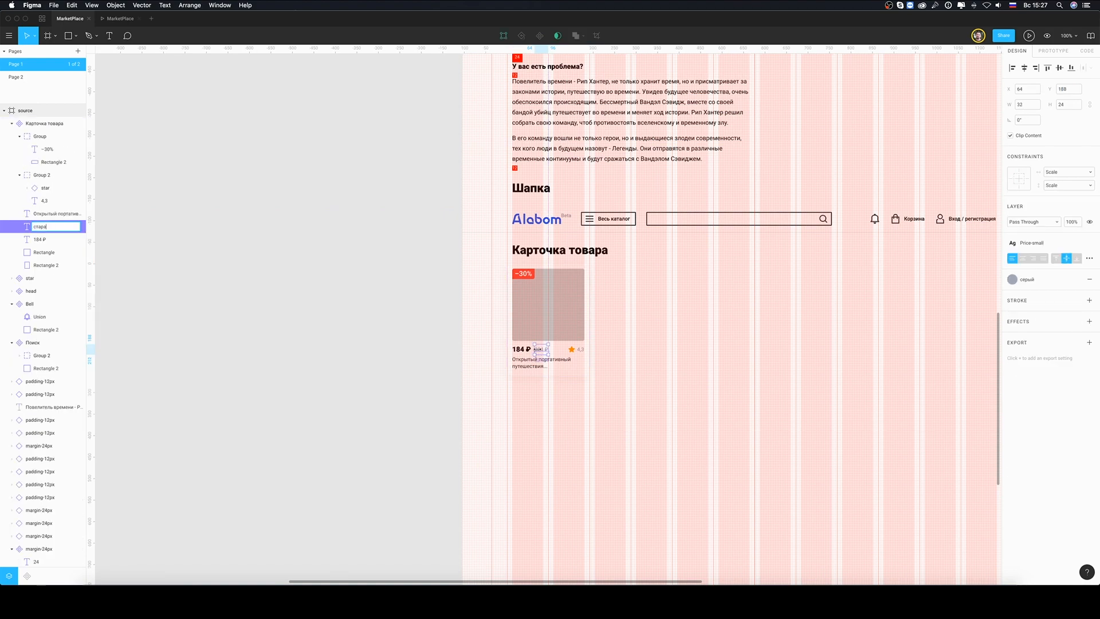
double_click(41, 137)
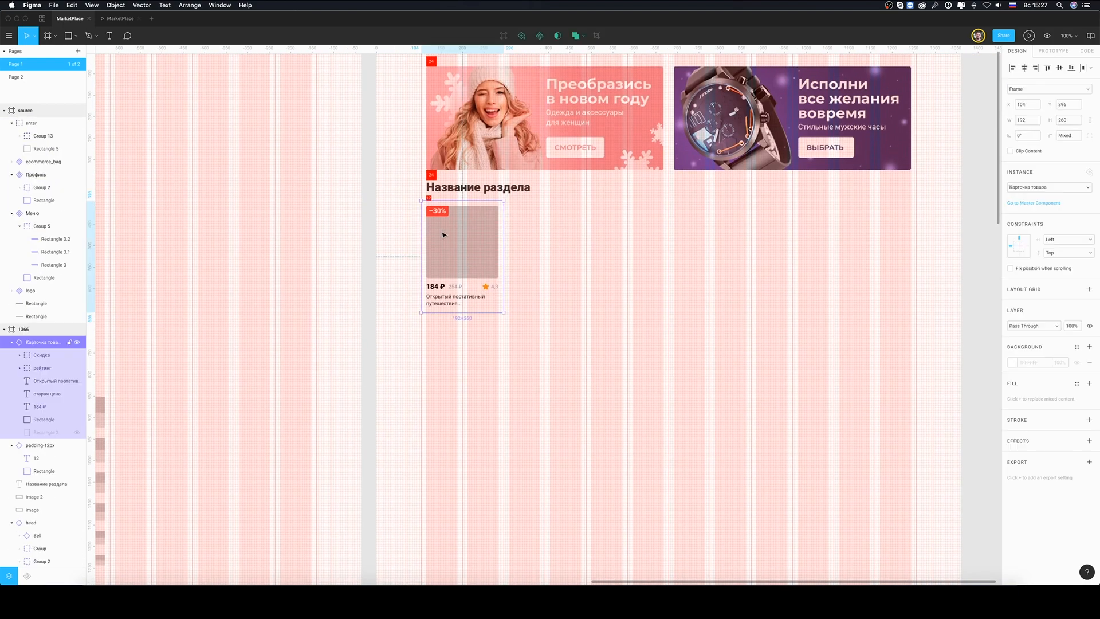
- Duplicate the product card at X 296 and hide the discount badge and old price in the copy
drag(443, 234, 534, 238)
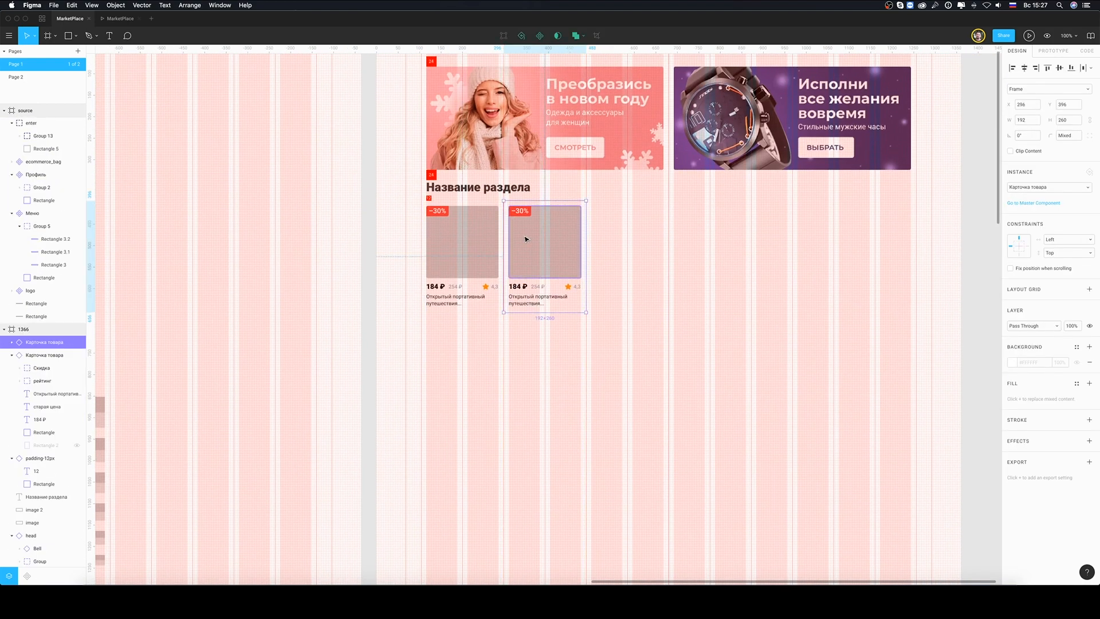
scroll(525, 237, up, 5)
double_click(525, 236)
click(74, 357)
click(76, 393)
key(Escape)
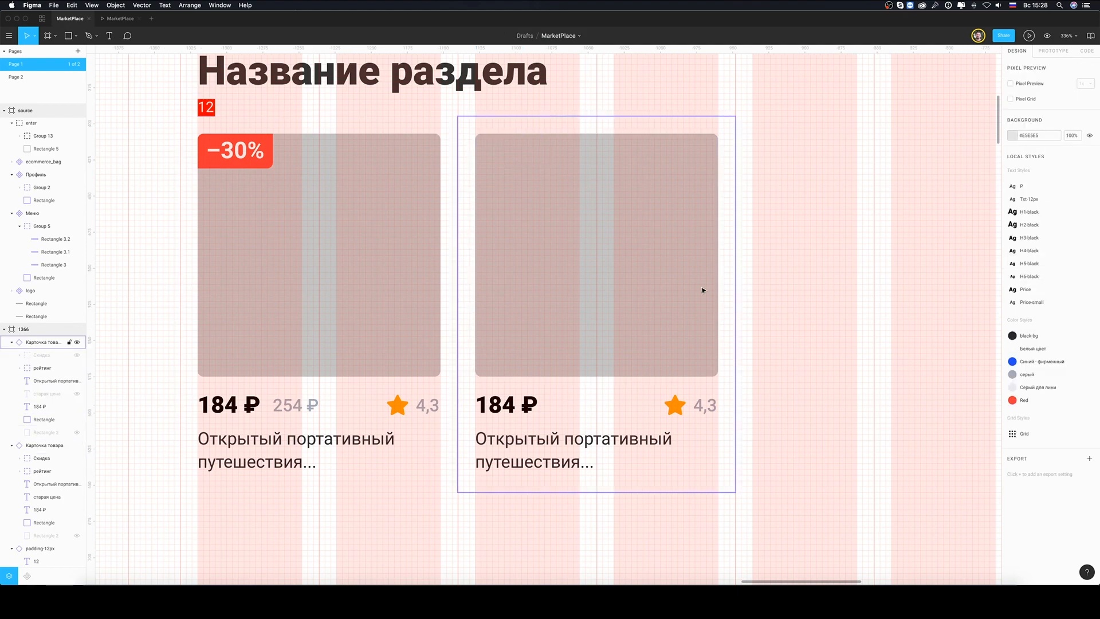
- Duplicate the undiscounted card along the row to make six cards in total and check the row in the prototype
click(700, 289)
scroll(690, 287, down, 5)
drag(676, 290, 773, 288)
scroll(802, 292, right, 3)
key(super+d)
key(super+d)
key(super+d)
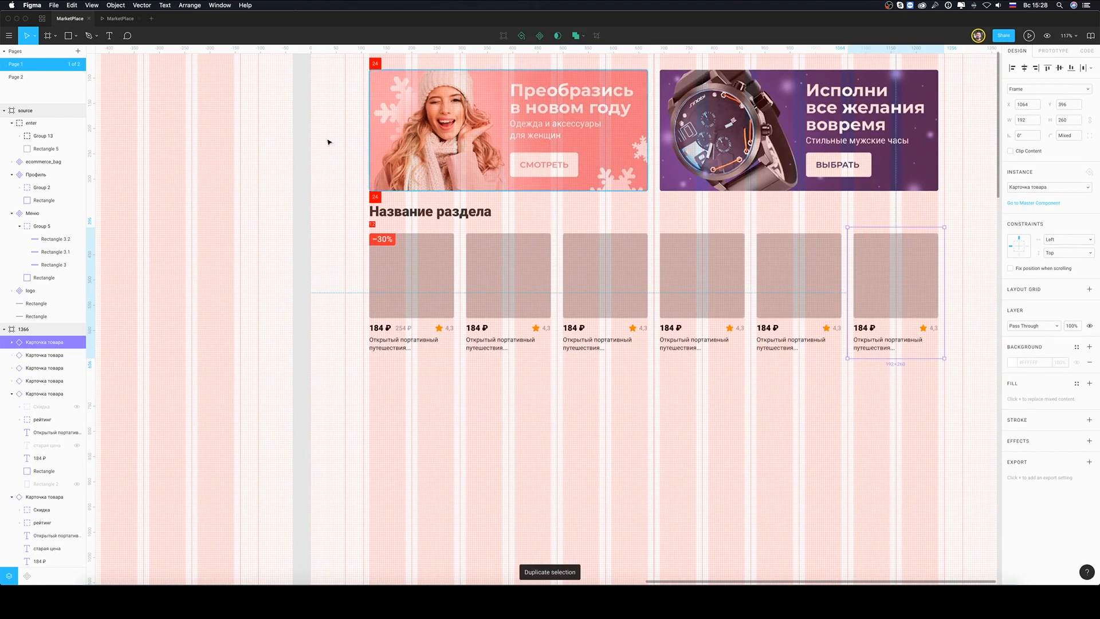
click(120, 19)
scroll(590, 343, down, 2)
scroll(537, 318, up, 2)
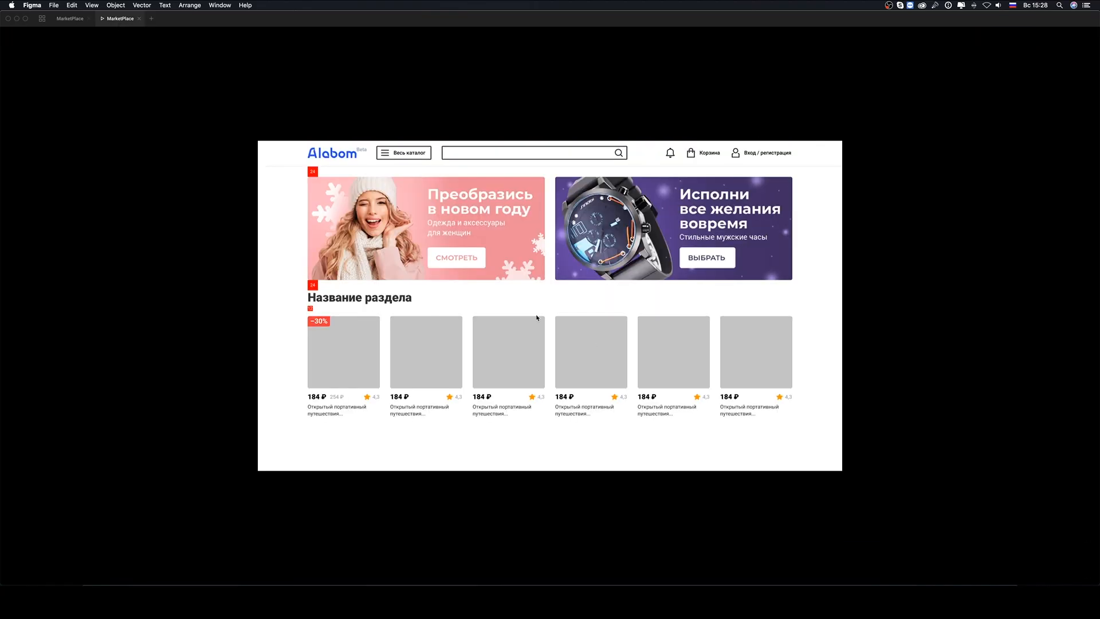
- Turn the arrow icon in the source frame into the component «стрелка» and place an instance beside the first product card
click(77, 21)
click(317, 163)
scroll(317, 161, down, 5)
scroll(316, 160, left, 3)
click(295, 169)
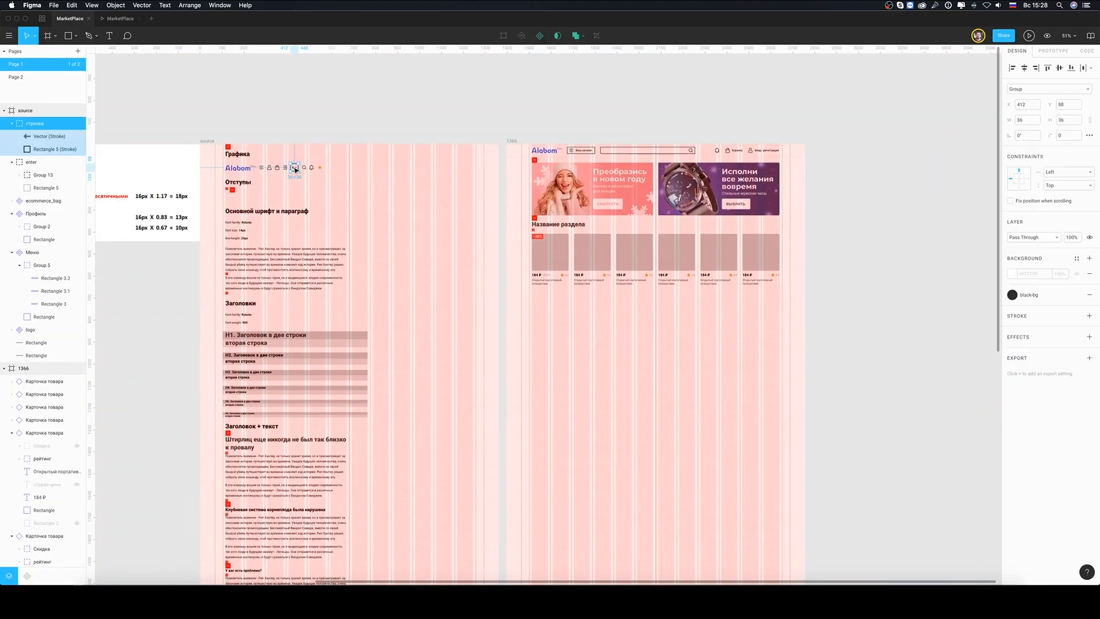
drag(297, 170, 532, 260)
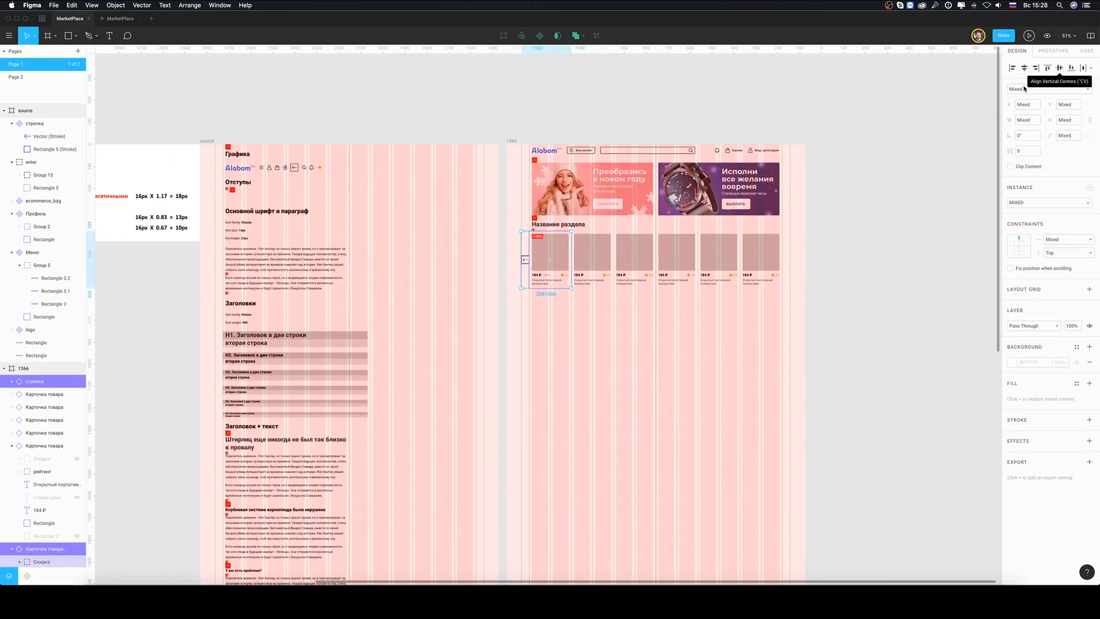
- Duplicate the arrow, rotate the copy 180°, and place it beyond the sixth card, vertically centred on it
scroll(613, 252, up, 5)
scroll(387, 324, left, 2)
click(298, 275)
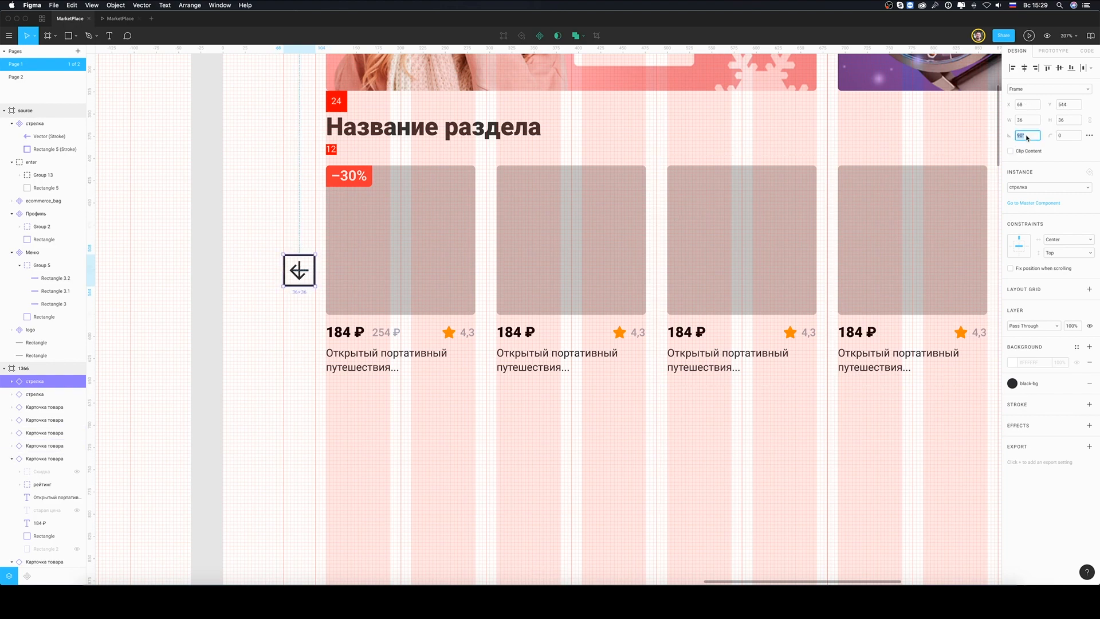
key(Return)
scroll(429, 264, down, 5)
scroll(749, 252, up, 4)
shift+click(676, 258)
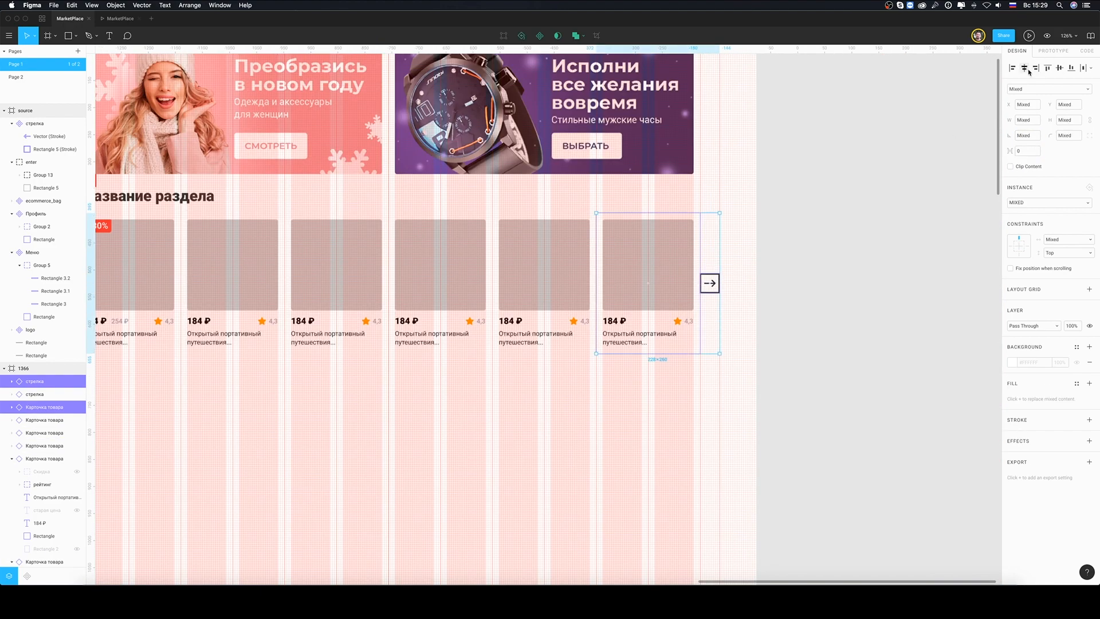
click(1059, 67)
click(725, 221)
- Examine the card row with its two arrows in the prototype
scroll(724, 221, left, 4)
click(119, 18)
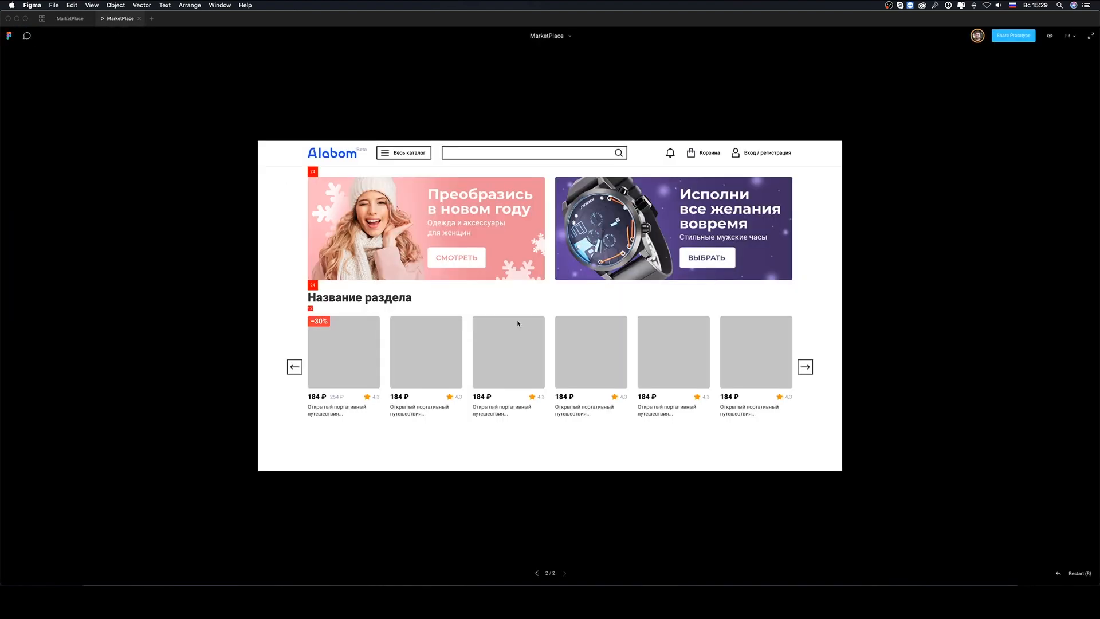
scroll(322, 378, down, 2)
scroll(322, 379, up, 2)
scroll(323, 378, down, 2)
scroll(323, 378, up, 1)
scroll(324, 378, down, 3)
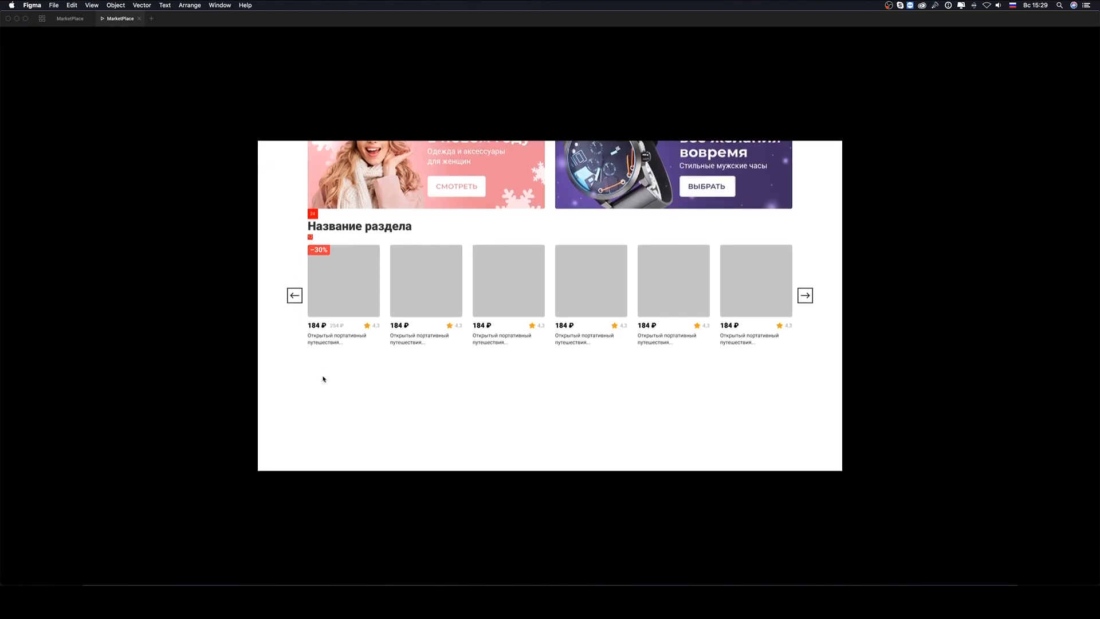
scroll(324, 378, up, 3)
- Duplicate the titled section with its spacers, cards and arrows directly below the first one and check it in the prototype
click(70, 19)
scroll(361, 362, down, 2)
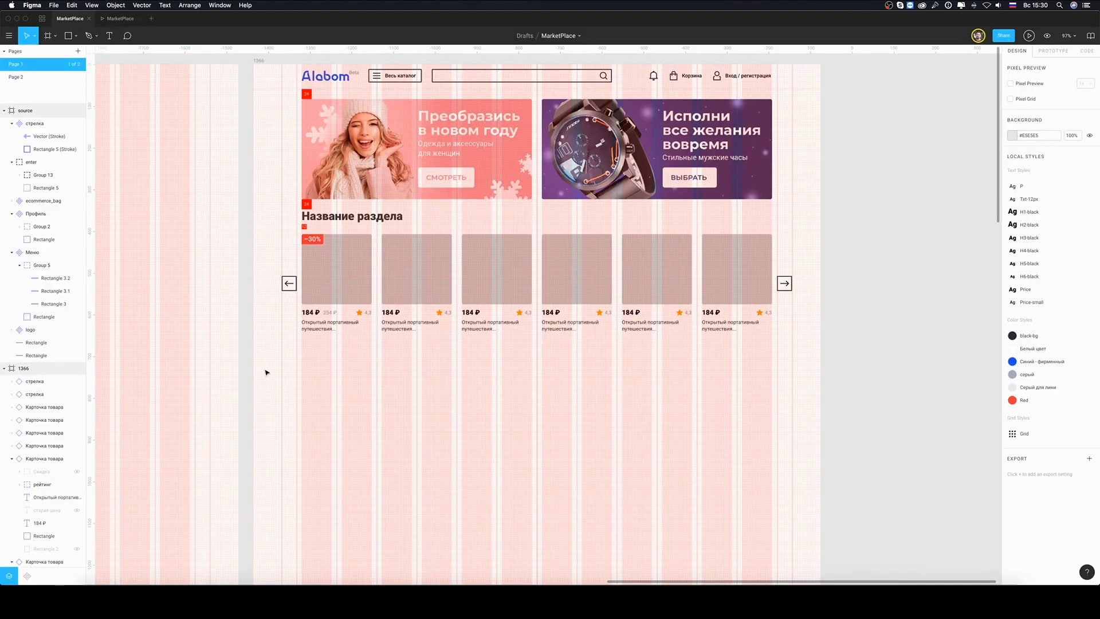
drag(265, 372, 802, 207)
drag(312, 207, 318, 347)
scroll(356, 400, down, 2)
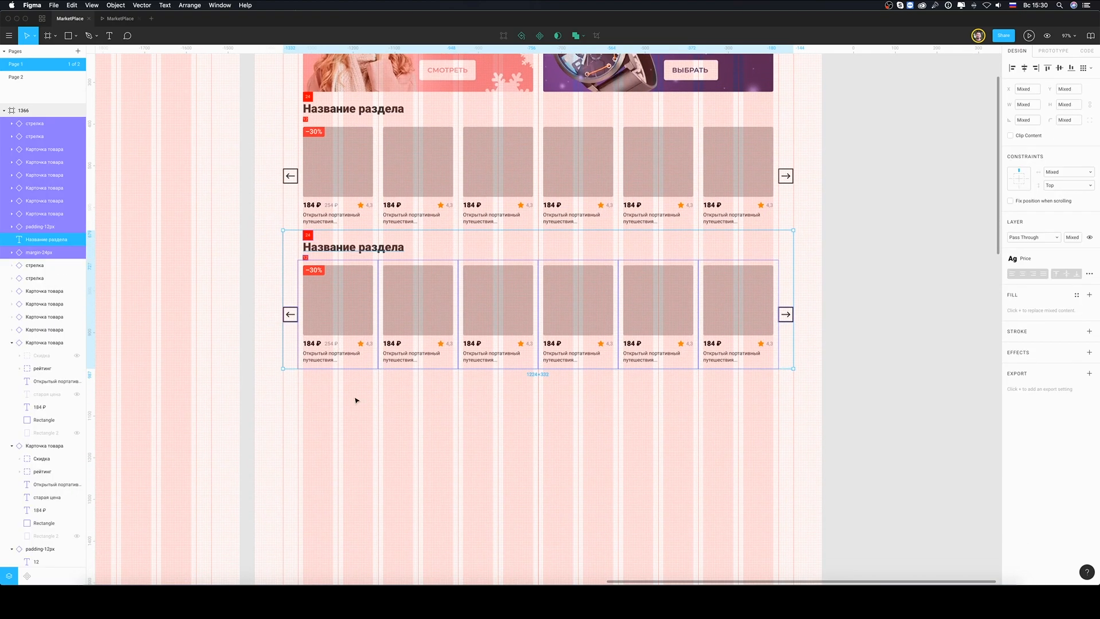
click(119, 18)
scroll(351, 243, down, 2)
scroll(351, 243, up, 1)
scroll(338, 237, down, 1)
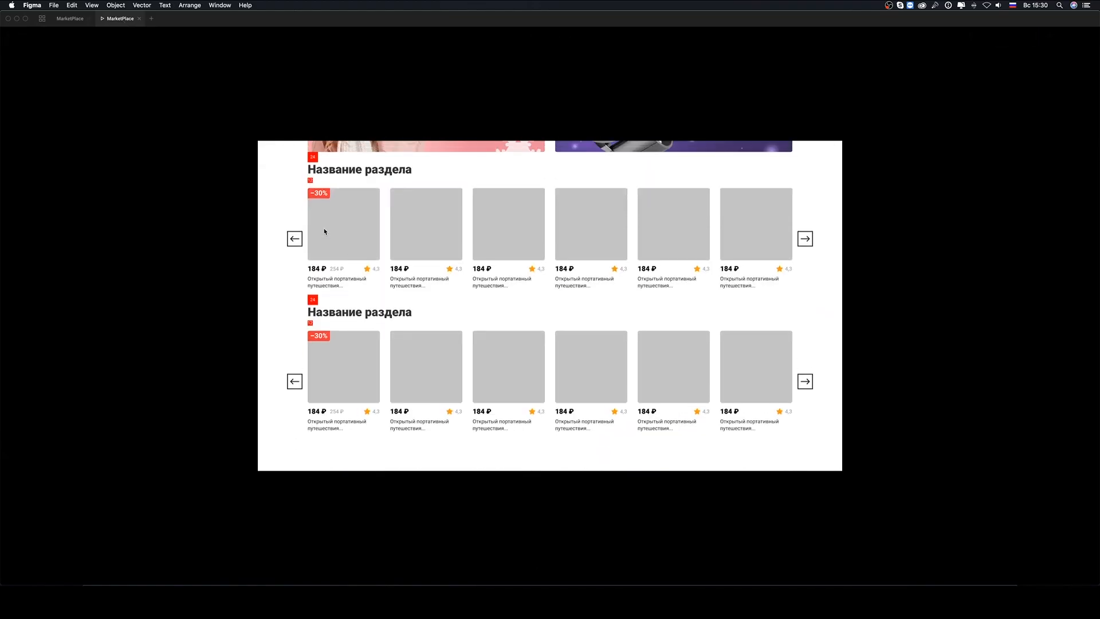
- Duplicate the titled section three more times down the 1366 frame with the same spacing
click(70, 19)
key(super+d)
key(super+d)
scroll(420, 188, down, 3)
scroll(420, 188, up, 3)
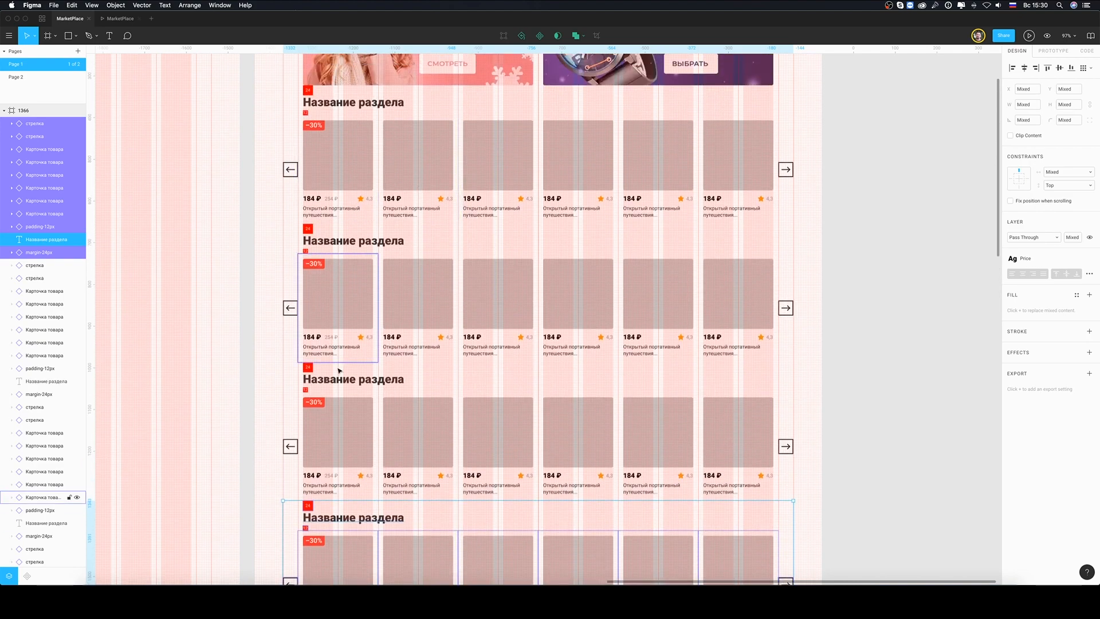
scroll(339, 381, down, 5)
key(super+d)
- Delete both arrows from the last titled section
drag(275, 415, 296, 466)
key(Delete)
drag(801, 415, 782, 467)
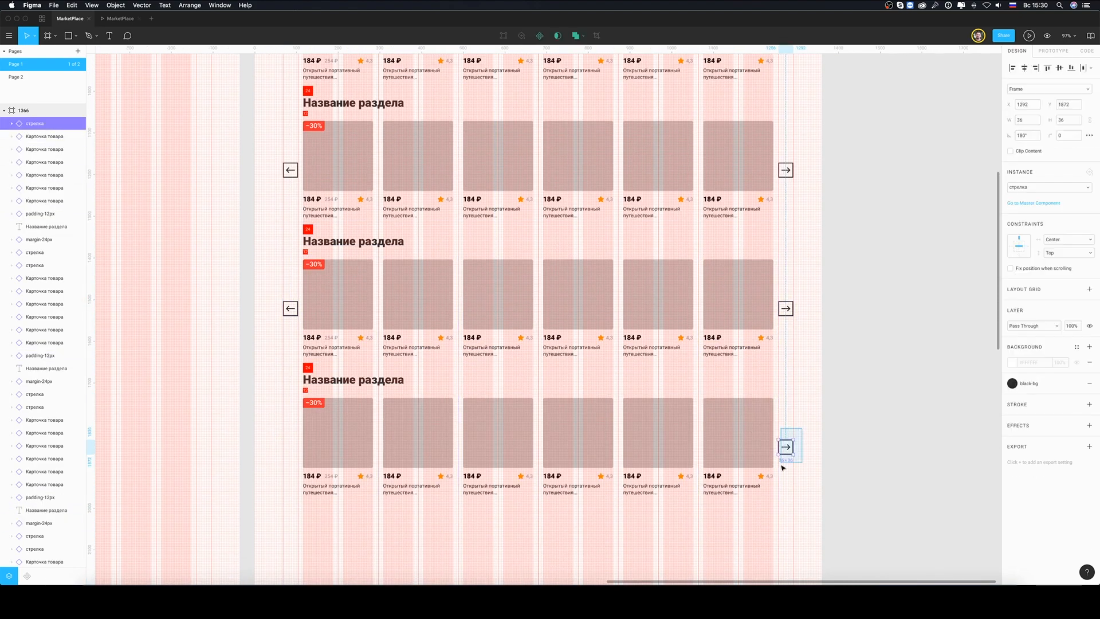
key(Delete)
- Duplicate the last section's row of six cards directly below it at Y 1984 and check it in the prototype
scroll(795, 463, down, 3)
drag(263, 345, 759, 231)
drag(732, 251, 734, 356)
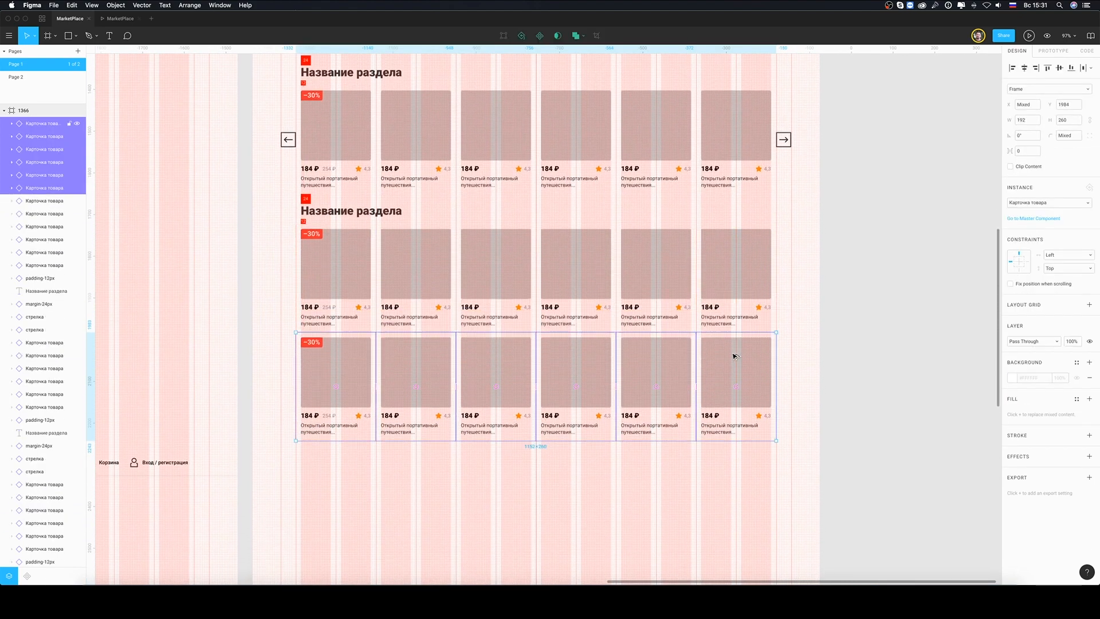
click(120, 18)
scroll(558, 283, down, 4)
scroll(558, 285, down, 2)
scroll(558, 285, up, 3)
scroll(558, 285, down, 2)
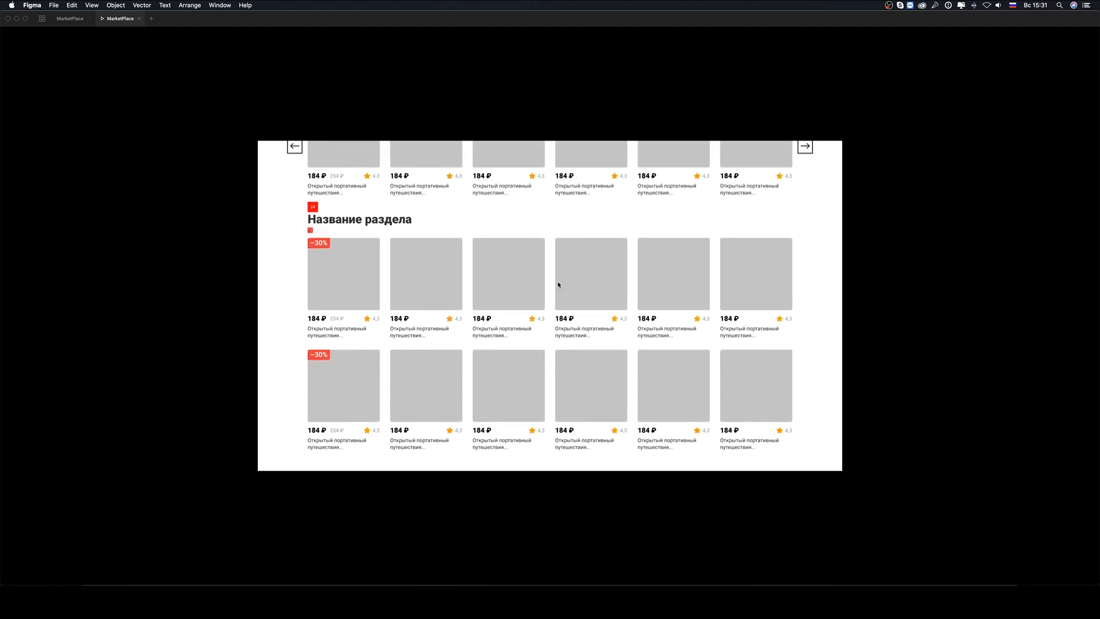
- Hide the discount badge and old price in the new row's first card and duplicate that row downward
click(68, 18)
click(789, 263)
scroll(789, 263, down, 2)
drag(311, 405, 729, 338)
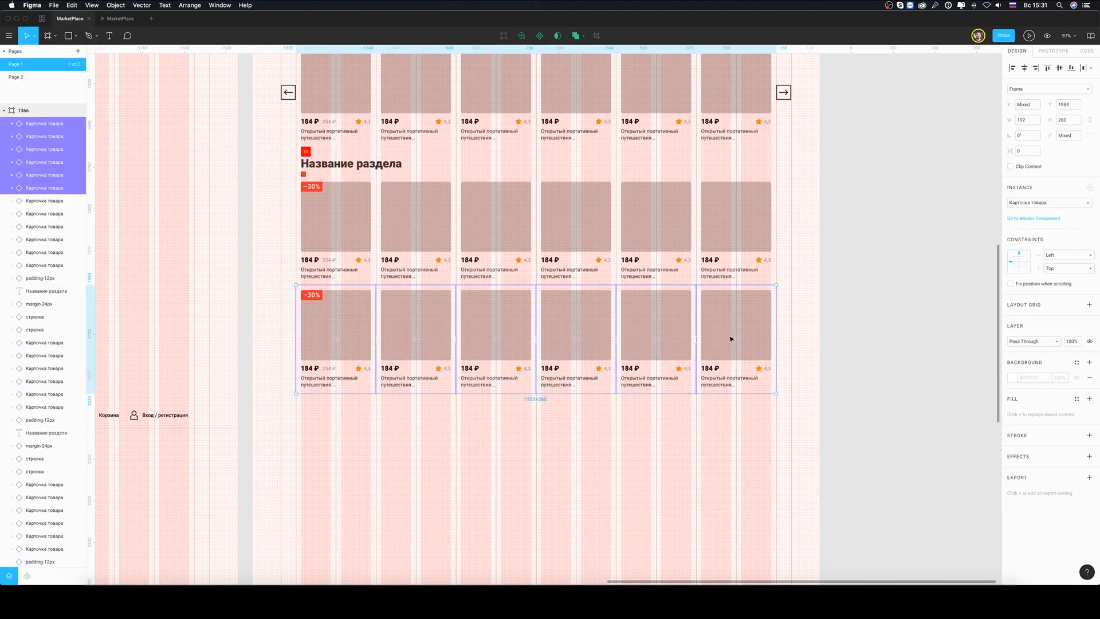
double_click(312, 303)
click(77, 201)
drag(285, 422, 746, 324)
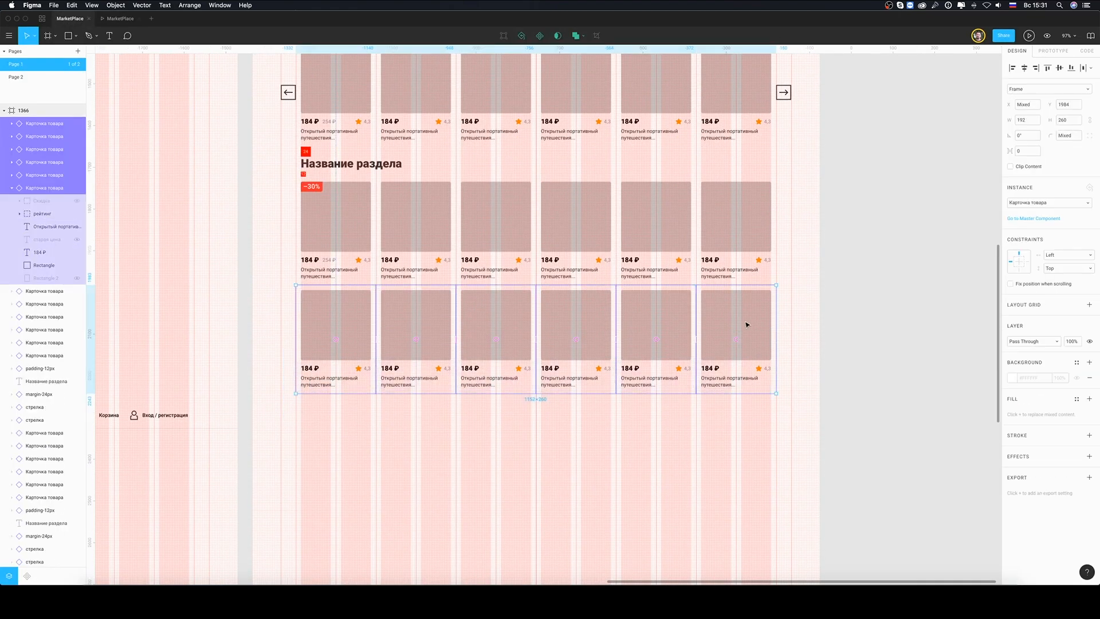
drag(747, 324, 746, 432)
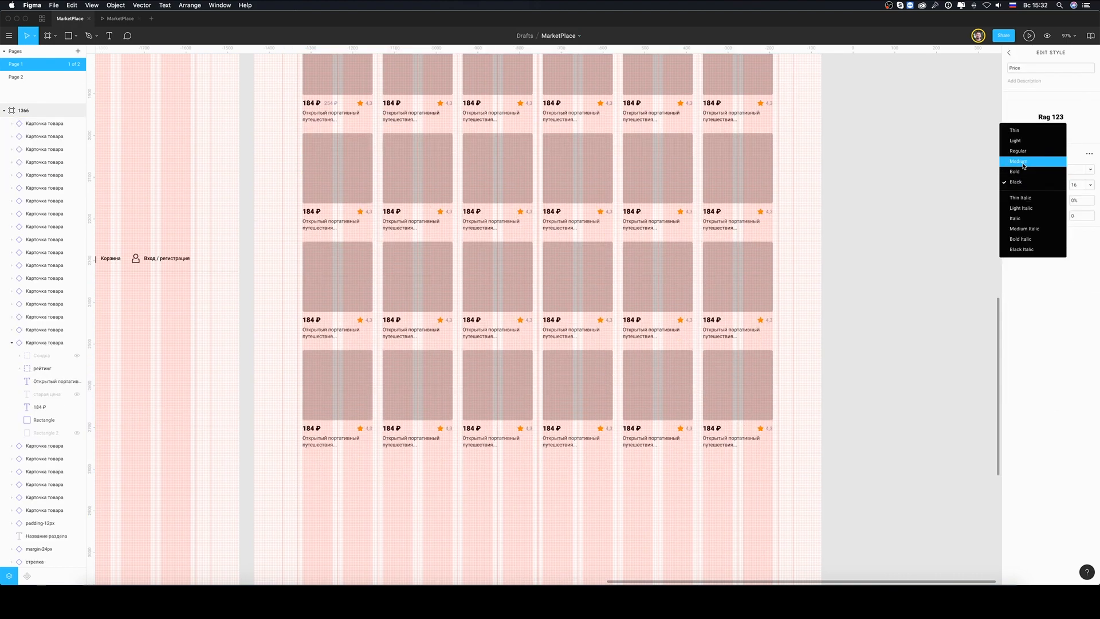
- Set the weight of the Price text style to Medium and check the prices in the prototype
click(1025, 165)
click(120, 18)
scroll(430, 273, down, 1)
scroll(428, 272, up, 3)
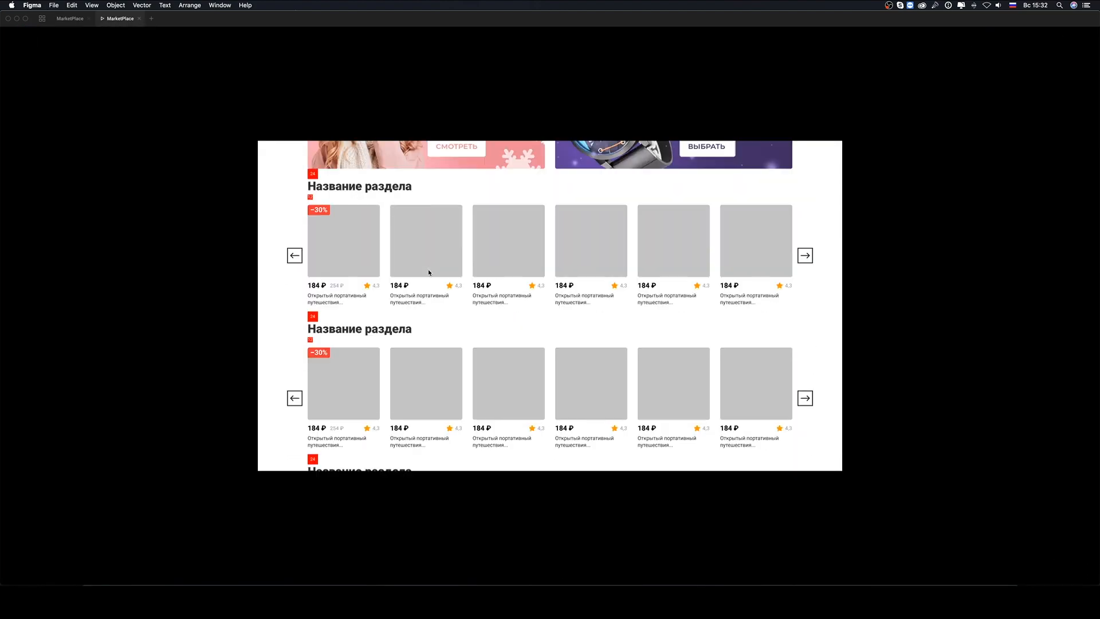
scroll(431, 262, down, 5)
- Add a copy of the «Весь каталог» button below the last card row, widen its outline to 1128 px, and centre the label
click(70, 18)
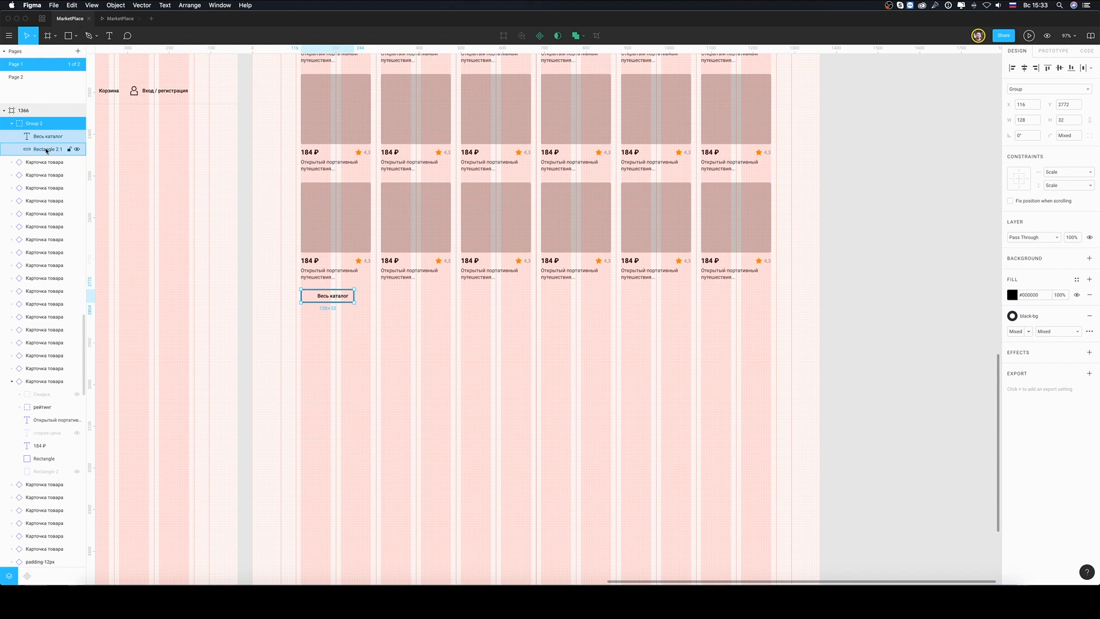
click(46, 149)
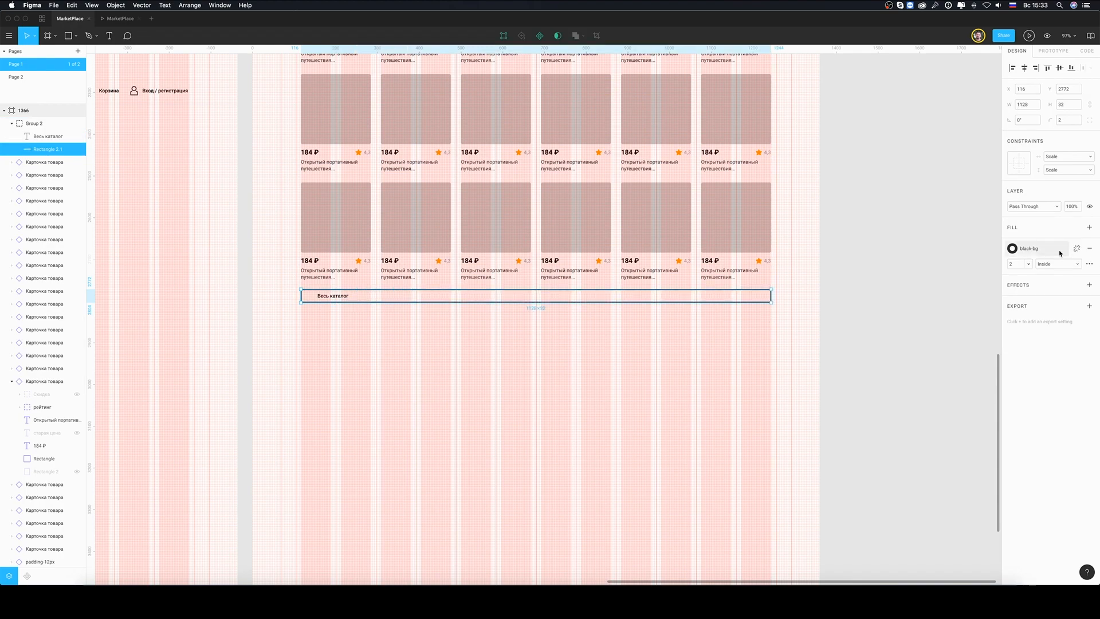
click(1024, 68)
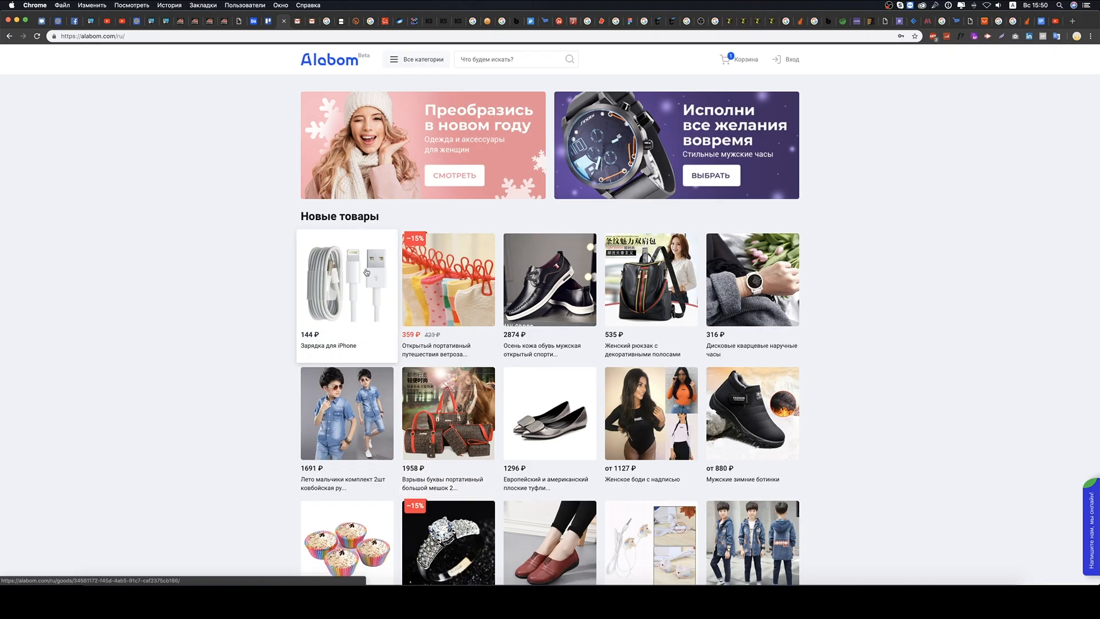
- Save the product images from the first row of «Новые товары» on the Alabom site to the Documents folder
right_click(358, 269)
click(401, 333)
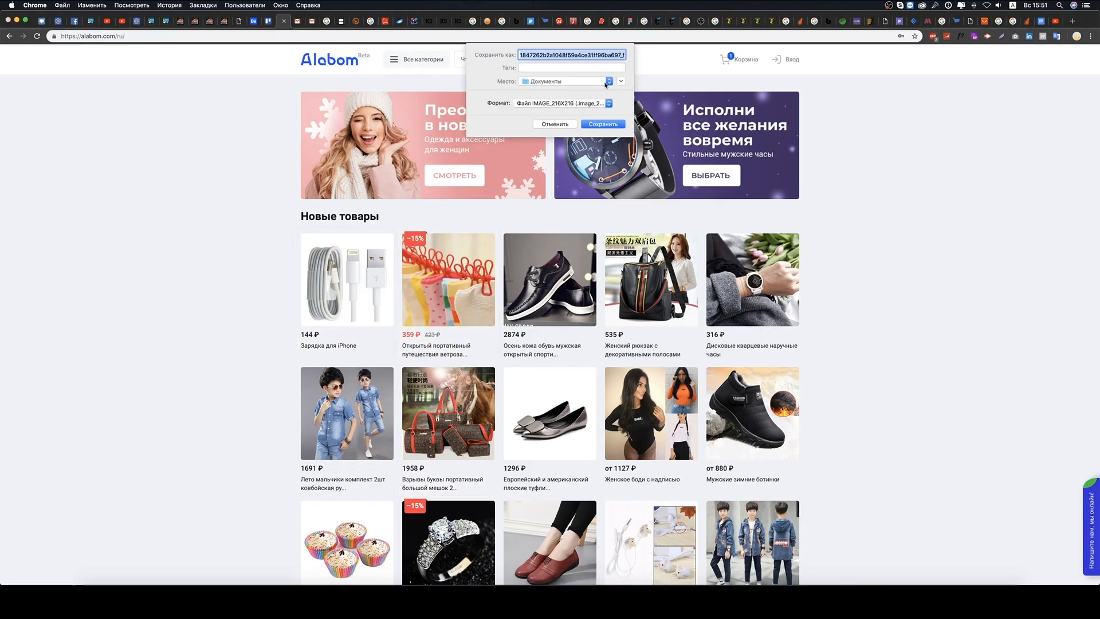
key(Return)
right_click(456, 279)
click(496, 338)
key(Return)
right_click(547, 281)
click(587, 343)
right_click(650, 282)
click(687, 346)
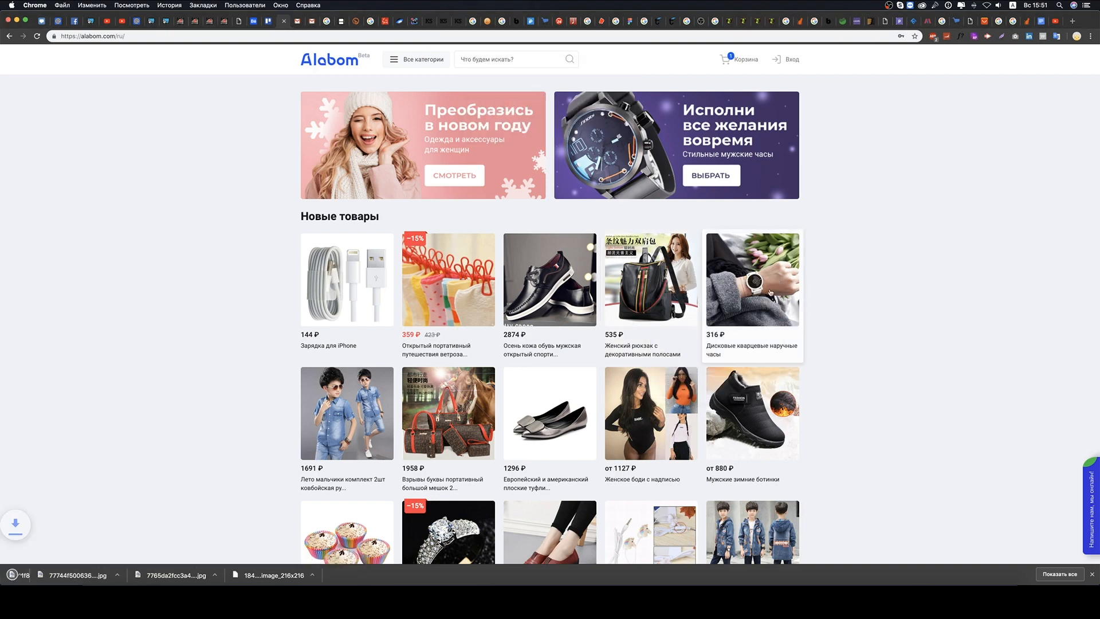
right_click(762, 288)
click(799, 353)
- Save the product images from the second row of «Новые товары» to the Documents folder
scroll(599, 225, down, 3)
right_click(349, 267)
click(386, 329)
click(596, 123)
right_click(450, 266)
click(487, 330)
click(595, 124)
right_click(548, 265)
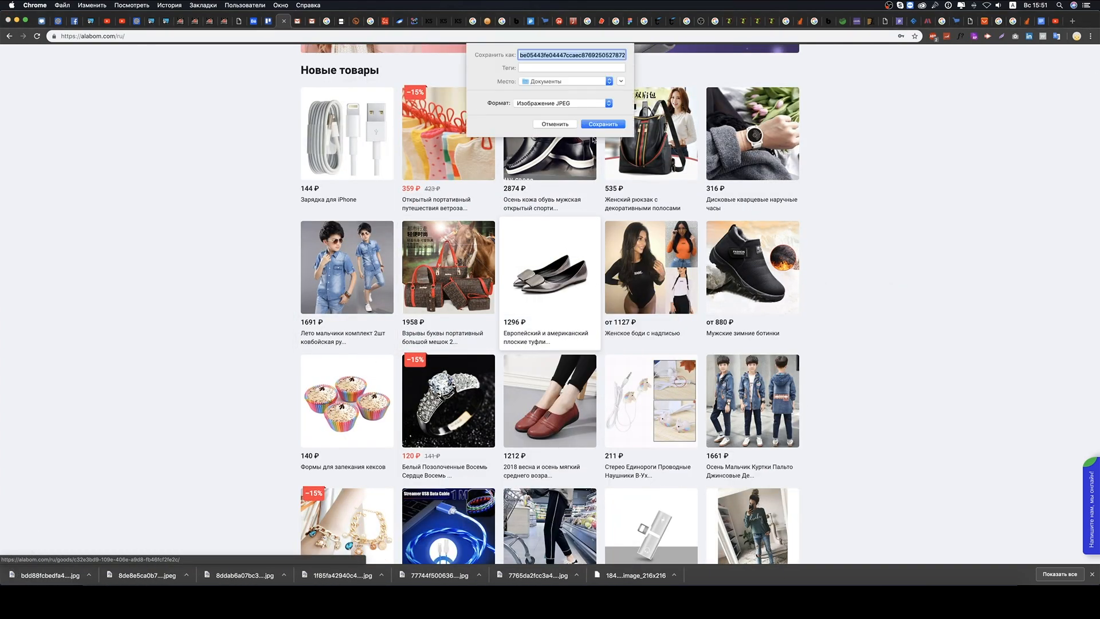
right_click(750, 266)
click(788, 333)
click(599, 124)
- Save the product images from the third row of «Новые товары», starting with the baking cups
scroll(550, 258, down, 3)
right_click(345, 239)
click(381, 309)
click(598, 124)
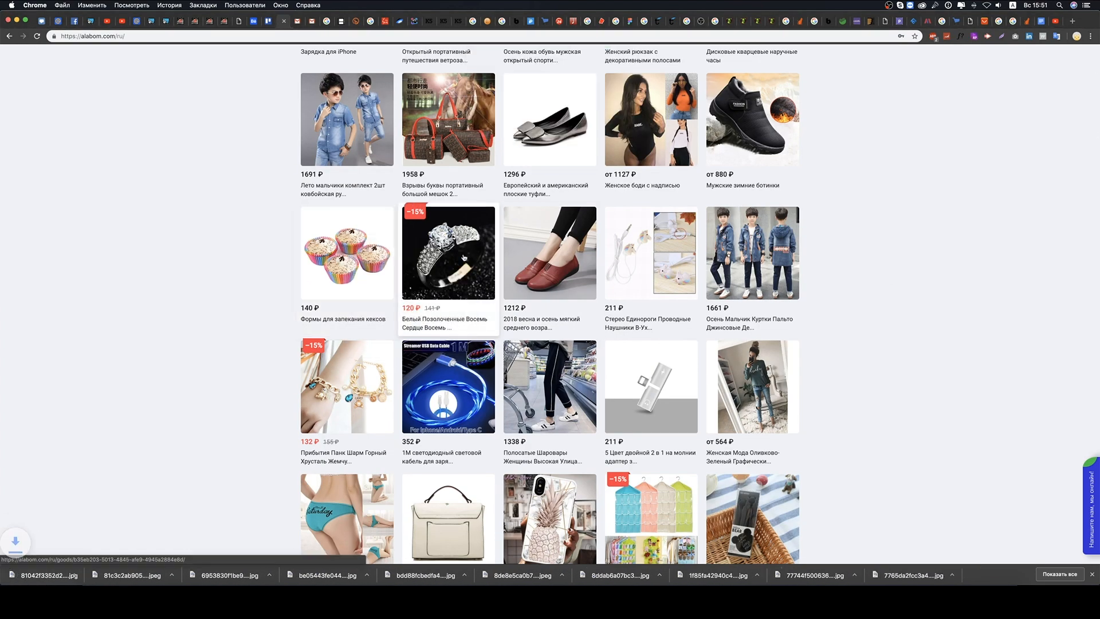
right_click(460, 254)
click(602, 125)
right_click(533, 263)
click(570, 331)
click(602, 125)
right_click(633, 242)
click(665, 310)
click(602, 124)
right_click(525, 379)
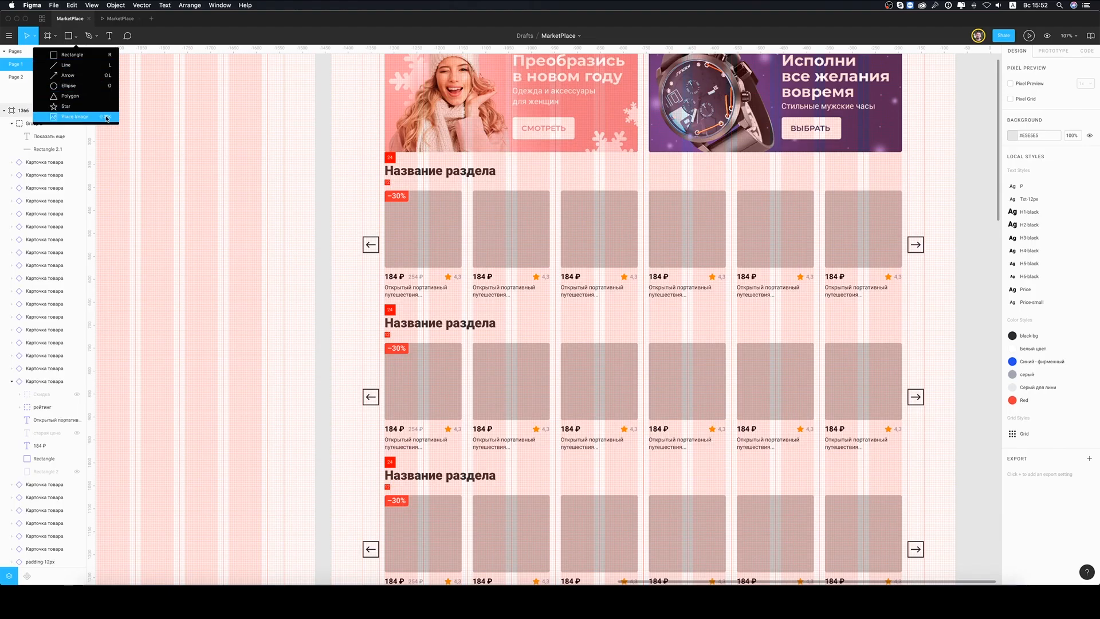
- In Figma, place the saved product images from the Documents folder into the first section's card placeholders
click(106, 117)
click(497, 67)
shift+click(486, 120)
right_click(476, 145)
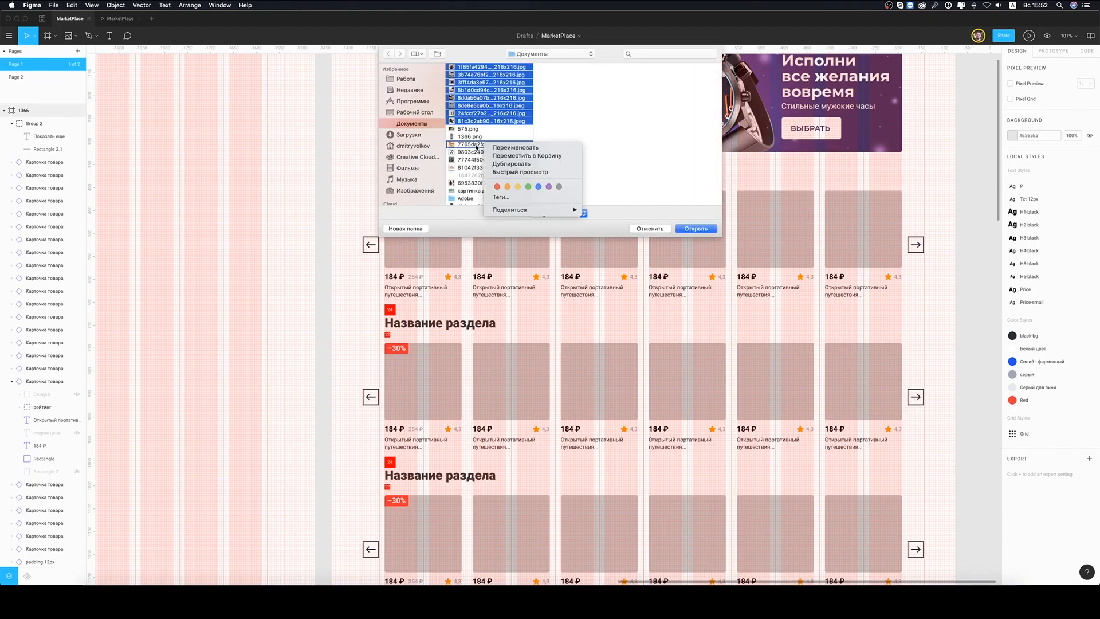
scroll(480, 178, down, 4)
drag(479, 159, 476, 203)
key(Return)
click(436, 235)
click(511, 235)
click(599, 234)
click(687, 235)
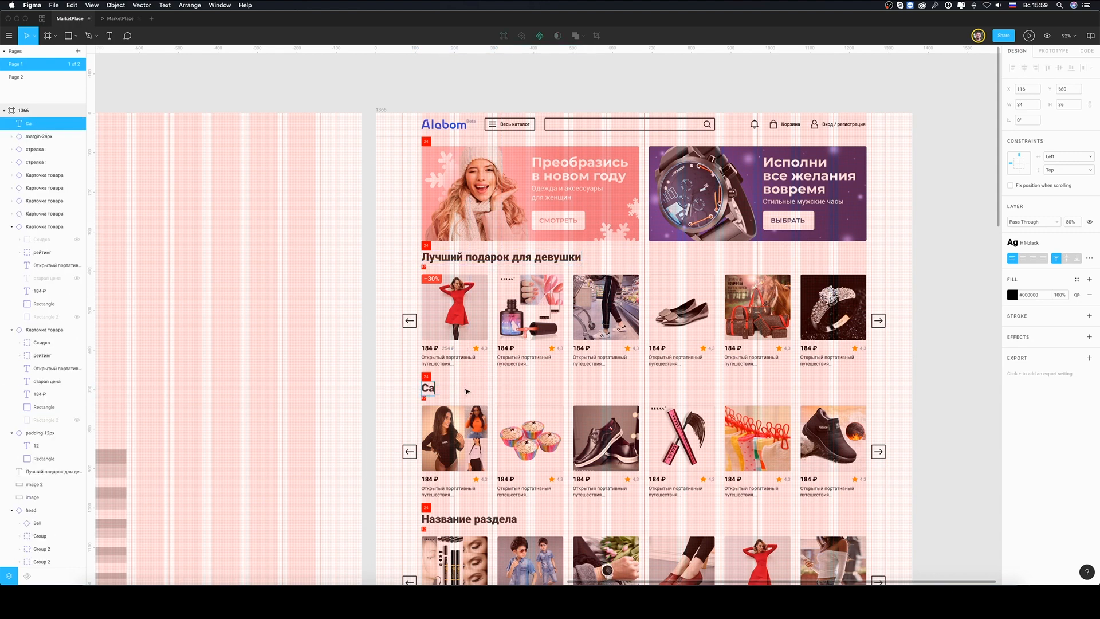
- Rename the third section's heading to «Рекомендуем» and the fourth section's heading to «Все для дома»
scroll(465, 387, down, 4)
double_click(456, 323)
text(Рекомендуем)
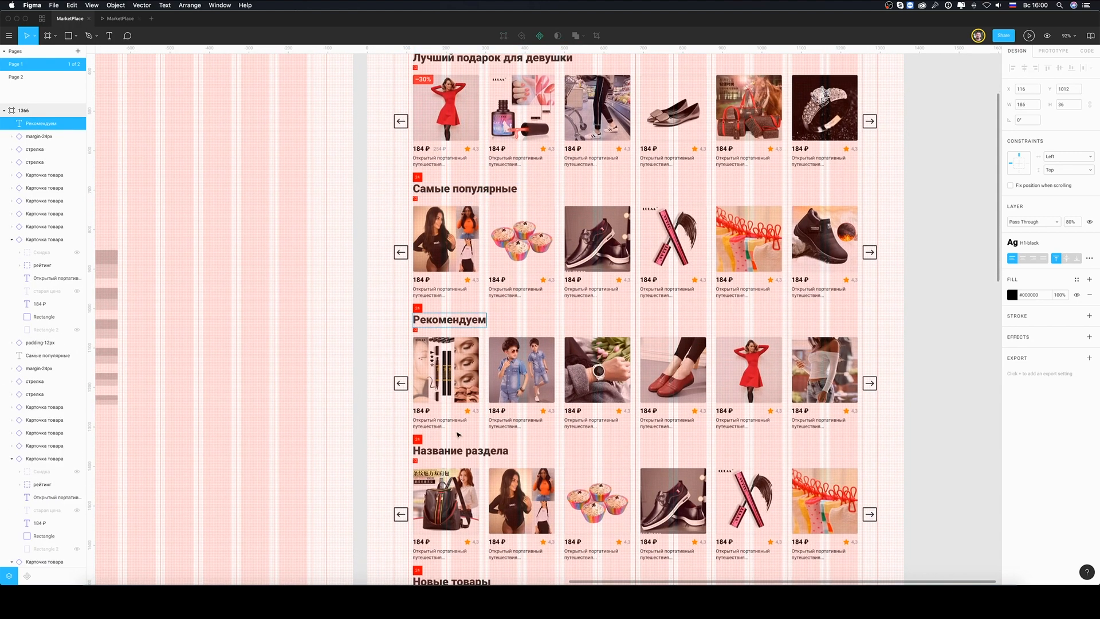
scroll(458, 434, down, 5)
scroll(493, 366, up, 2)
click(490, 358)
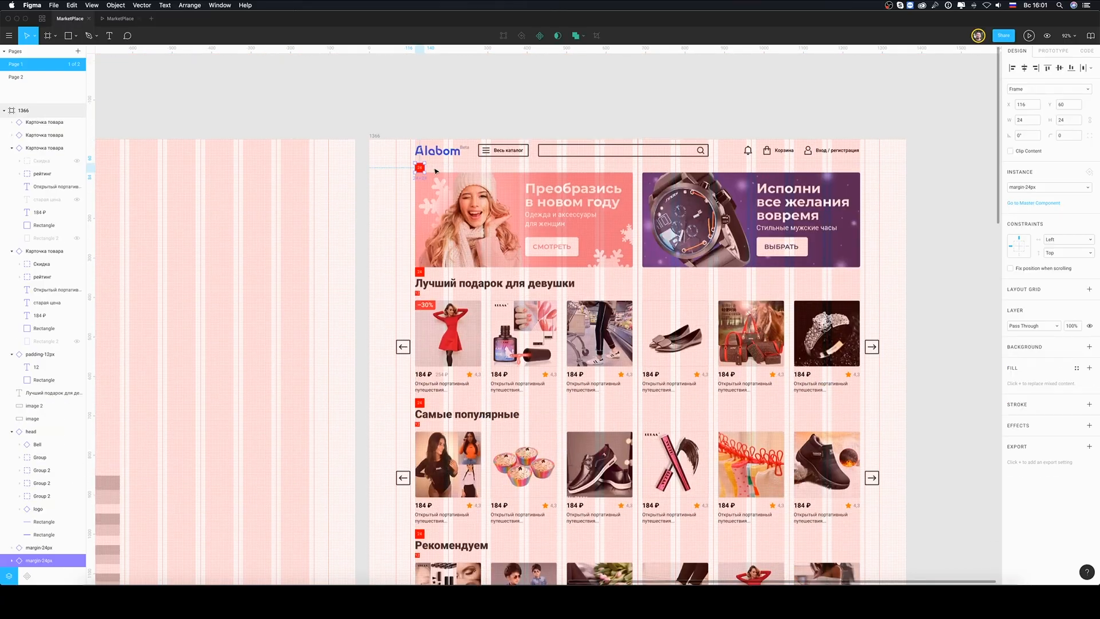
- Delete the red spacing markers around the banners and section headings in the 1366 frame
scroll(425, 329, up, 5)
scroll(424, 329, down, 20)
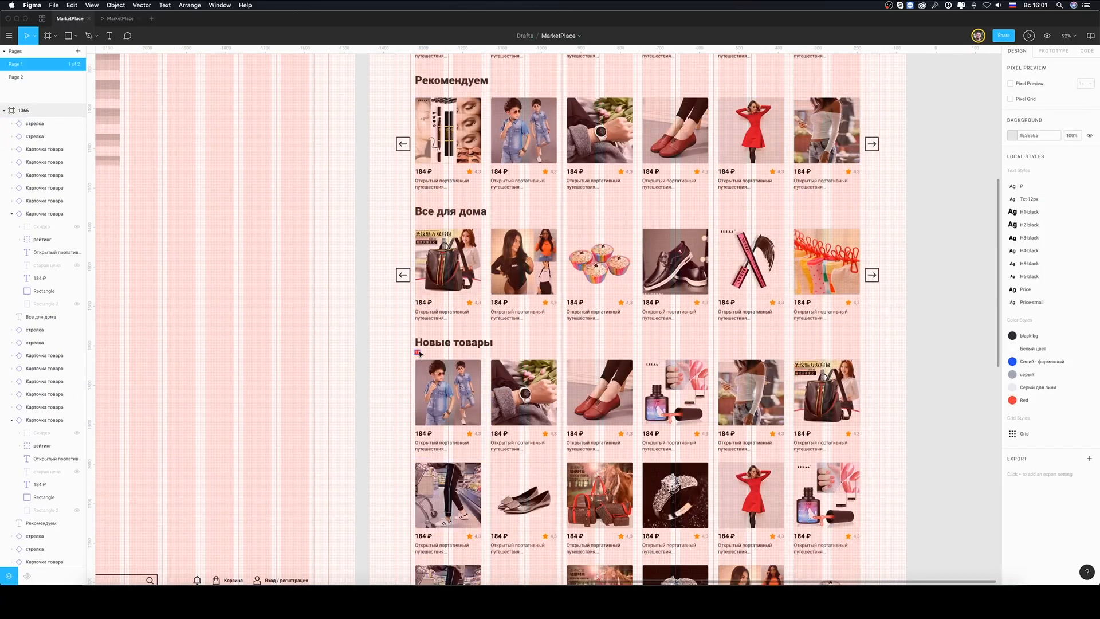
click(659, 479)
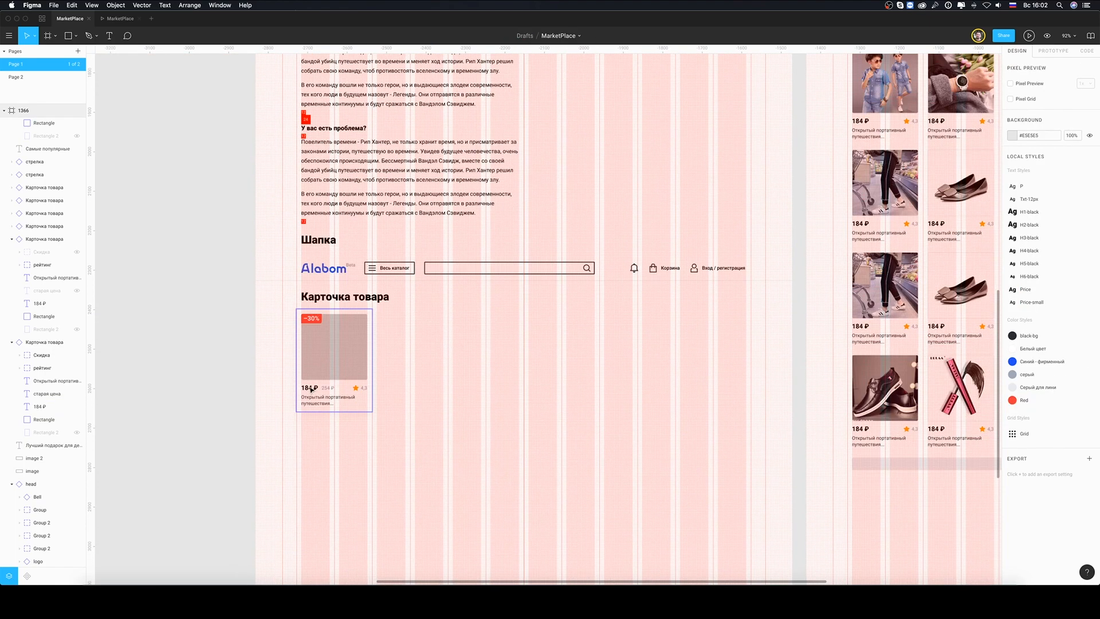
- Show the discount badge and old price on the fourth card of «Самые популярные» and set its price to 200 ₽
double_click(311, 390)
click(471, 393)
scroll(592, 341, right, 10)
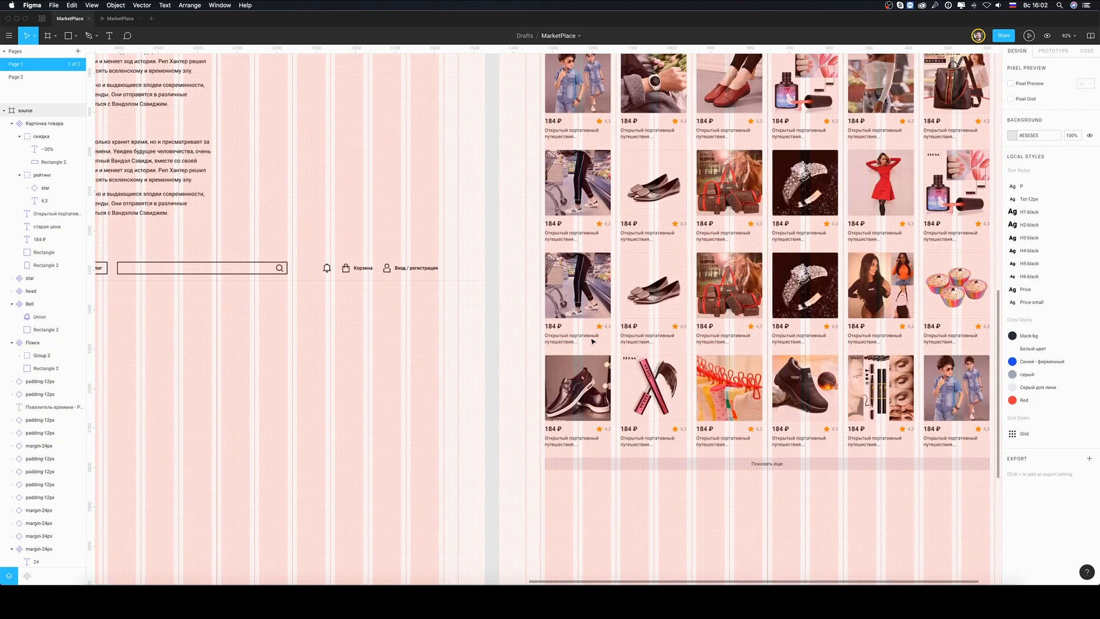
scroll(592, 342, up, 15)
double_click(691, 368)
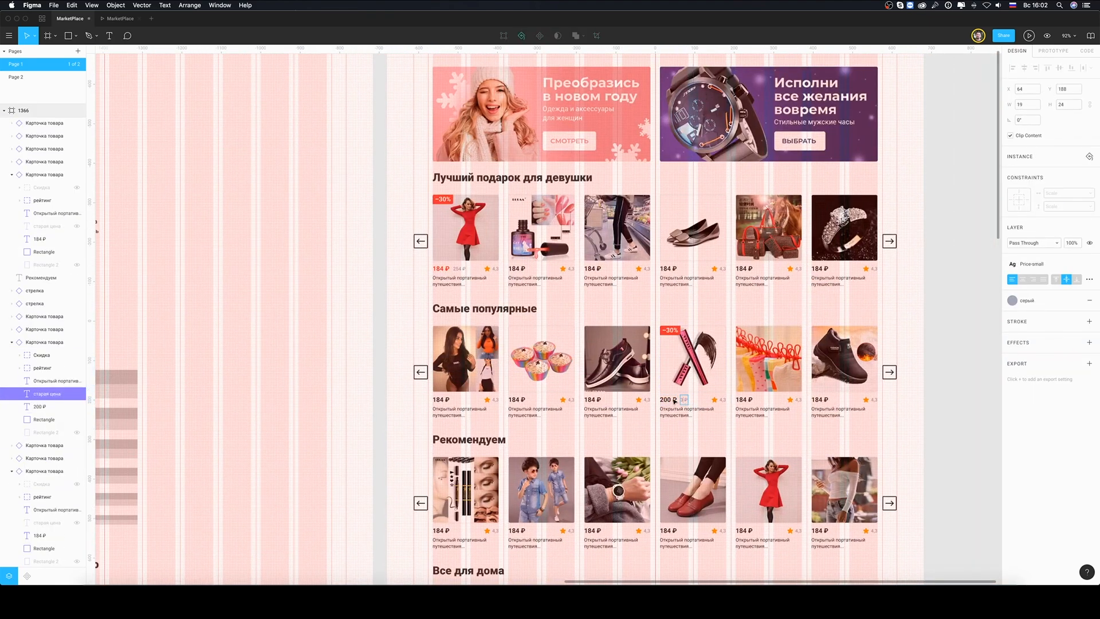
- Show the discount badge and old price on the second card of «Все для дома» and colour its price Red
scroll(541, 383, down, 5)
click(541, 384)
double_click(541, 384)
click(77, 136)
click(77, 174)
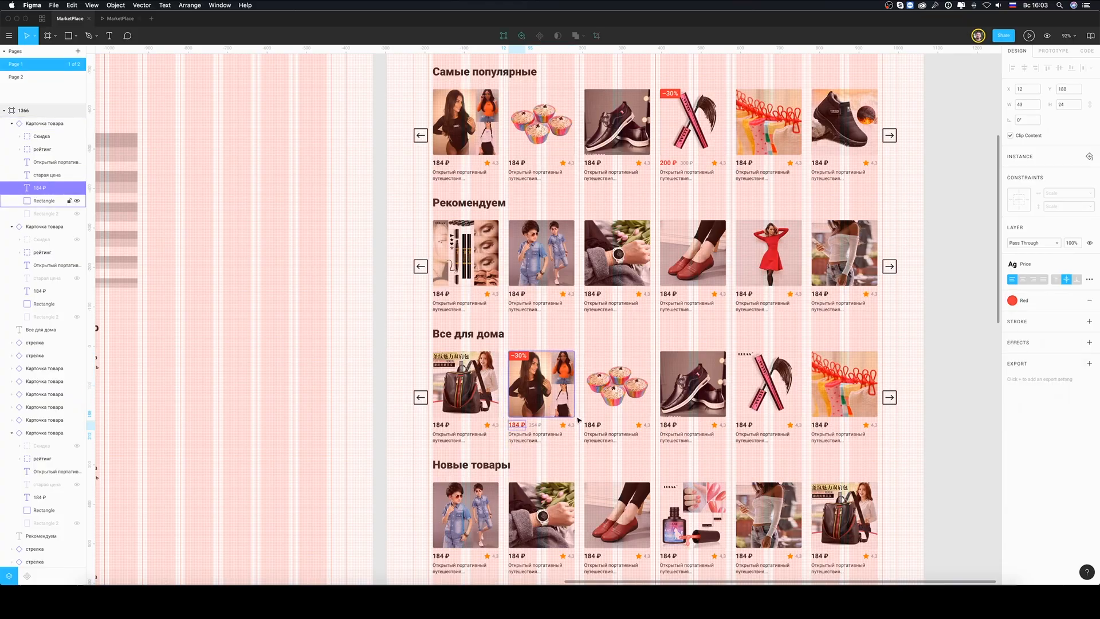
scroll(577, 420, down, 3)
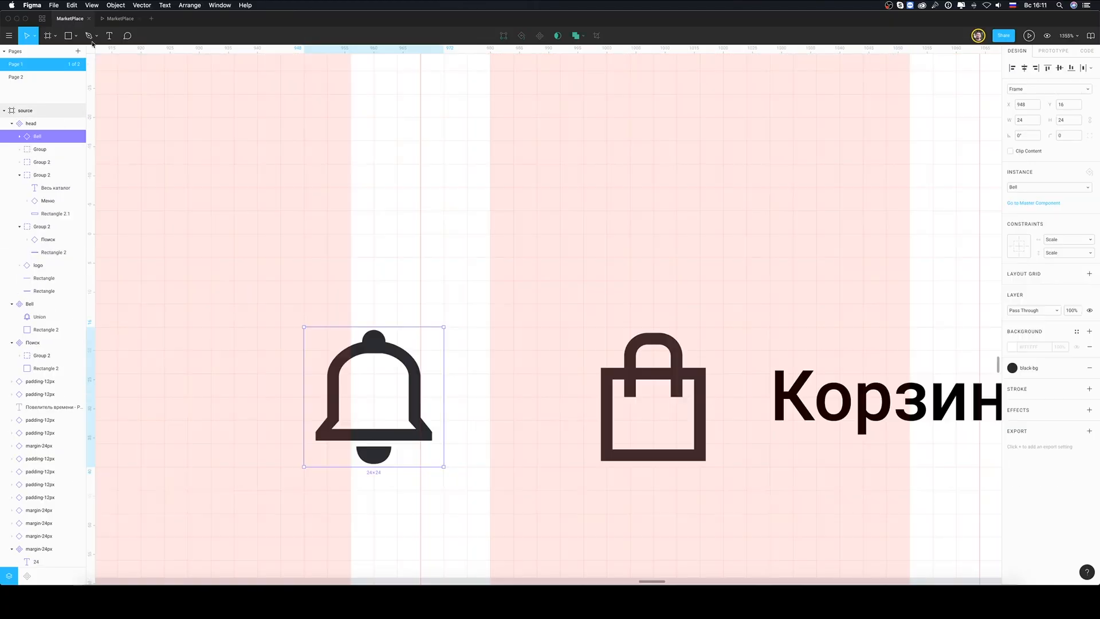
- Draw a 4 × 4 px circle with corner radius 2 at the bell icon's upper-right corner in the head component
drag(423, 330, 444, 351)
click(1064, 120)
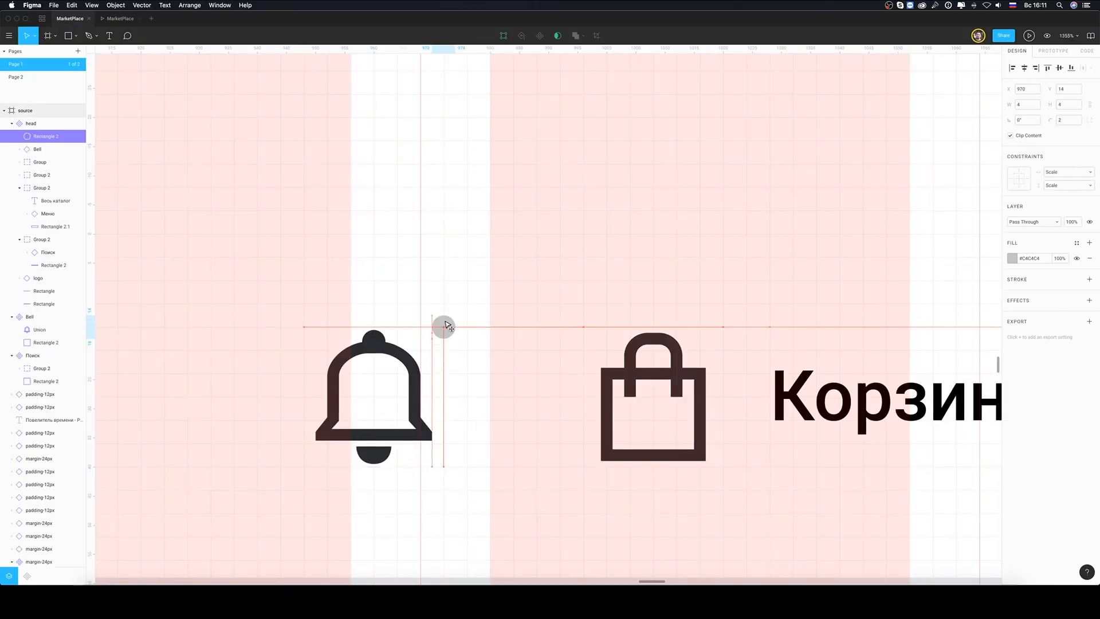
click(126, 23)
- Resize the notification dot to 6 × 6 px with corner radius 4, fill it Red, and move it to X 969, Y 13
click(1065, 105)
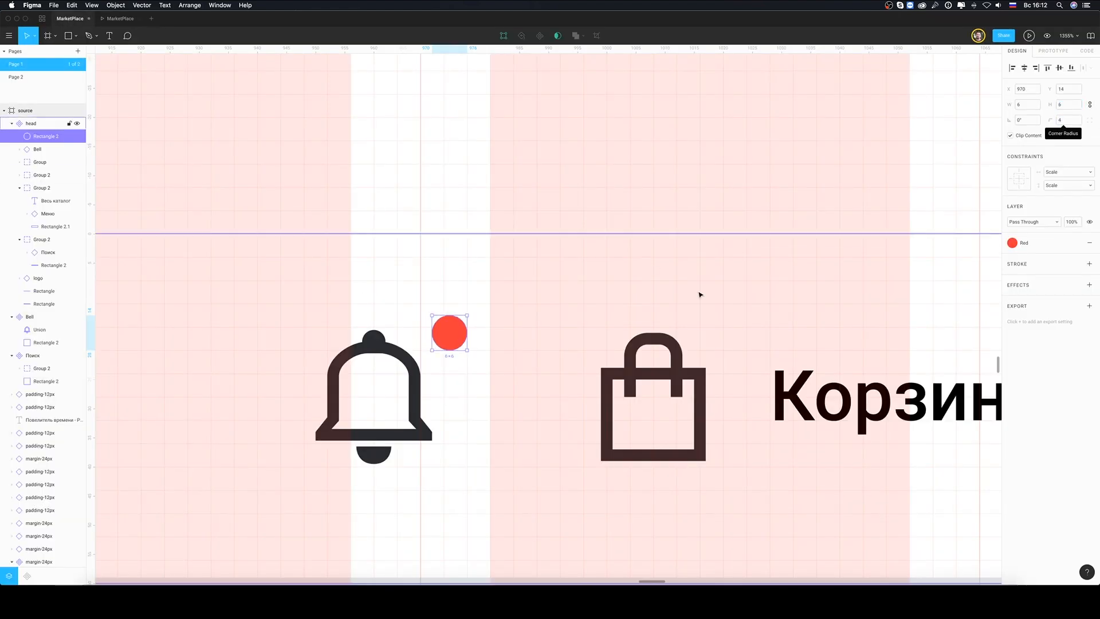
click(114, 23)
scroll(411, 103, down, 5)
scroll(411, 103, up, 5)
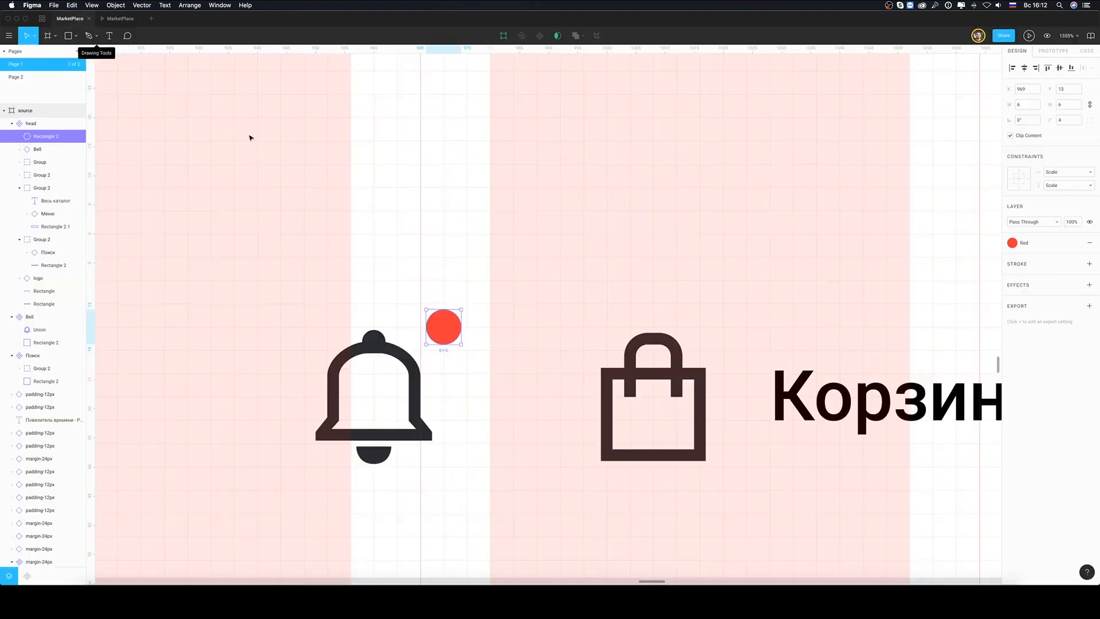
- Check the notification dot's position against the bell and review the page in the prototype
click(373, 395)
key(alt)
click(119, 18)
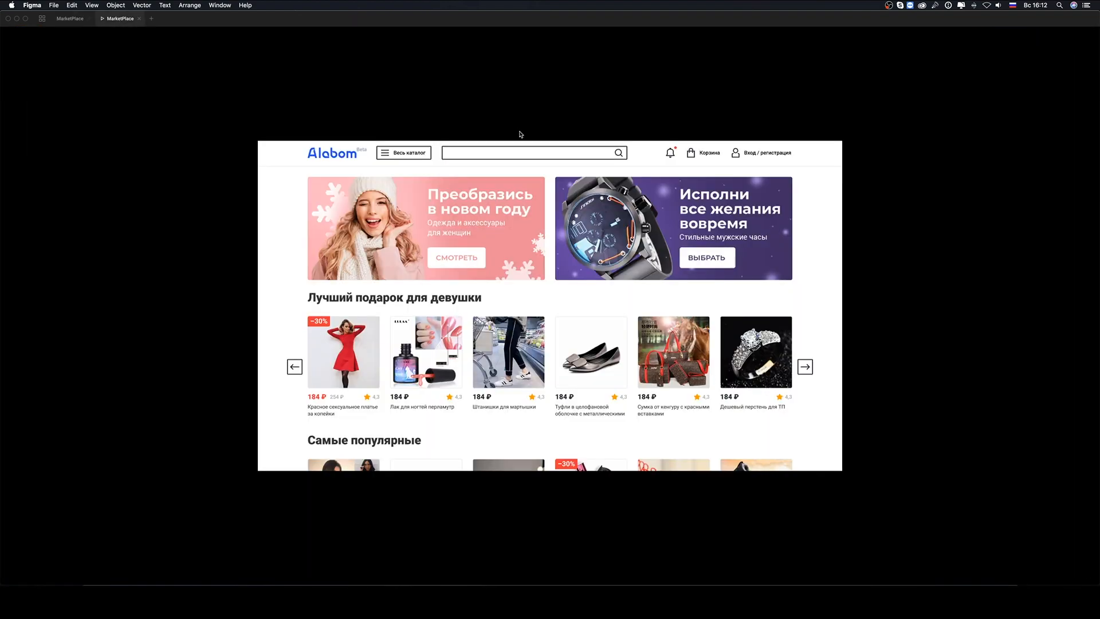
scroll(520, 134, down, 10)
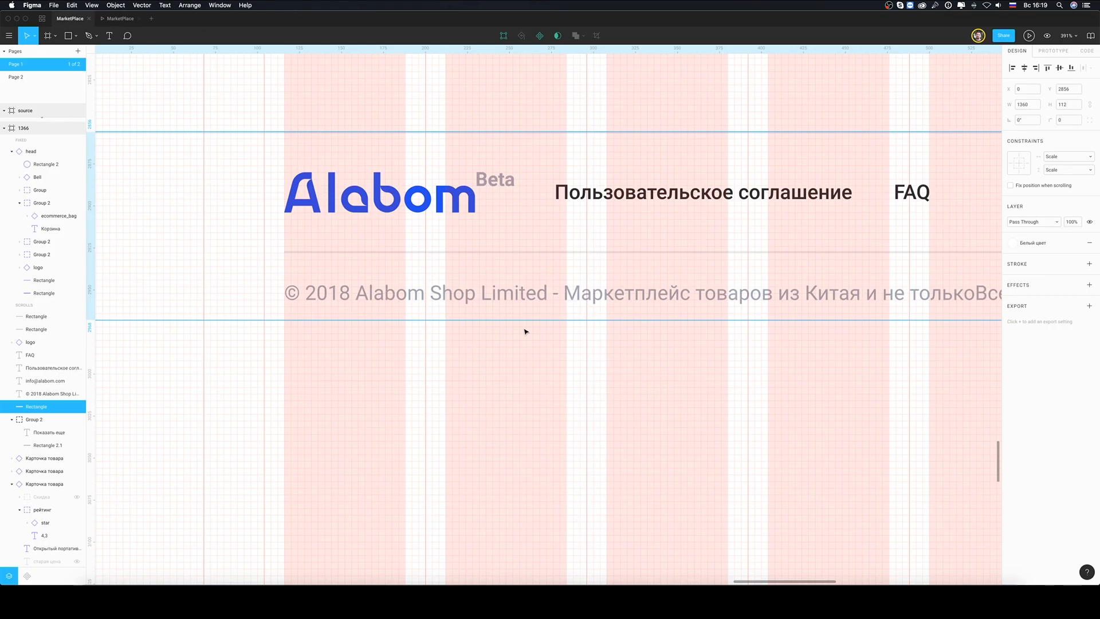
- Select all the footer elements below the «Показать еще» button and group them
click(591, 347)
drag(601, 383, 290, 363)
scroll(438, 363, down, 5)
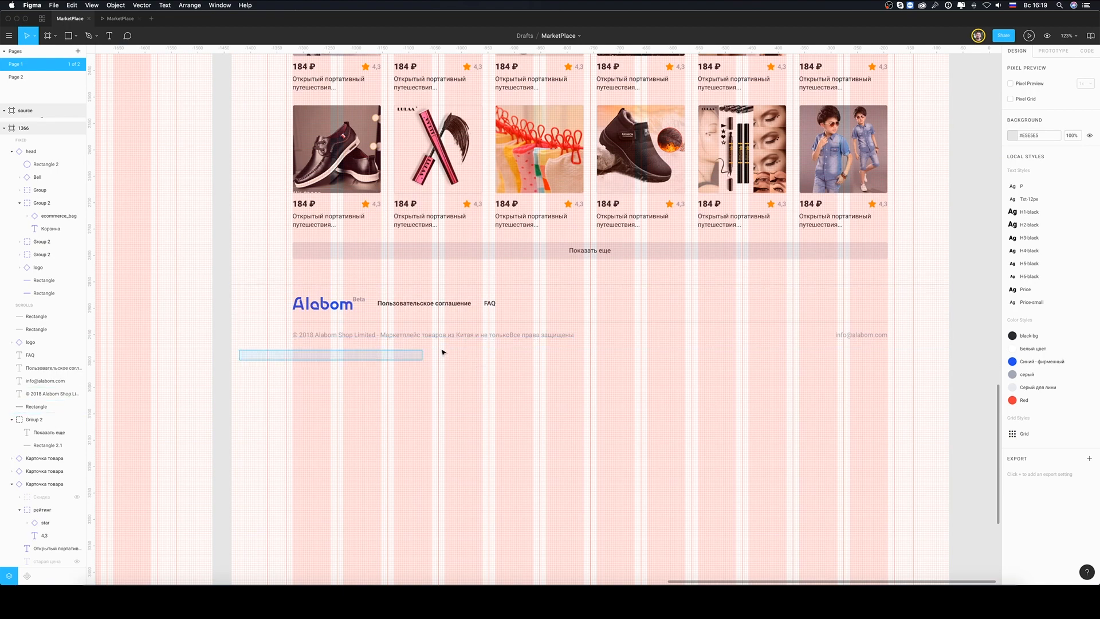
drag(442, 352, 893, 327)
key(super+g)
- Try to shorten the 1366 frame by raising its lower edge, and undo the resize
right_click(827, 381)
scroll(826, 380, down, 5)
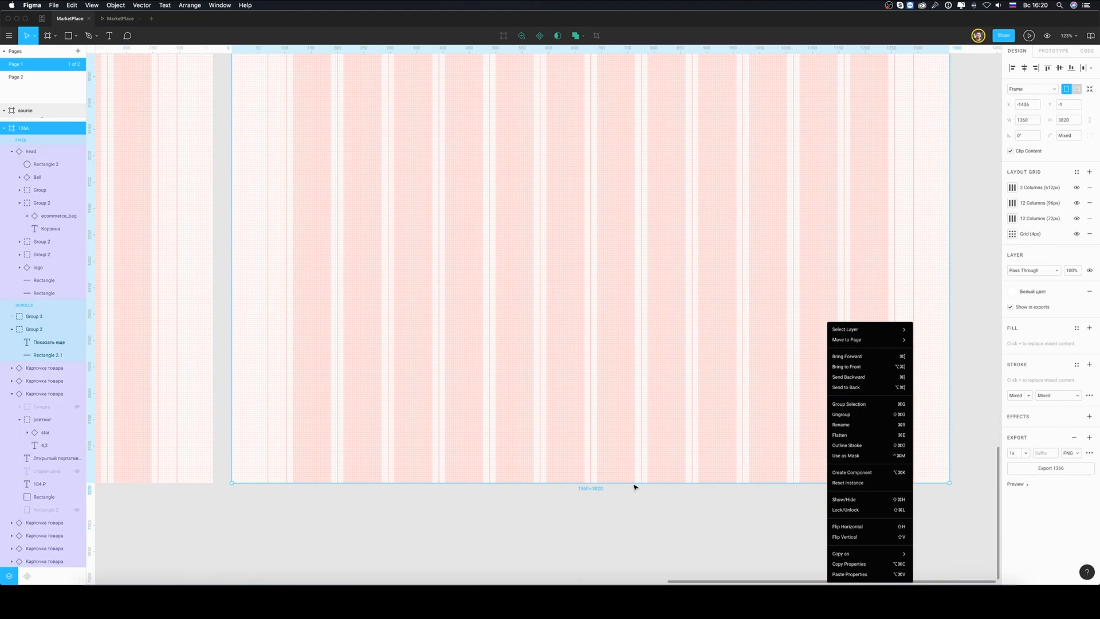
drag(633, 484, 638, 101)
scroll(639, 103, up, 6)
scroll(611, 327, down, 3)
key(super+z)
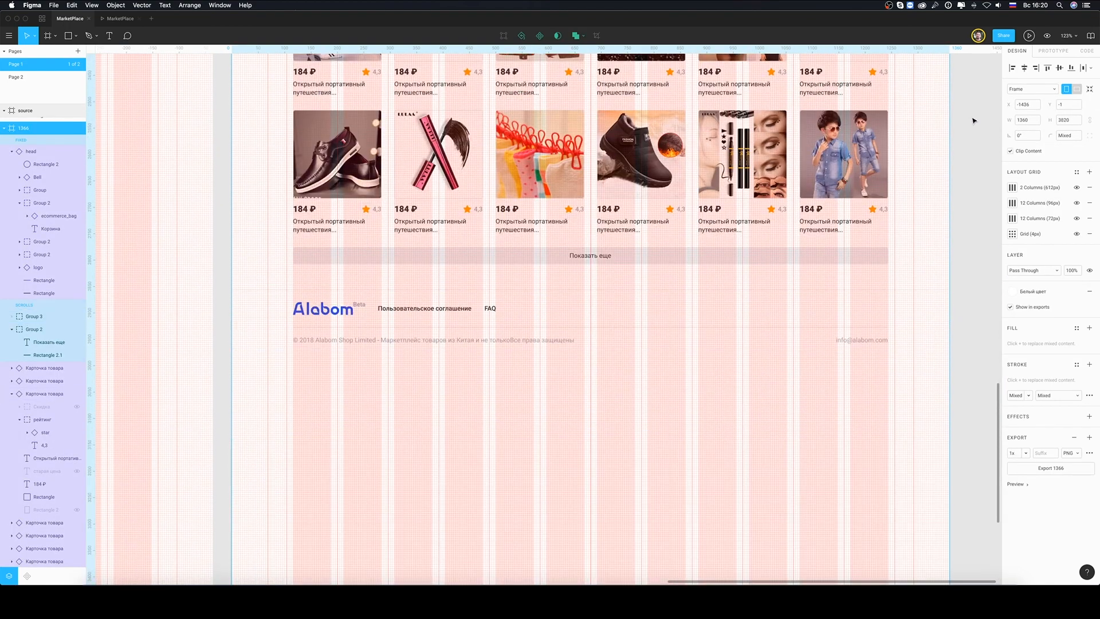
- Set the footer group's vertical constraint to Bottom
click(853, 320)
key(alt+s)
scroll(716, 438, down, 8)
- Try shortening the 1366 frame with the footer pinned to its lower edge, and undo the changes
right_click(510, 190)
drag(464, 346, 483, 128)
scroll(469, 172, up, 5)
scroll(484, 128, up, 8)
drag(480, 507, 479, 459)
key(super+z)
key(super+z)
key(super+z)
key(super+z)
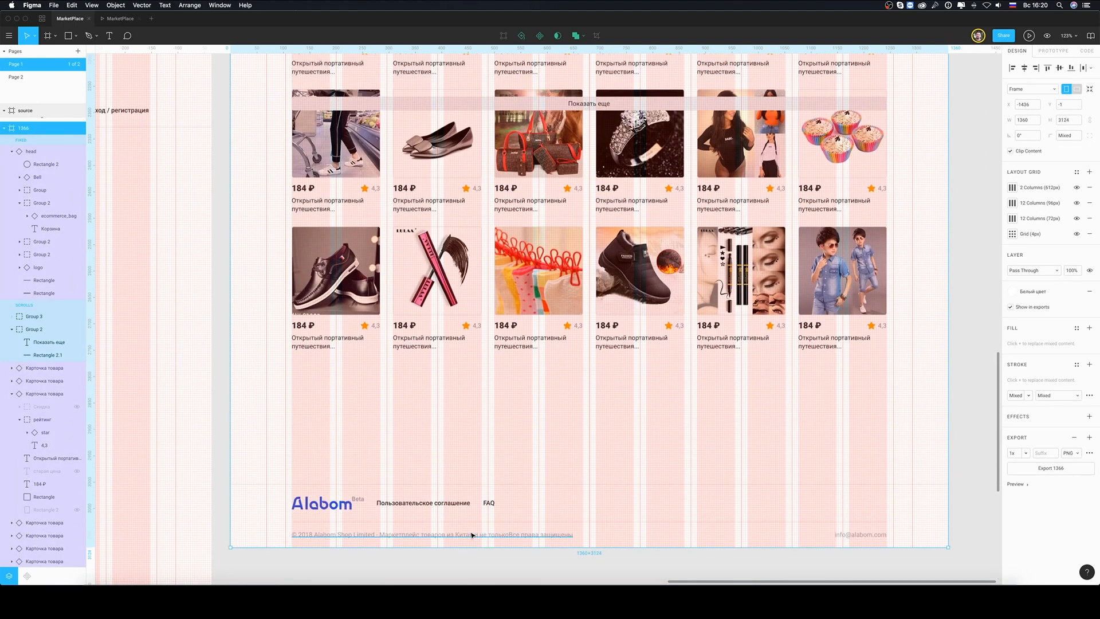
- Constrain the «Показать еще» button to the frame's top and shorten the 1366 frame until the footer sits just below the button
click(539, 372)
click(1019, 171)
scroll(577, 545, down, 6)
scroll(577, 545, down, 5)
right_click(521, 162)
drag(449, 292, 459, 121)
scroll(470, 123, up, 8)
scroll(522, 489, down, 2)
drag(544, 507, 556, 226)
- Set the 1366 frame's height to 2976 and check the end of the page in the prototype
click(564, 177)
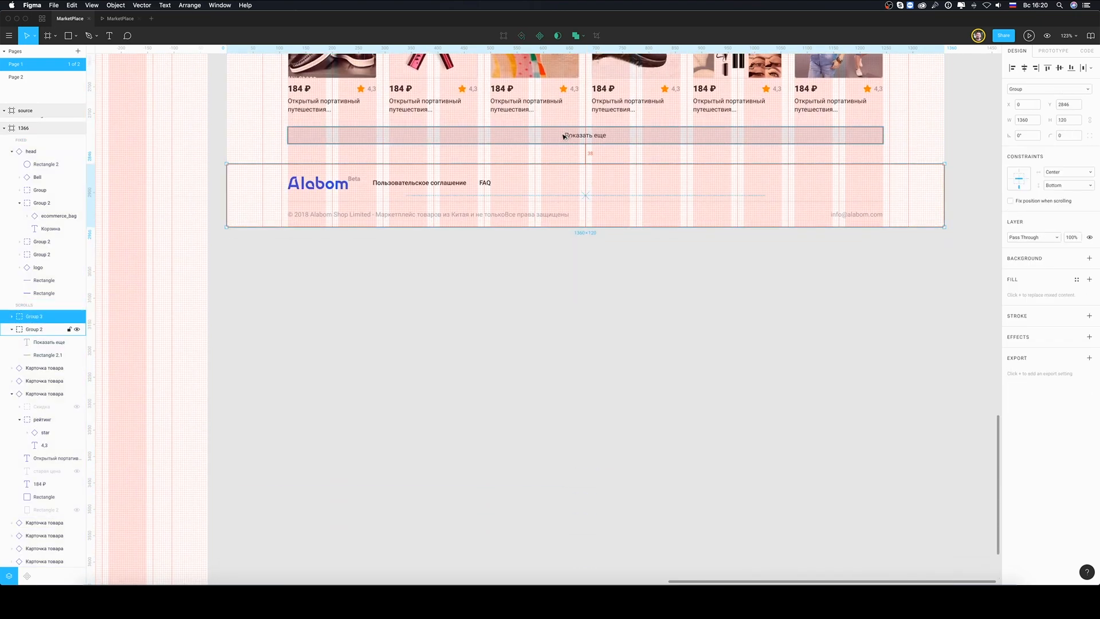
key(Escape)
click(1070, 120)
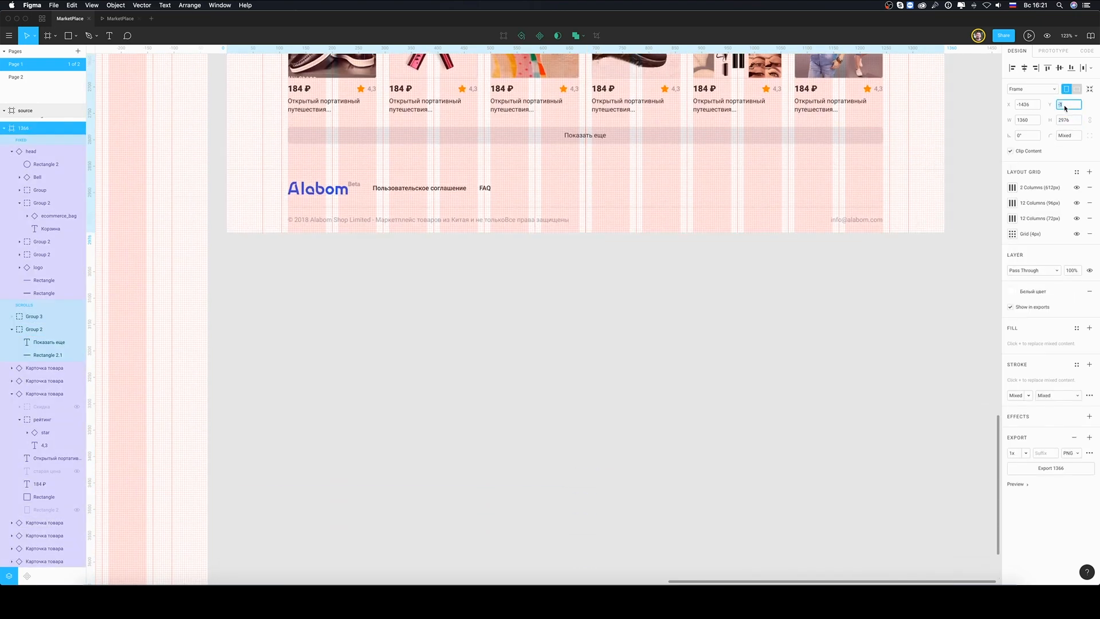
click(666, 300)
scroll(473, 204, up, 5)
click(119, 19)
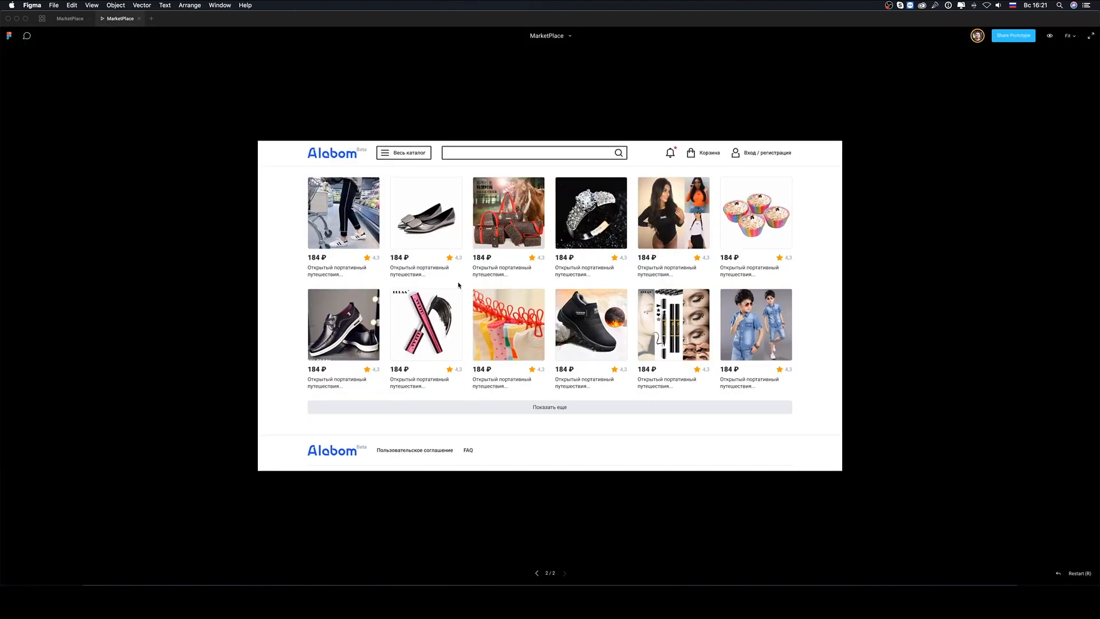
scroll(458, 284, down, 1)
scroll(459, 285, up, 2)
- Set the font weight of the footer links «Пользовательское соглашение» and «FAQ» to Regular
click(64, 20)
double_click(401, 147)
shift+click(540, 150)
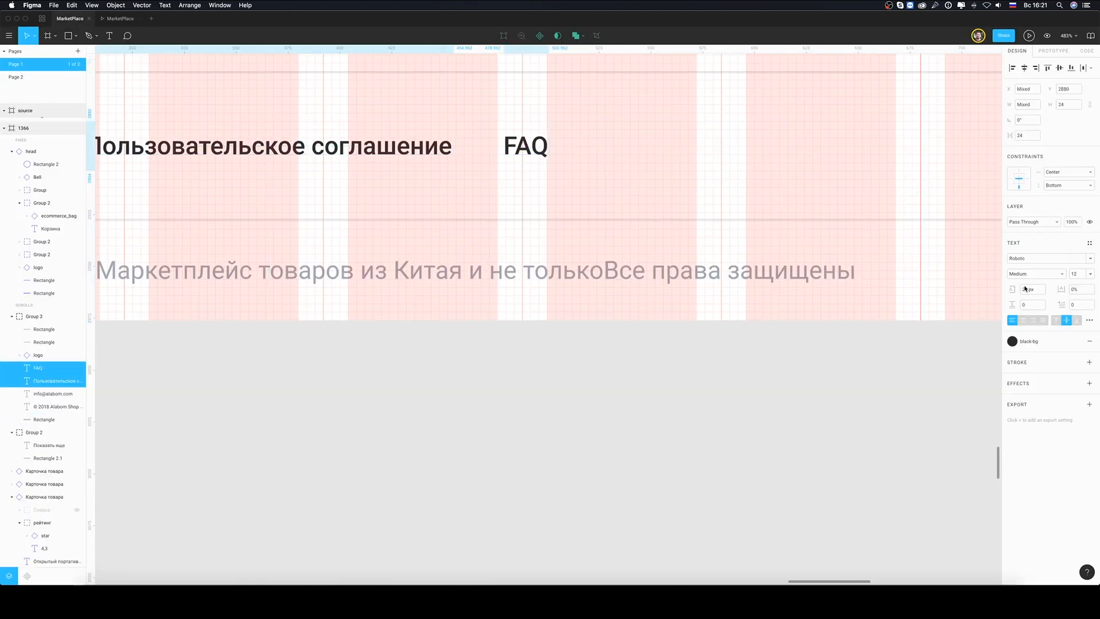
click(1034, 274)
click(1025, 261)
key(Escape)
- Turn the footer group into a component named «Подвал», duplicate it in place, and select the master
scroll(196, 69, down, 5)
scroll(401, 172, up, 3)
click(499, 230)
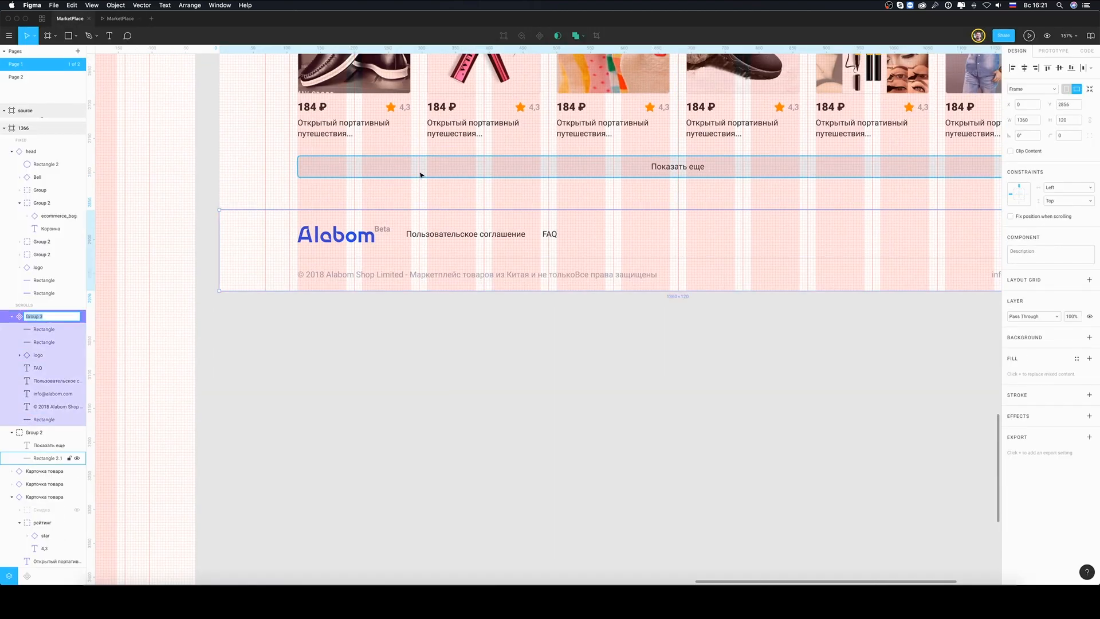
key(super+d)
click(48, 329)
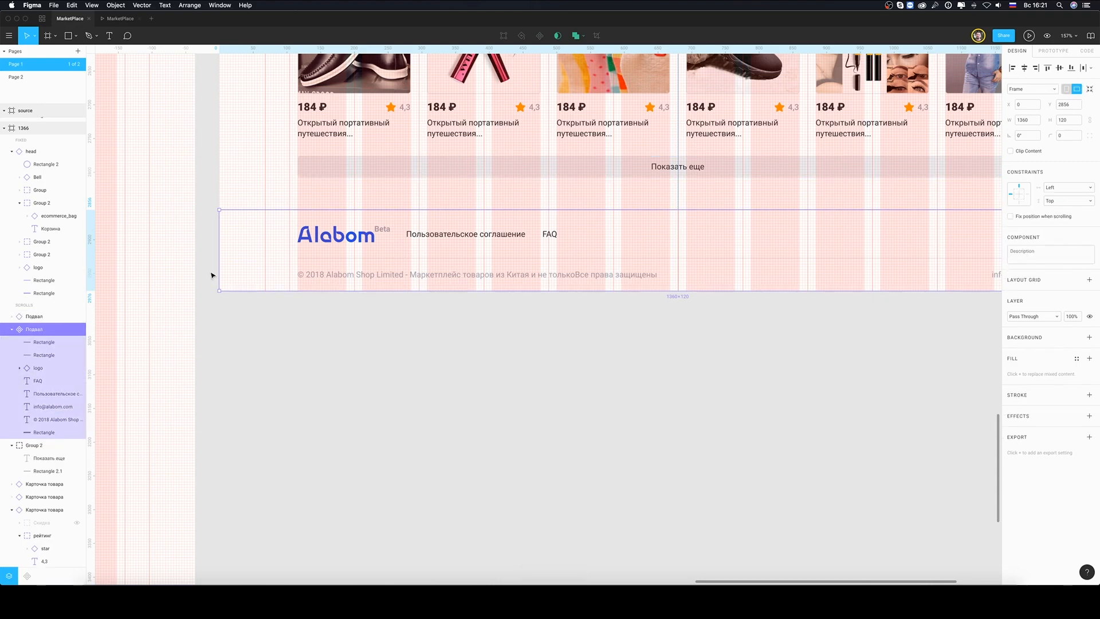
- Move the «Подвал» master component into the source frame below the product card and align it to the frame's left edge
scroll(401, 229, down, 5)
drag(407, 230, 498, 251)
drag(605, 190, 347, 179)
click(1012, 68)
click(360, 84)
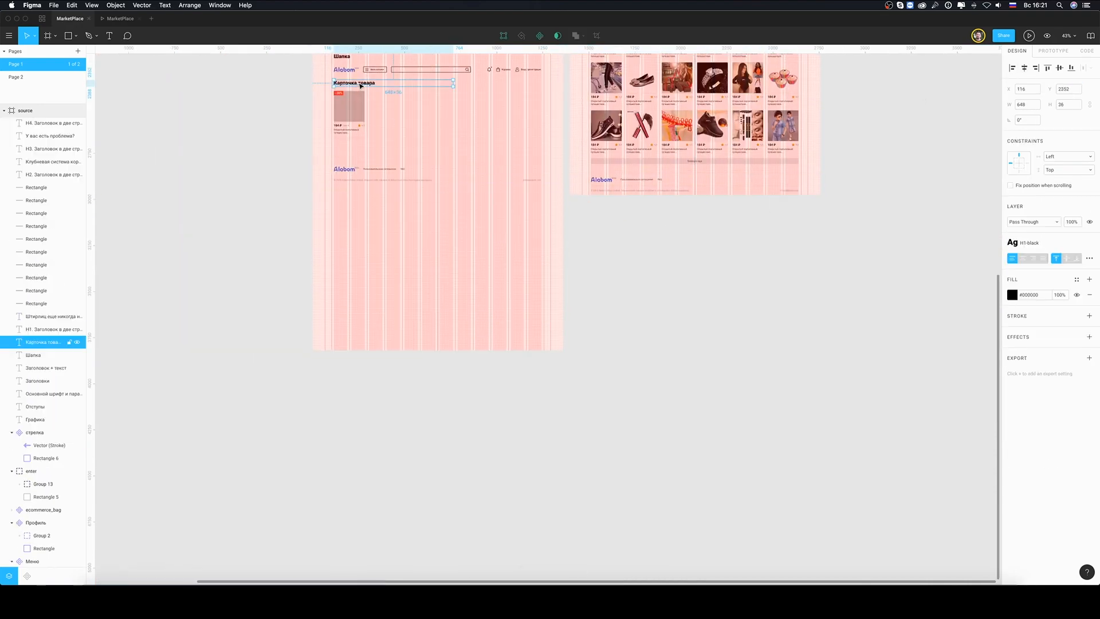
- Review the finished page down to the footer in the prototype
scroll(359, 142, up, 10)
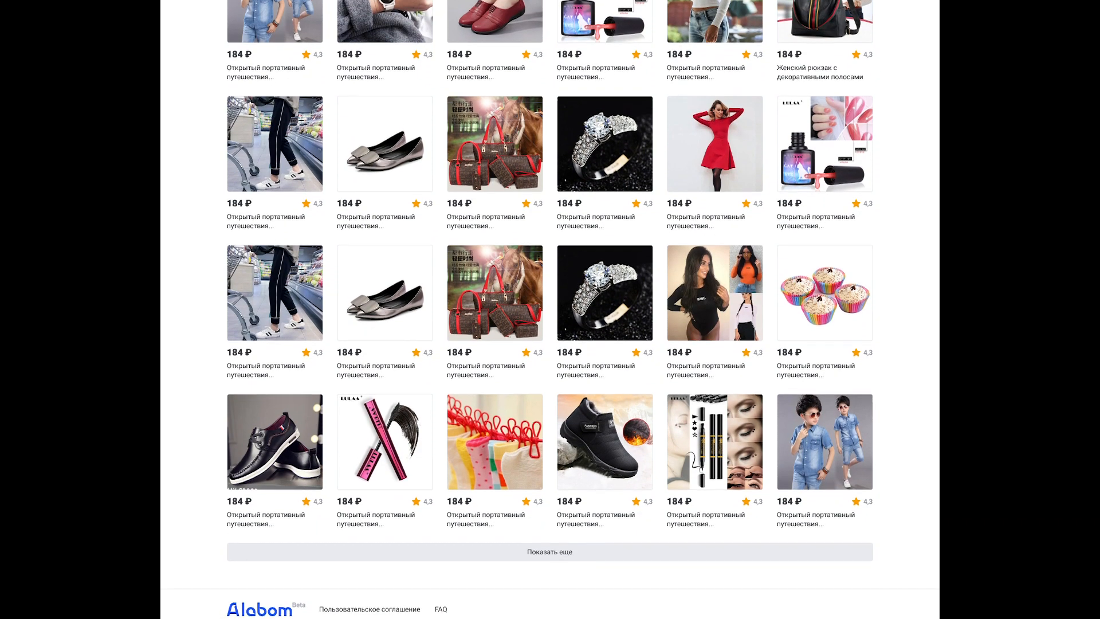
scroll(550, 310, down, 1)
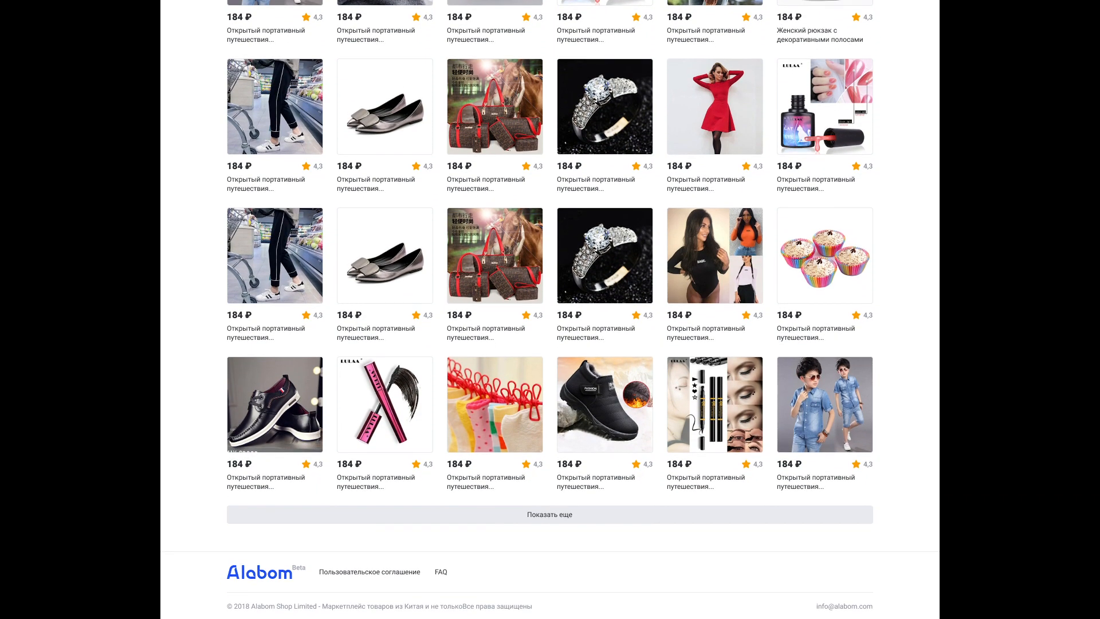